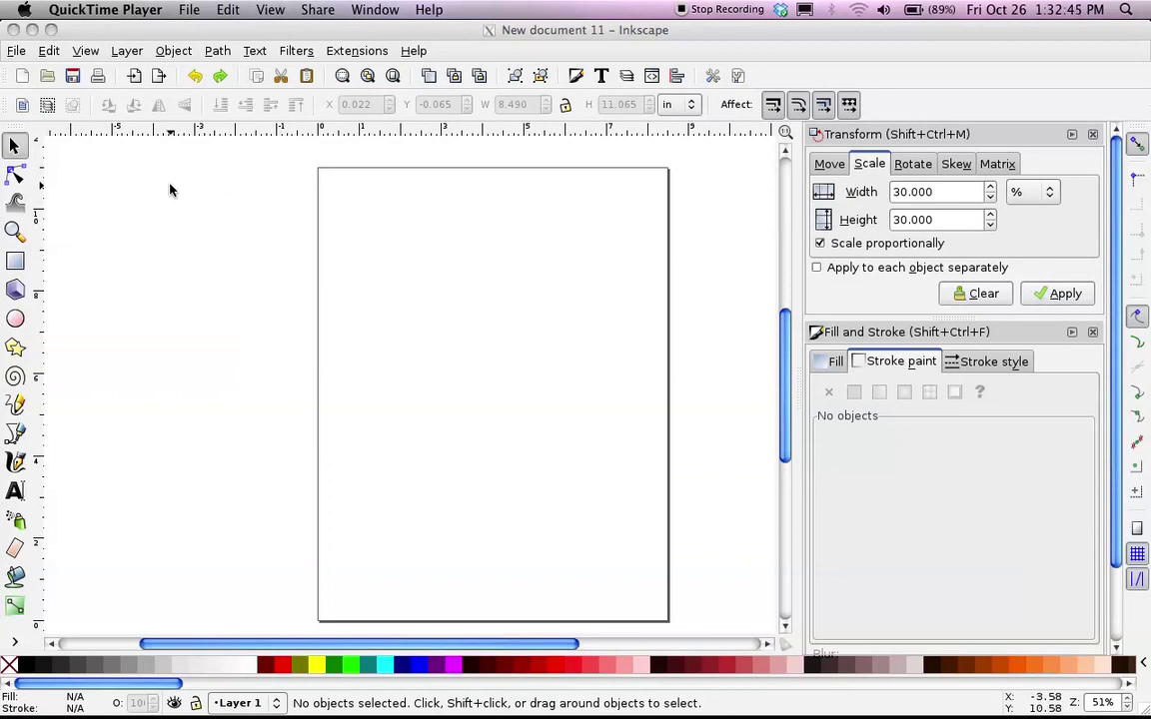
# - Import landscape.svg, the sun, hills and trees picture, into the blank document
pyautogui.click(16, 51)
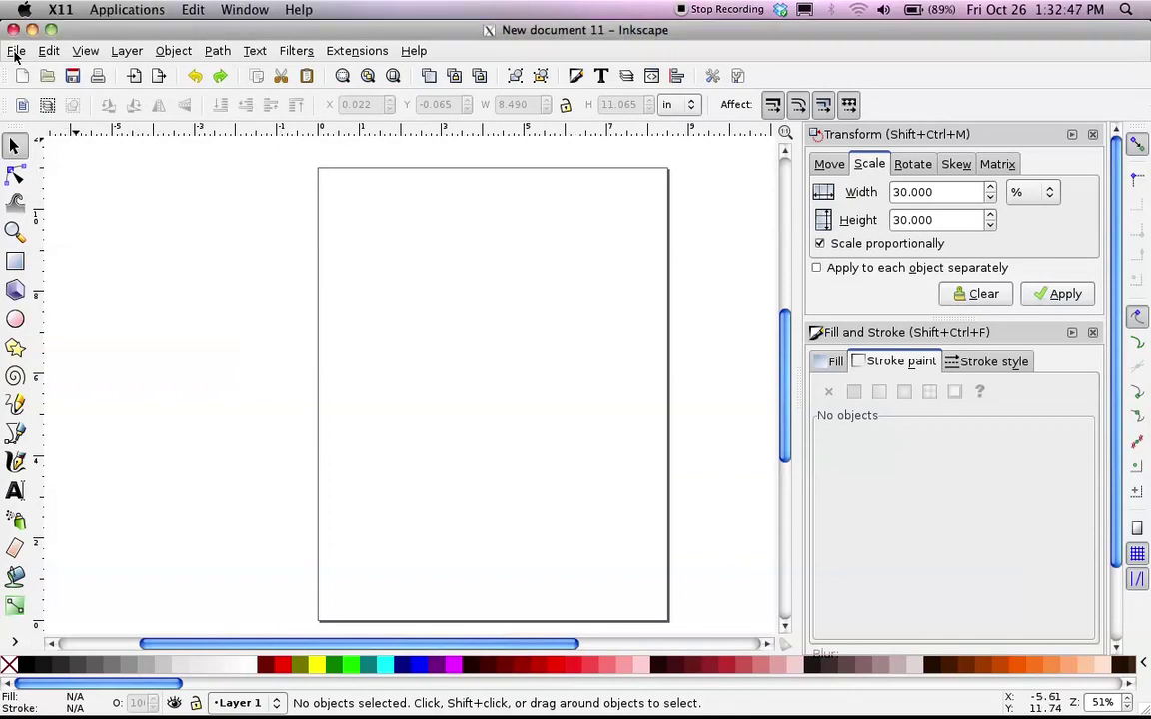
pyautogui.click(16, 51)
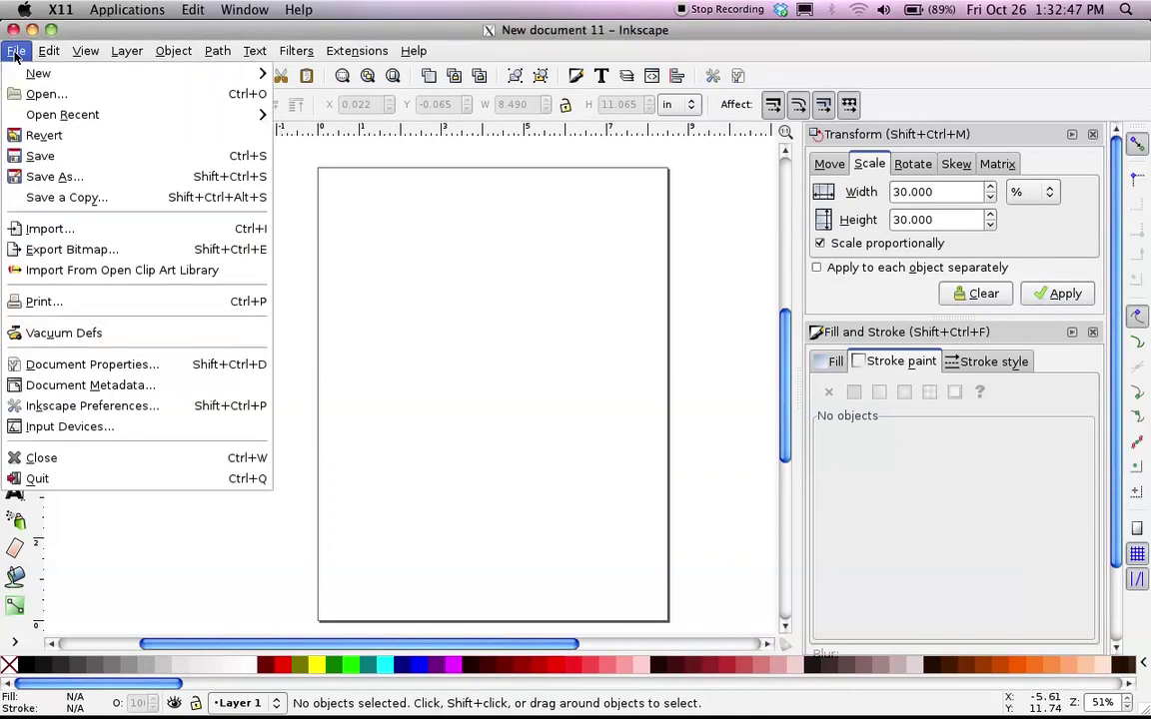
pyautogui.click(36, 229)
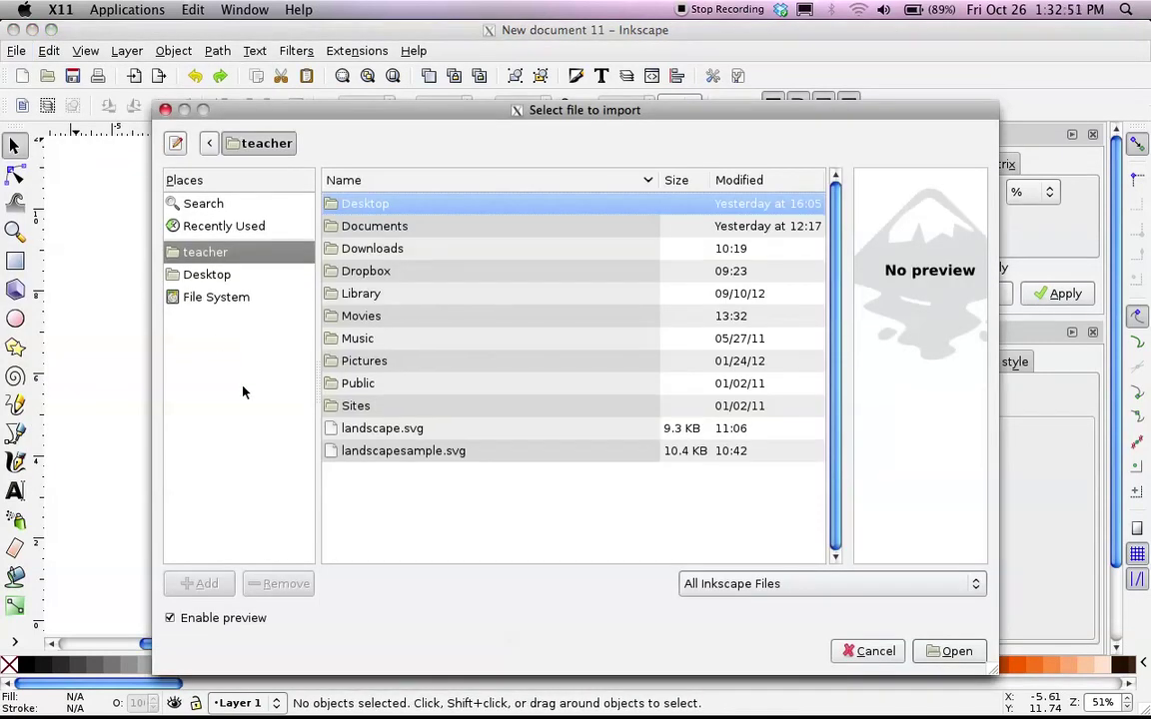
pyautogui.click(353, 432)
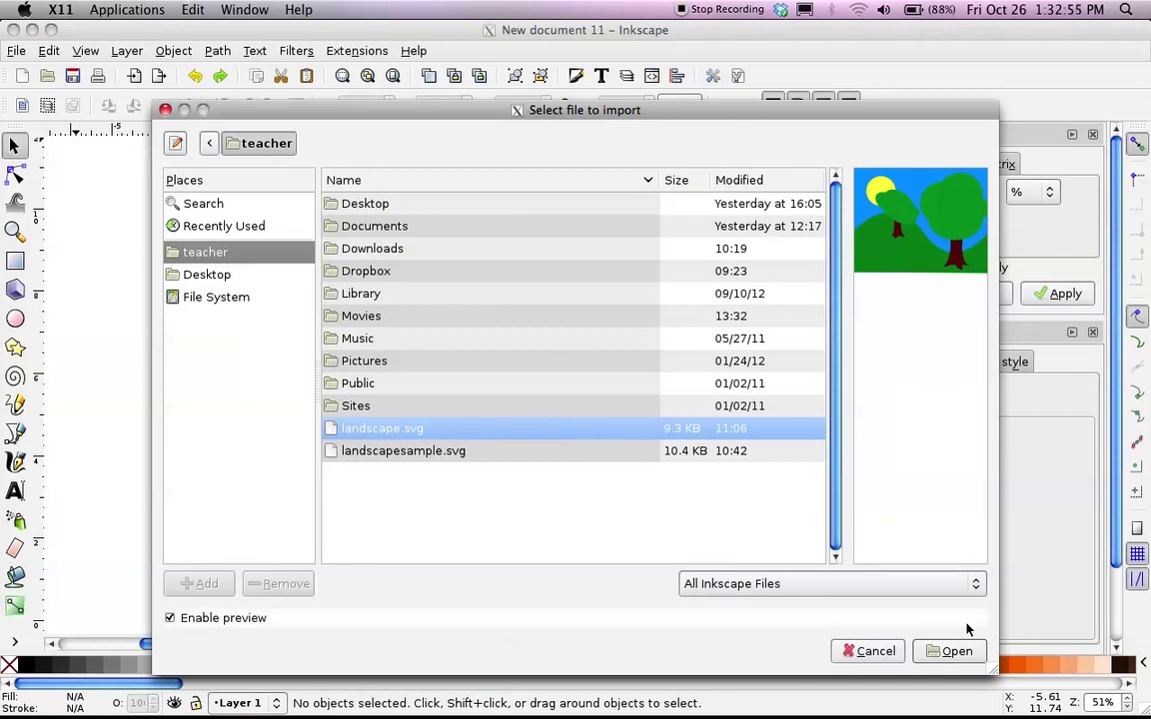
pyautogui.click(956, 651)
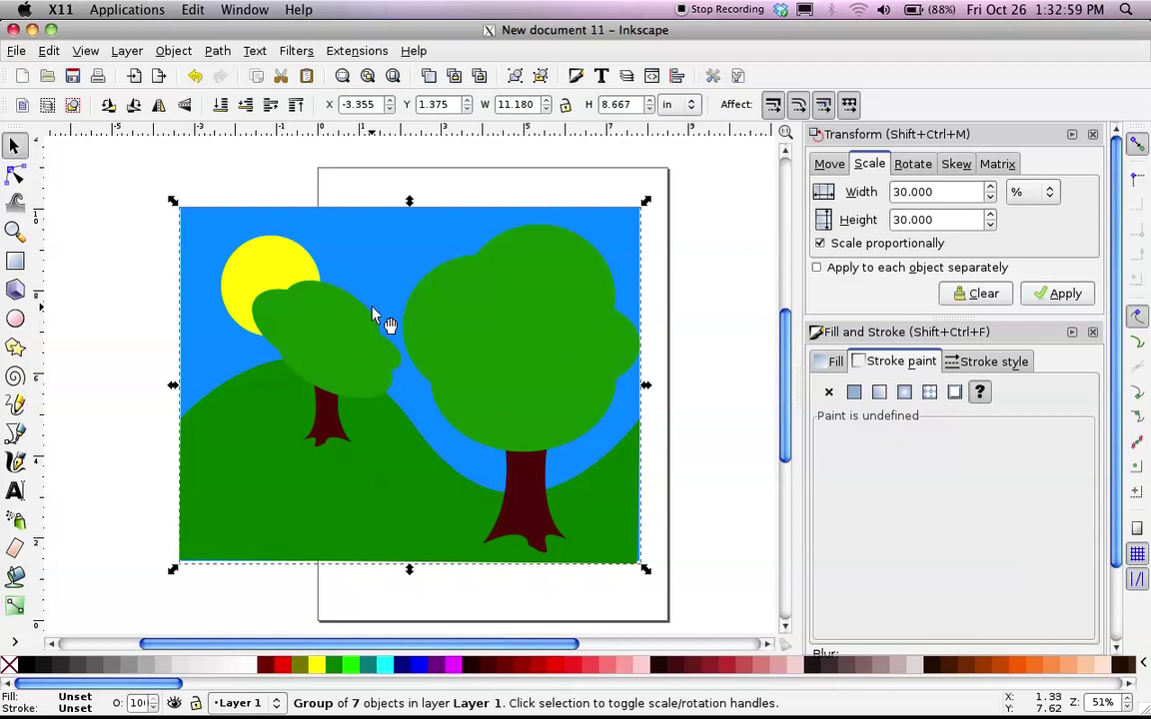
# - Scale the landscape group proportionally to 30% width, giving 3.354 × 2.600 in
pyautogui.moveTo(376, 329); pyautogui.dragTo(410, 291)
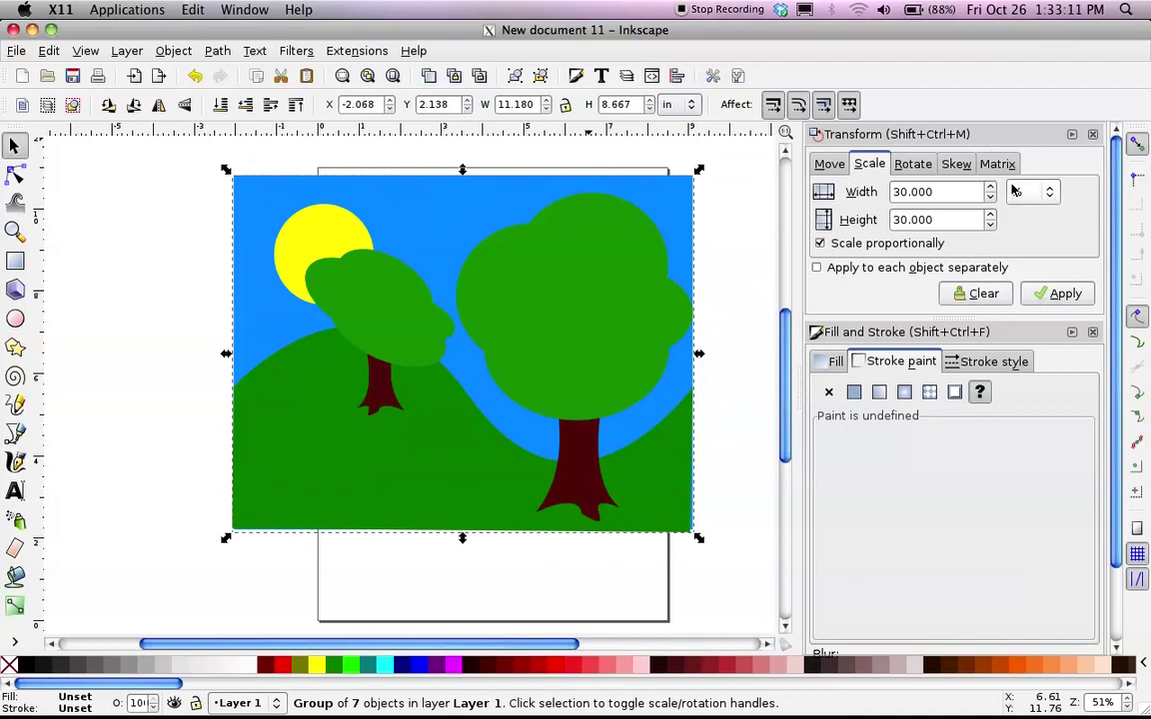
pyautogui.click(168, 50)
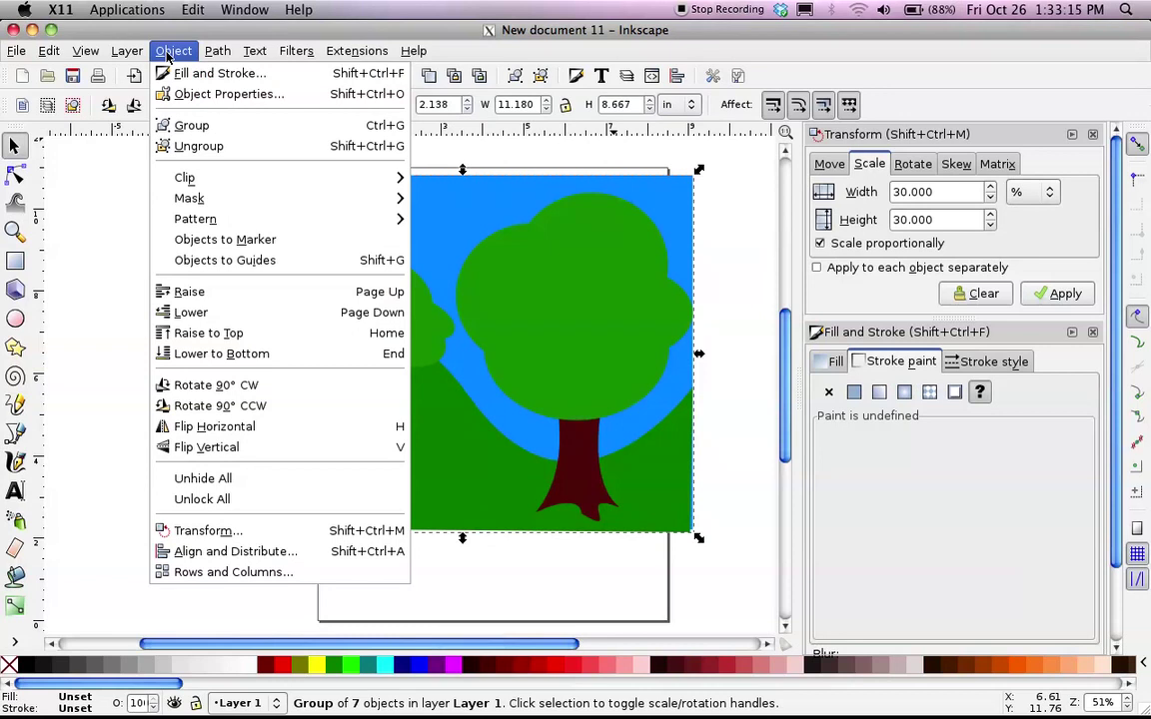
pyautogui.click(190, 532)
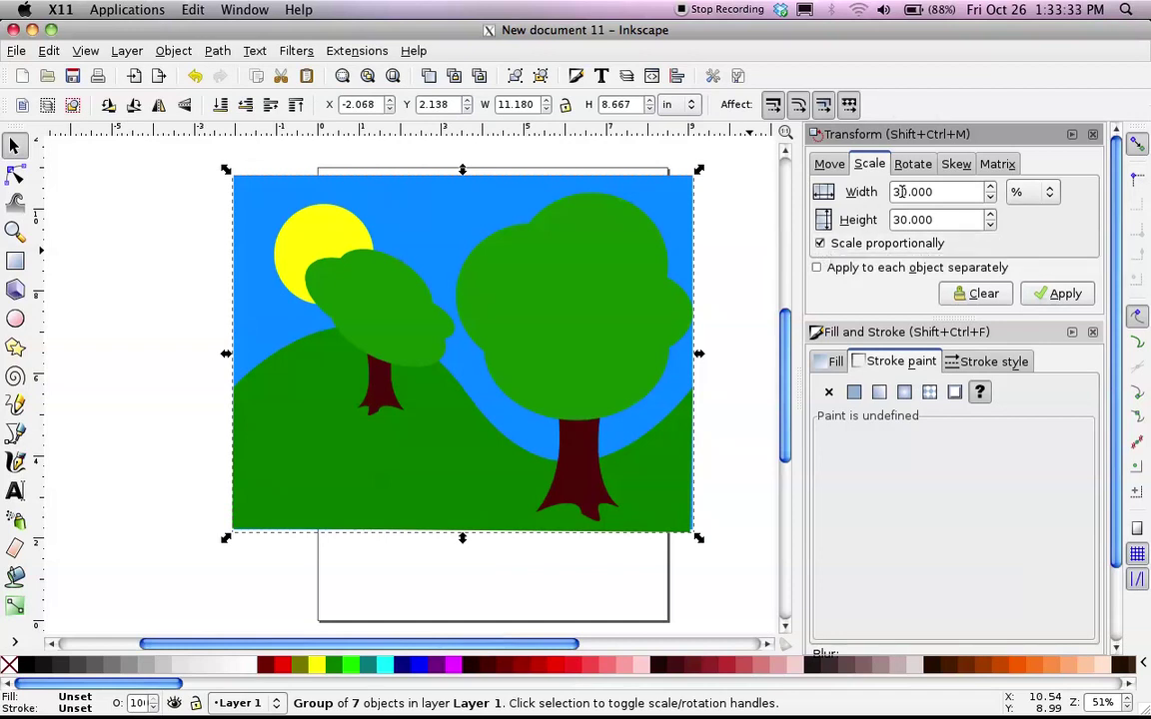
pyautogui.moveTo(900, 192); pyautogui.dragTo(862, 192)
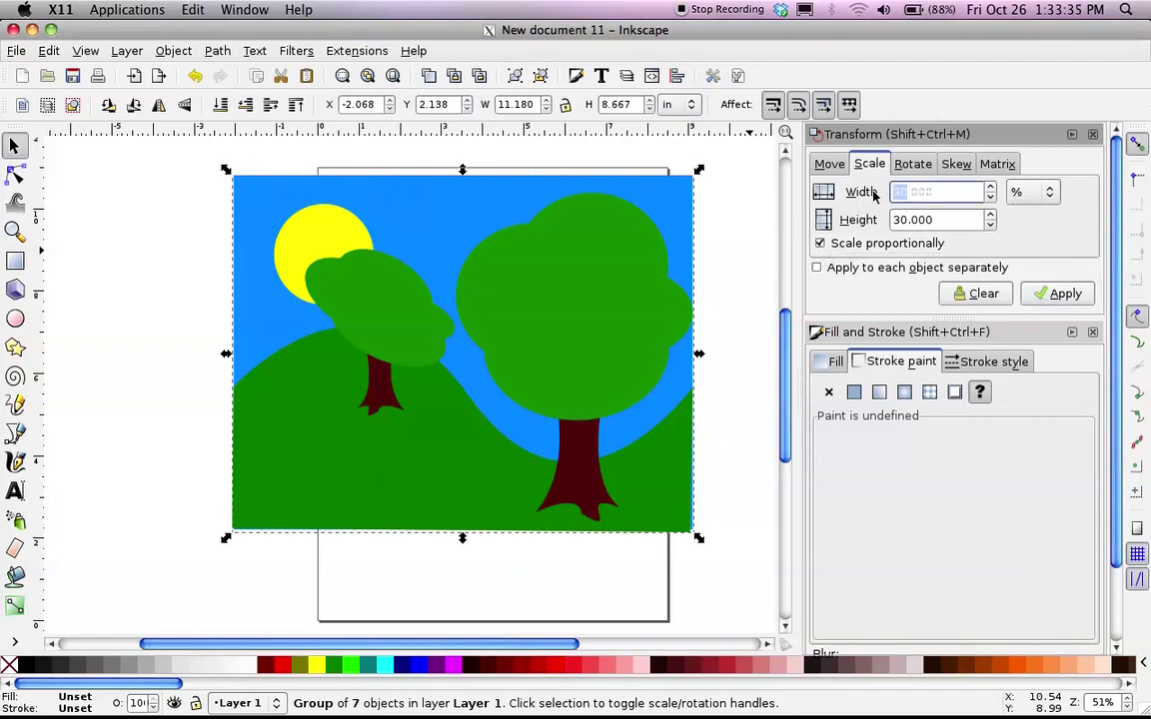
pyautogui.write('25')
pyautogui.press('Tab')
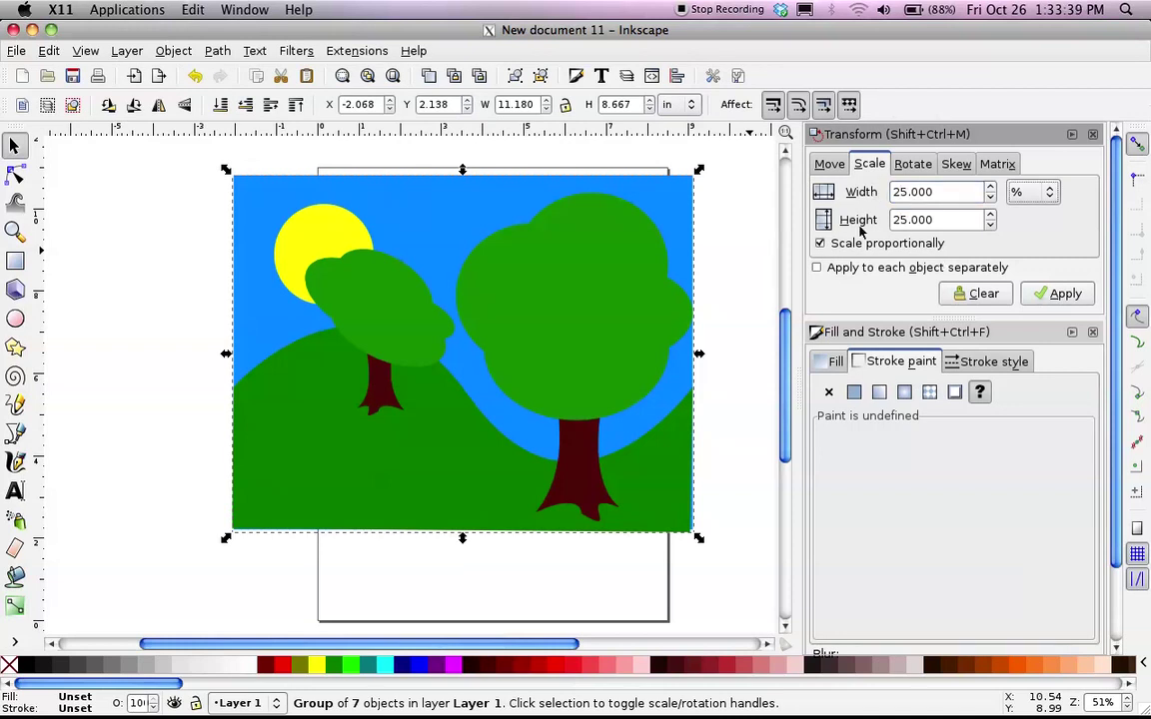
pyautogui.moveTo(904, 192); pyautogui.dragTo(877, 197)
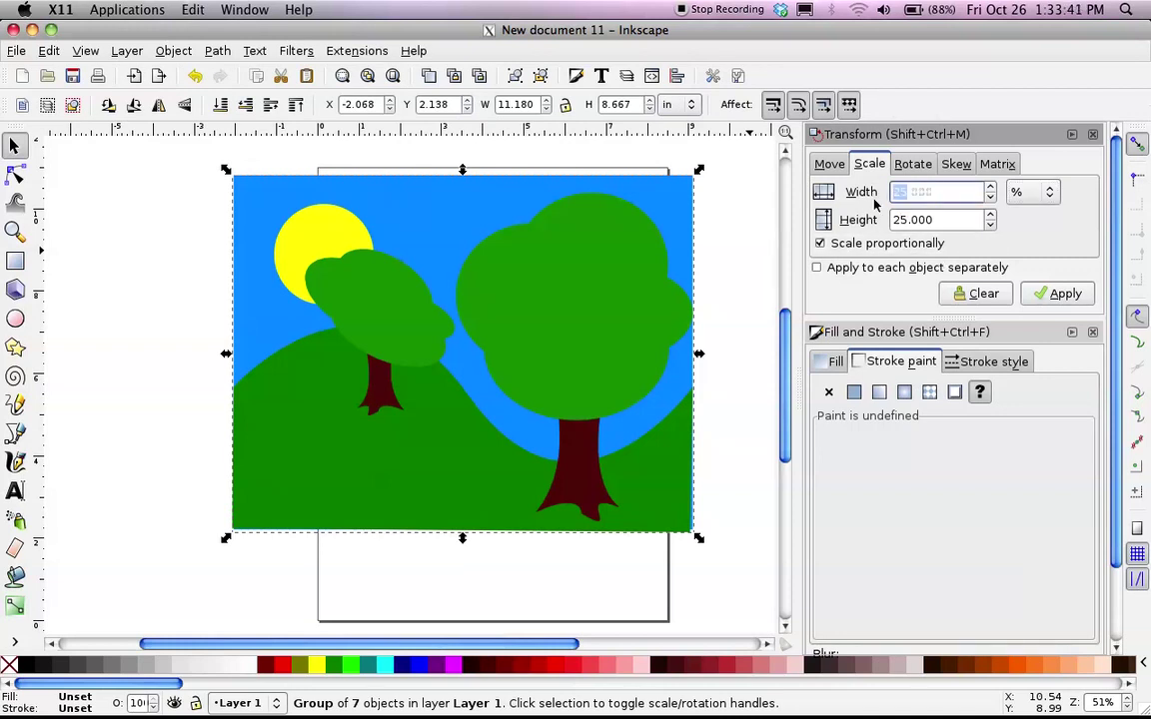
pyautogui.press('Tab')
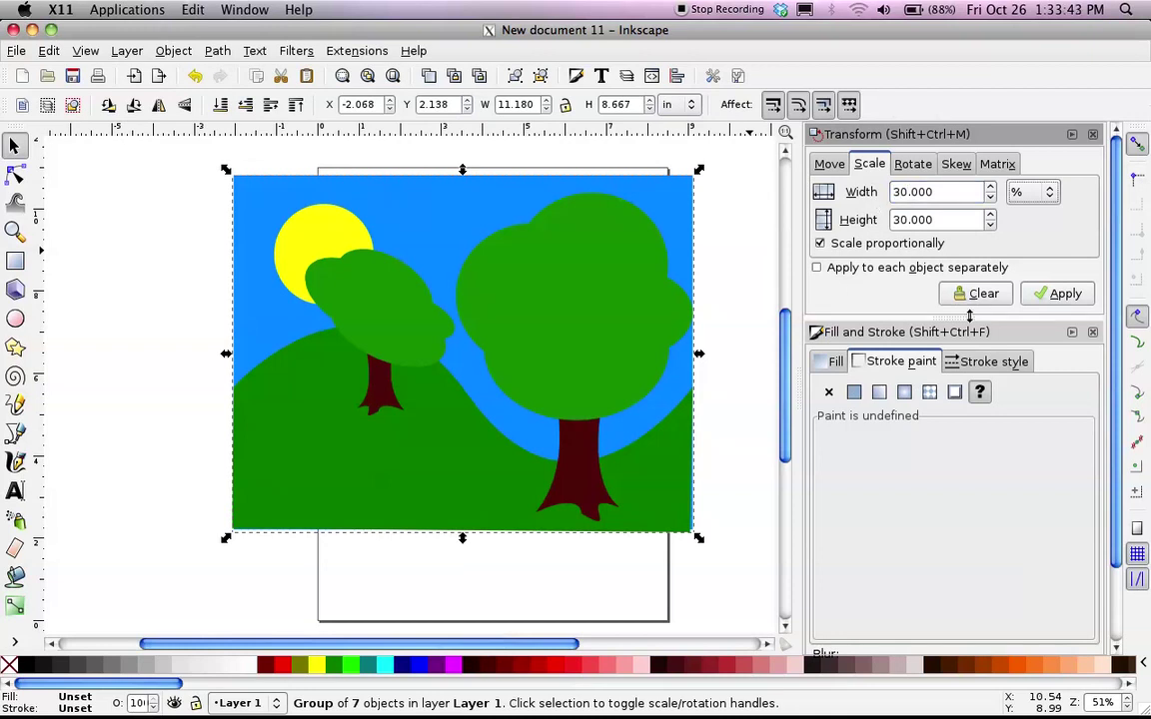
pyautogui.click(1059, 293)
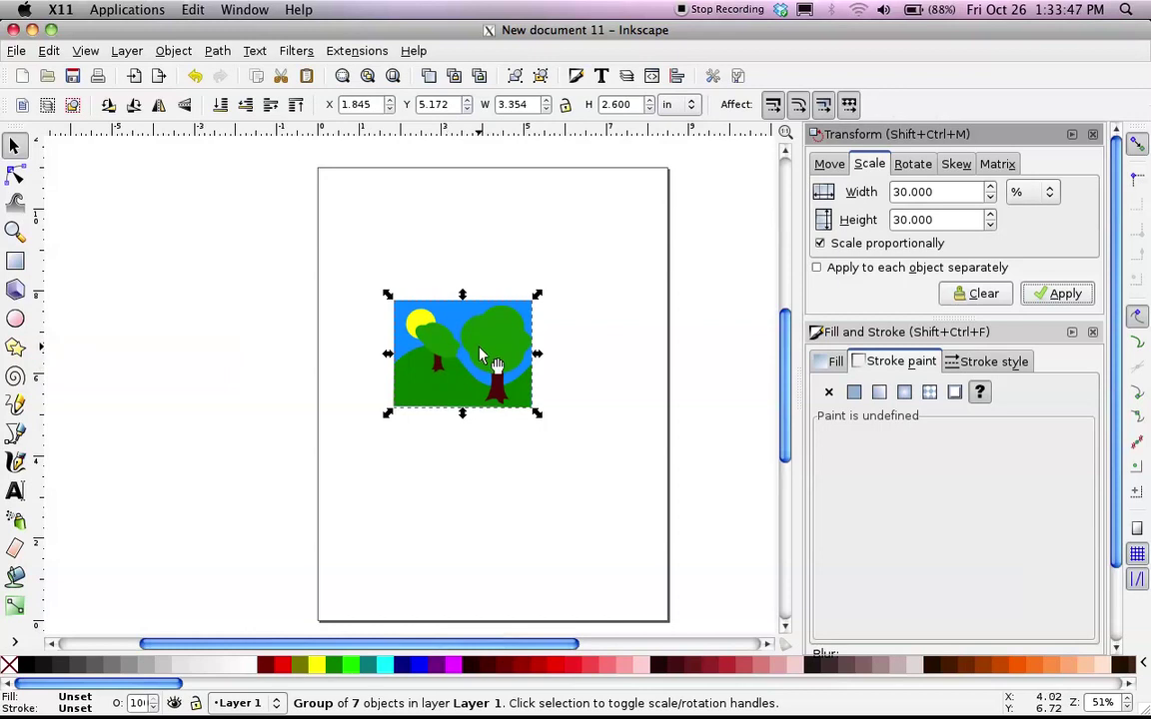
# - Move the small landscape to the page's top-left and add horizontal and vertical guides on its top and left edges
pyautogui.moveTo(446, 338); pyautogui.dragTo(423, 243)
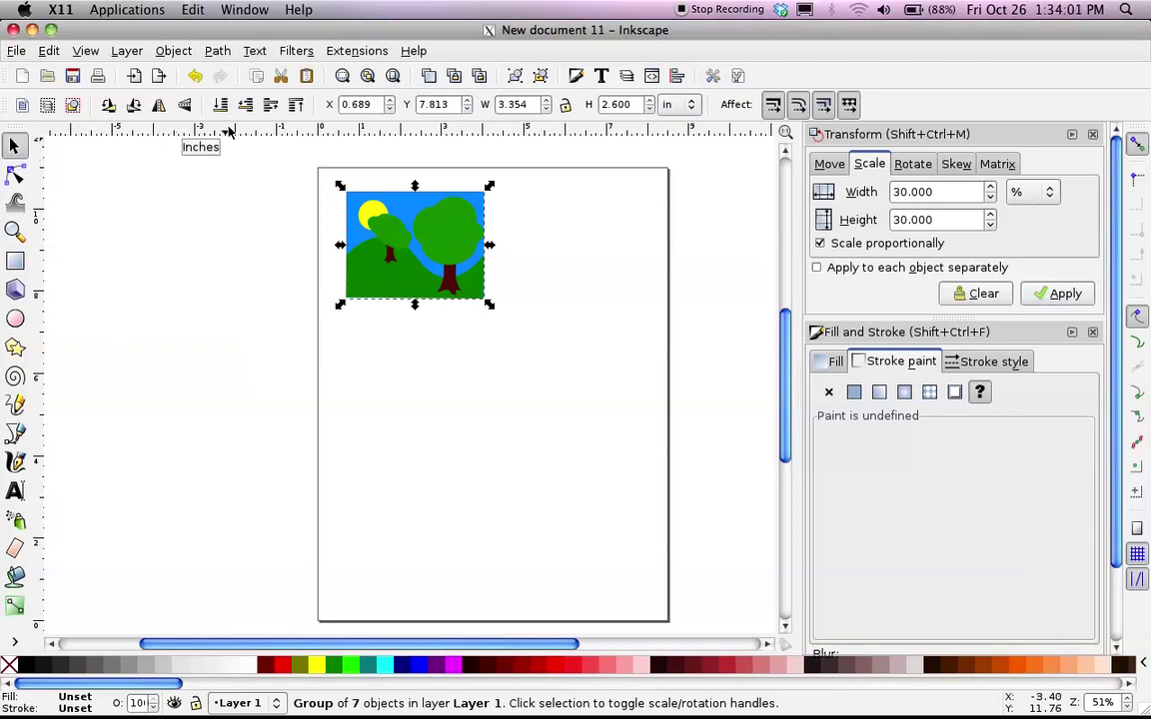
pyautogui.moveTo(228, 127); pyautogui.dragTo(115, 195)
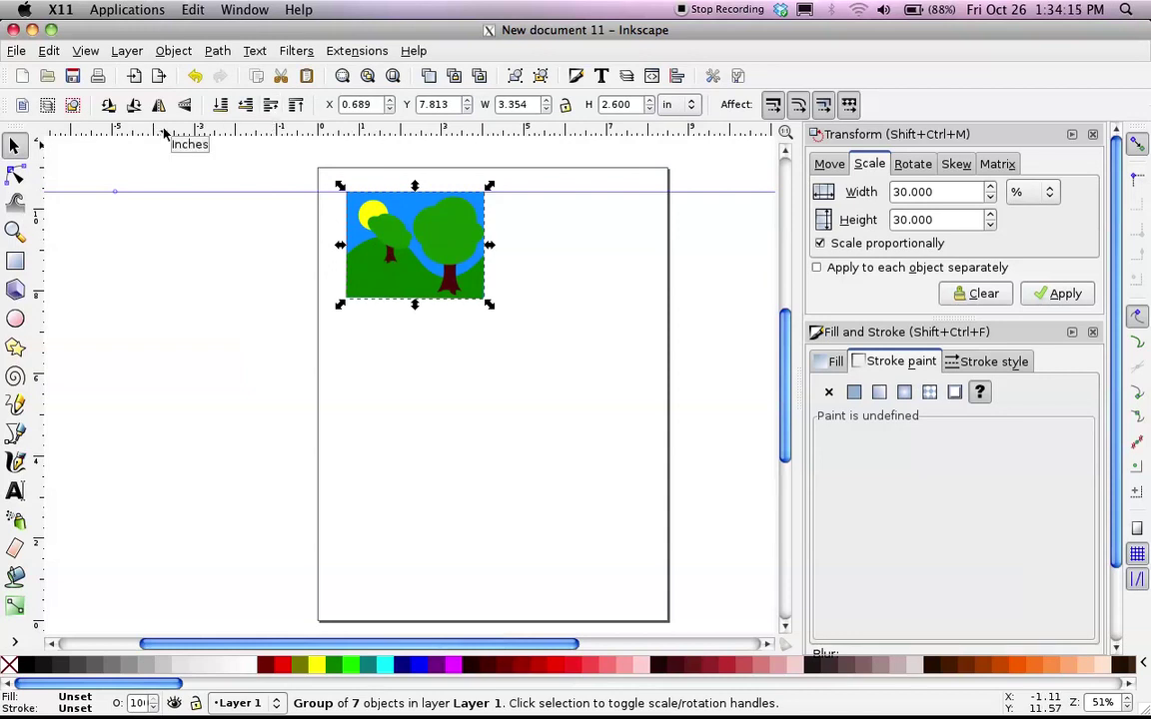
pyautogui.moveTo(37, 219); pyautogui.dragTo(344, 309)
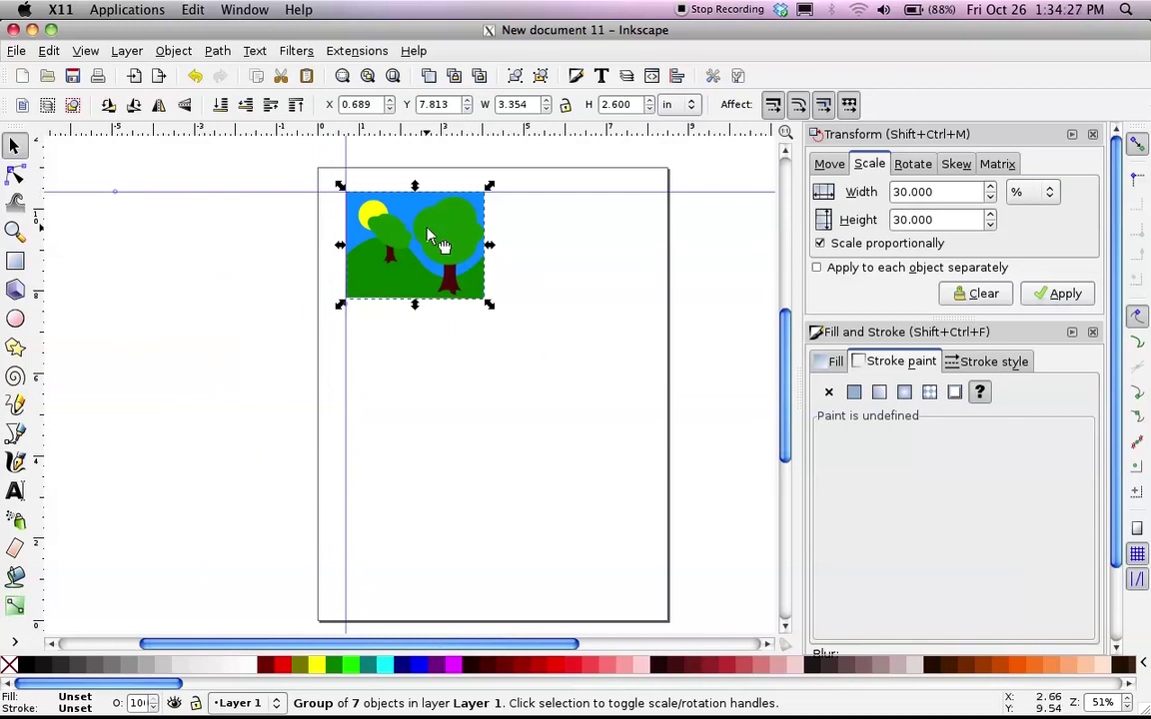
# - Duplicate the landscape panel and line the copy up to its right, forming the first row
pyautogui.click(447, 207)
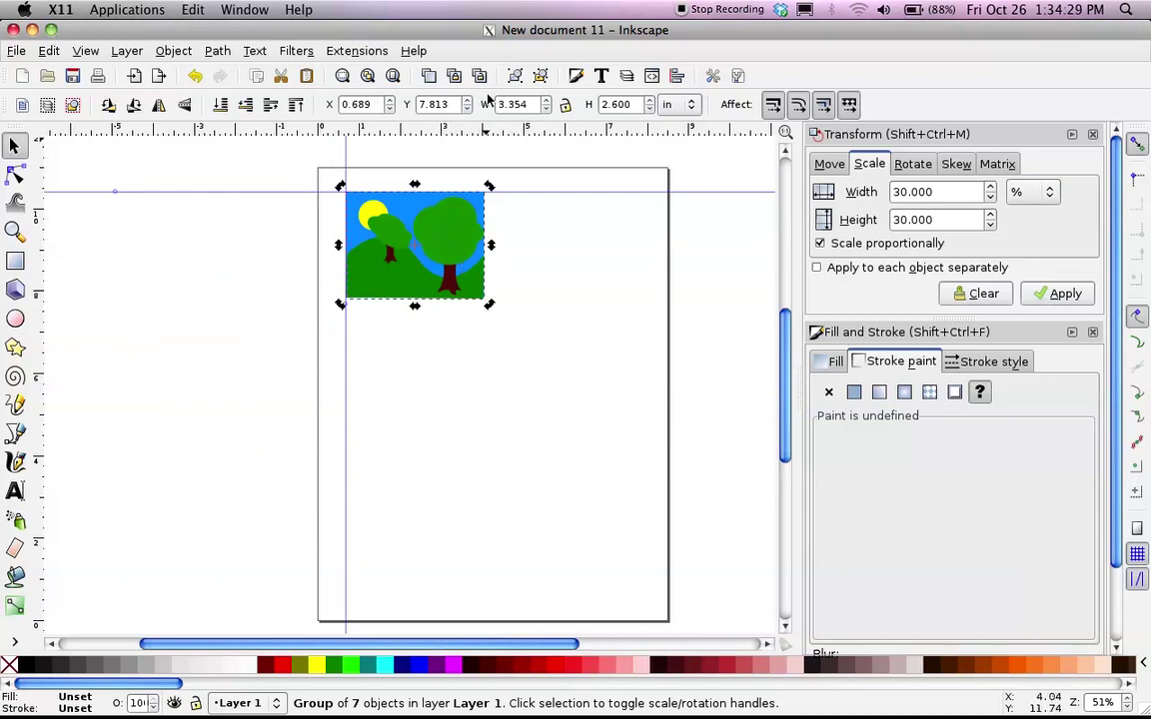
pyautogui.click(428, 77)
pyautogui.moveTo(400, 231); pyautogui.dragTo(561, 242)
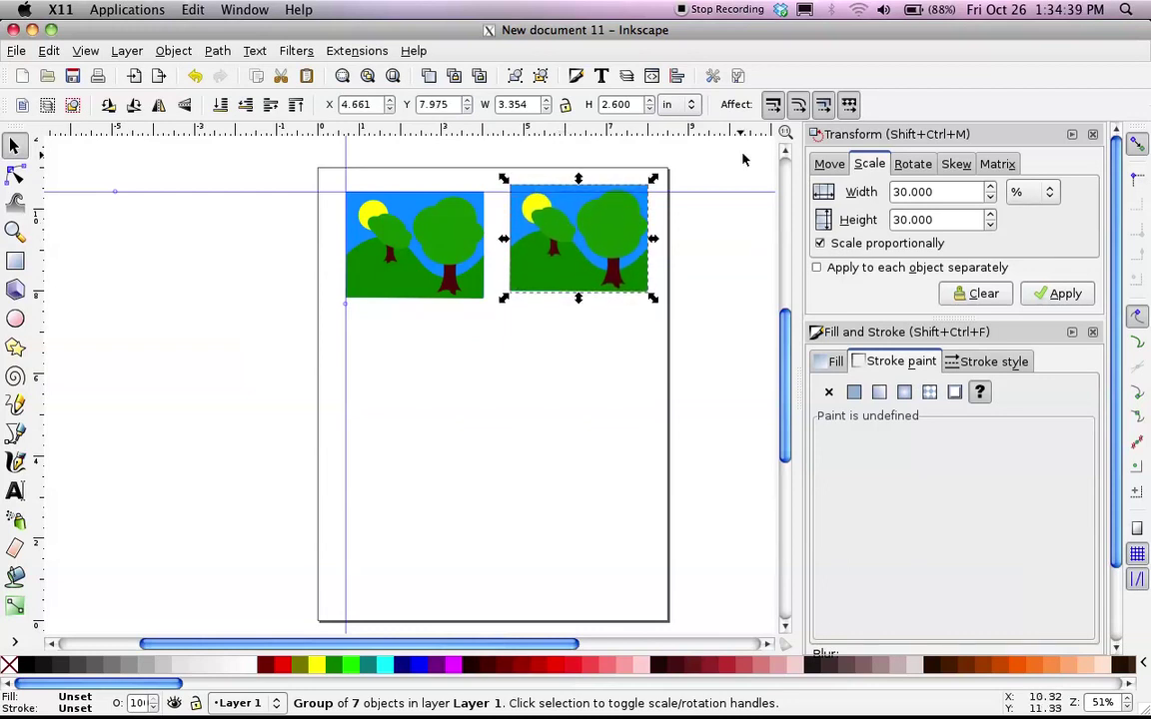
pyautogui.press('Down')
pyautogui.press('Down')
pyautogui.press('Down')
pyautogui.press('Down')
pyautogui.press('Down')
pyautogui.press('Down')
pyautogui.press('Down')
pyautogui.press('Down')
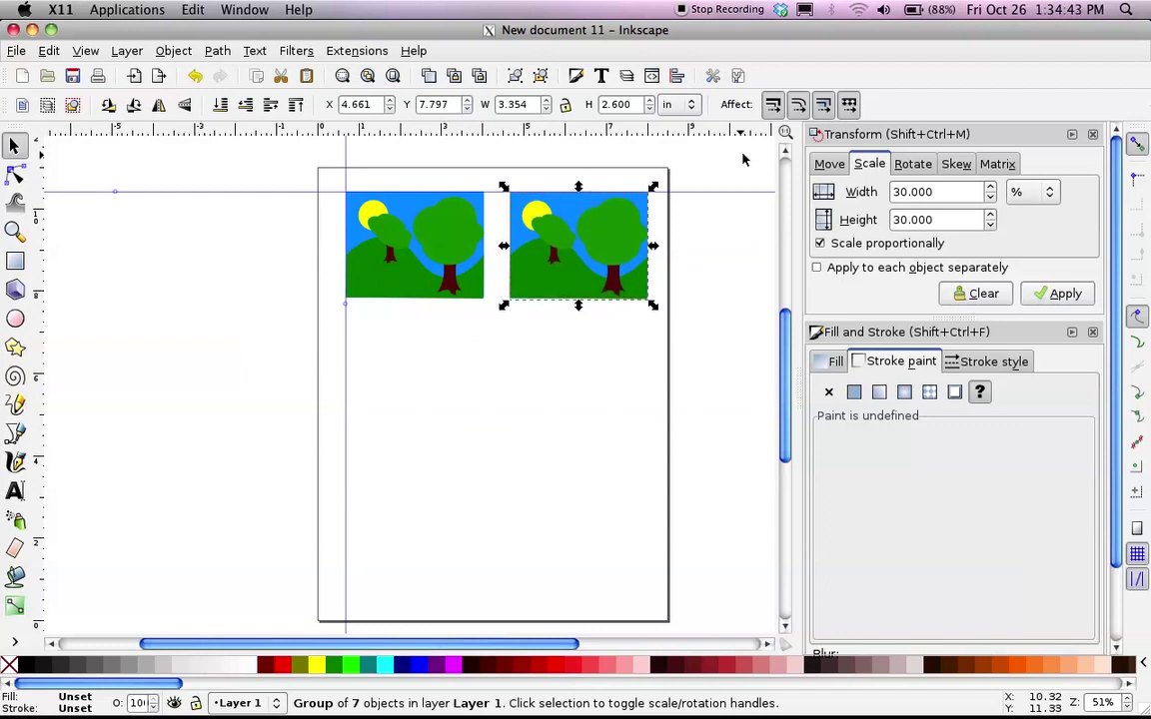
pyautogui.click(270, 262)
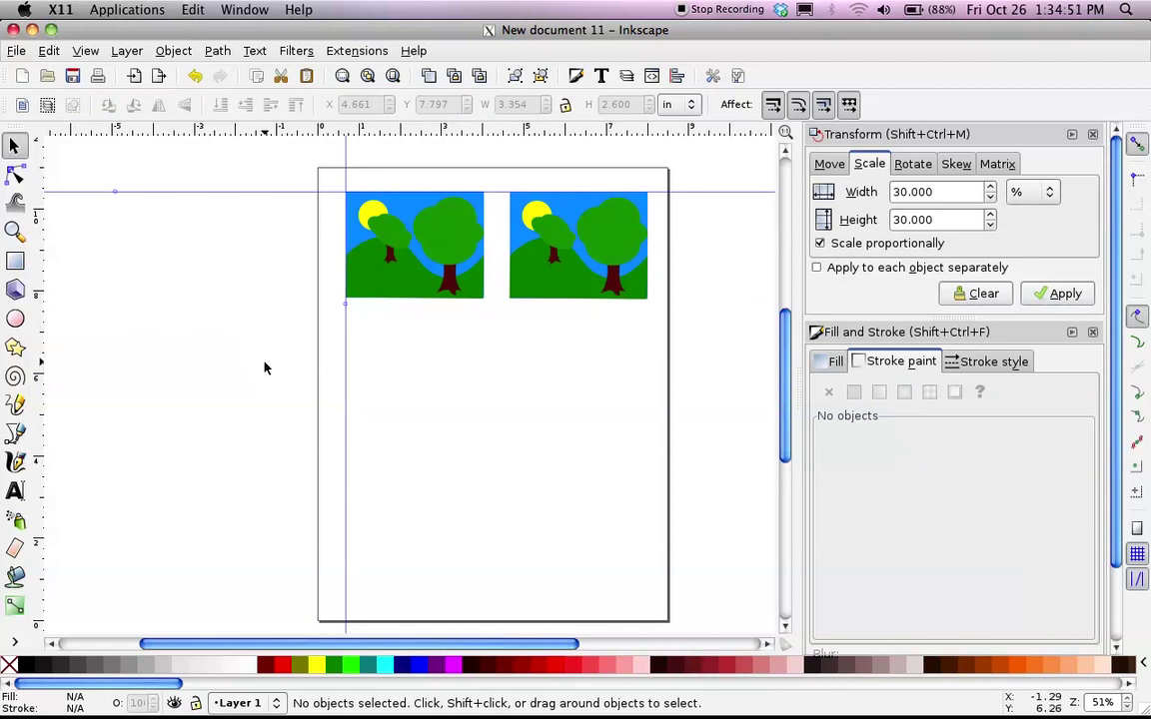
# - Duplicate the two-panel row twice to form the second and third rows below
pyautogui.moveTo(267, 364); pyautogui.dragTo(696, 165)
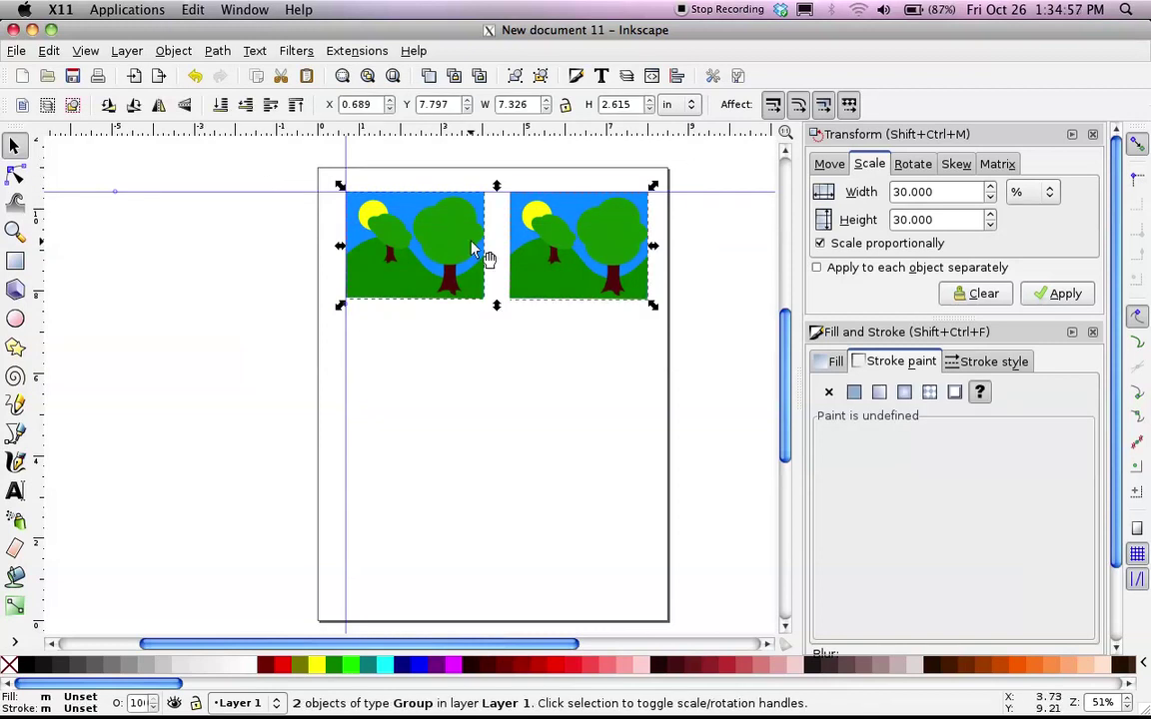
pyautogui.click(428, 76)
pyautogui.moveTo(394, 242); pyautogui.dragTo(394, 365)
pyautogui.press('Down')
pyautogui.press('Down')
pyautogui.press('Down')
pyautogui.press('Down')
pyautogui.press('Down')
pyautogui.press('Down')
pyautogui.press('Down')
pyautogui.press('Down')
pyautogui.press('Down')
pyautogui.press('Down')
pyautogui.press('Down')
pyautogui.press('Down')
pyautogui.press('Down')
pyautogui.press('Down')
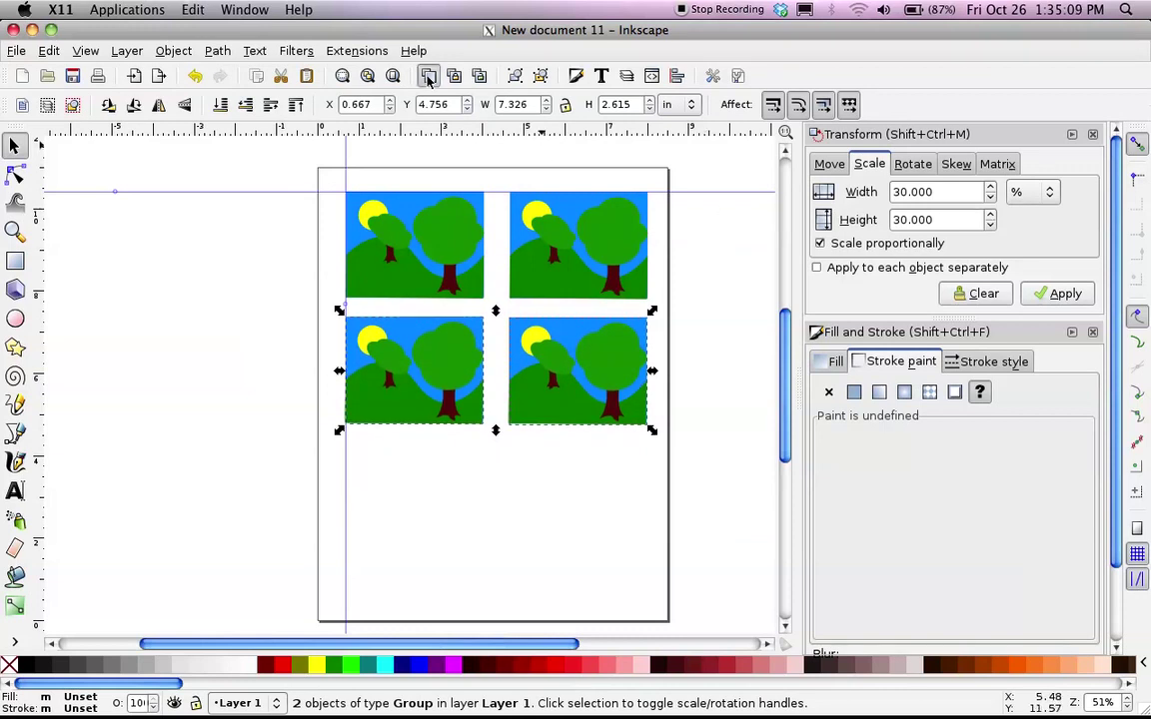
pyautogui.hotkey('ctrl', 'd')
pyautogui.moveTo(410, 360); pyautogui.dragTo(409, 493)
pyautogui.click(768, 419)
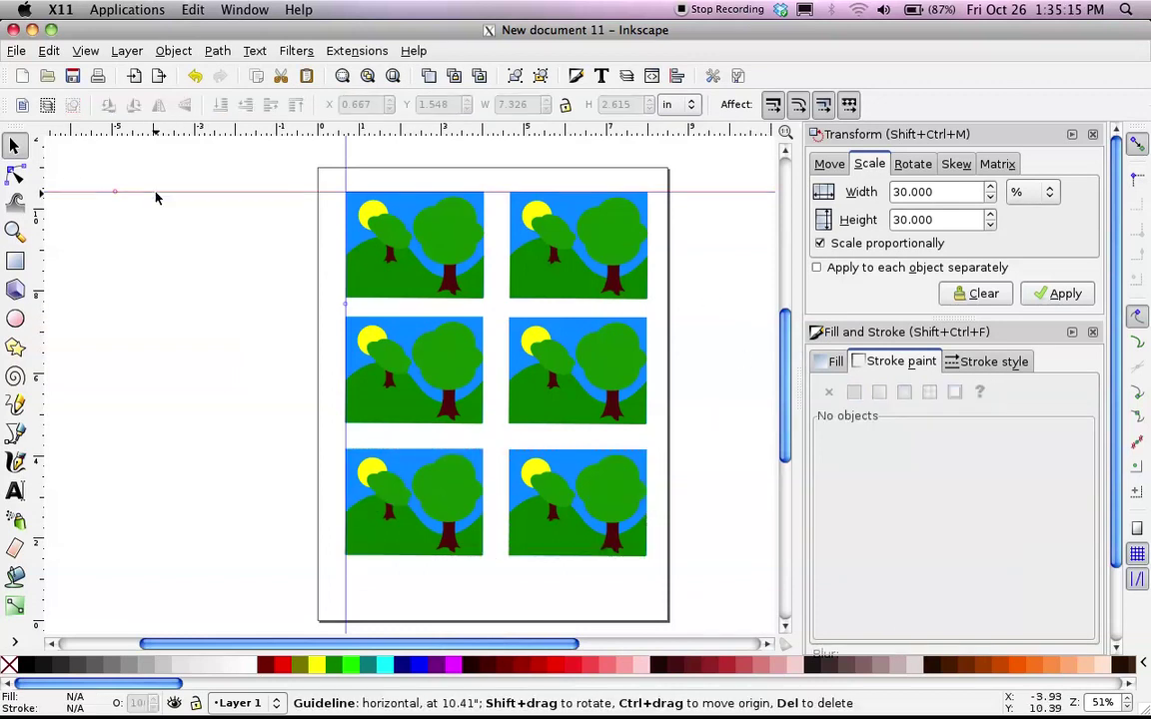
# - Draw cyan rectangle strips along the top, left, middle and right margins and between the panel rows
pyautogui.click(15, 261)
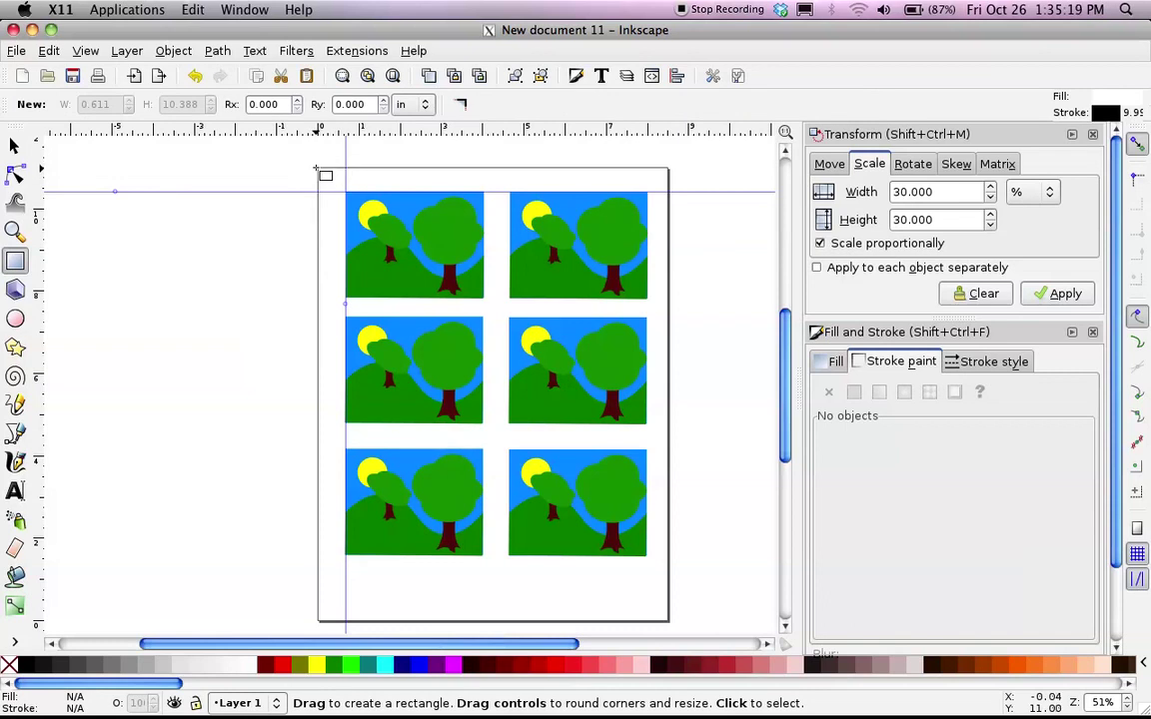
pyautogui.moveTo(316, 169); pyautogui.dragTo(669, 192)
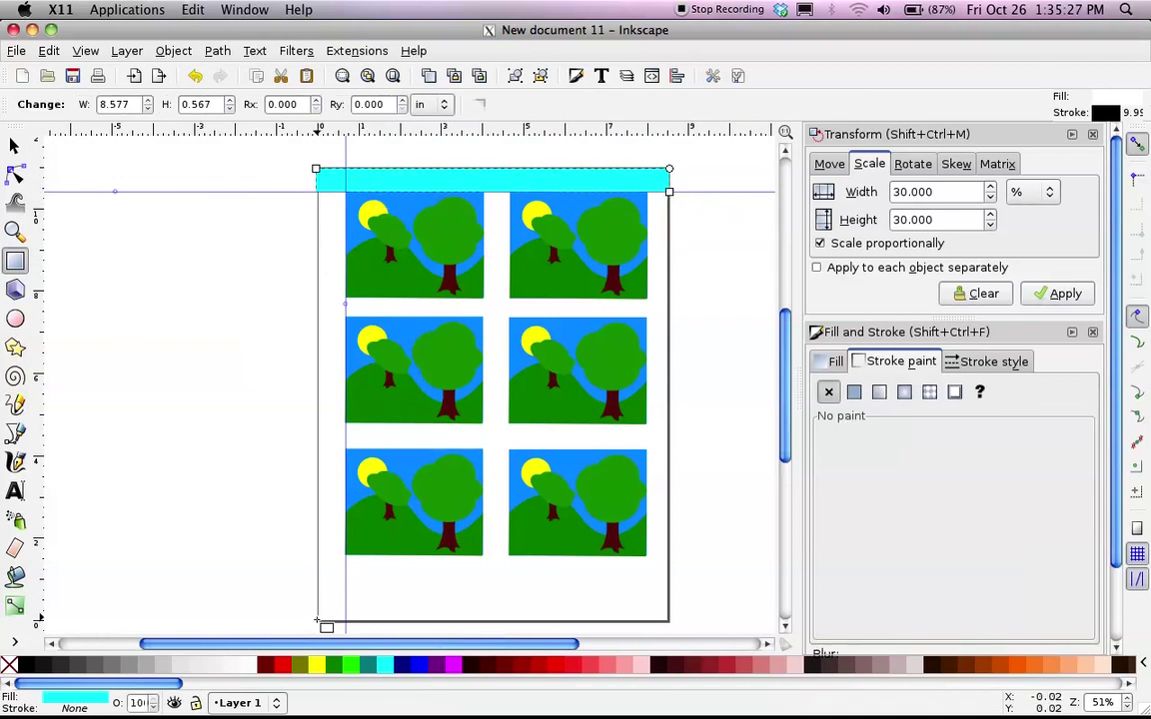
pyautogui.moveTo(319, 623); pyautogui.dragTo(346, 191)
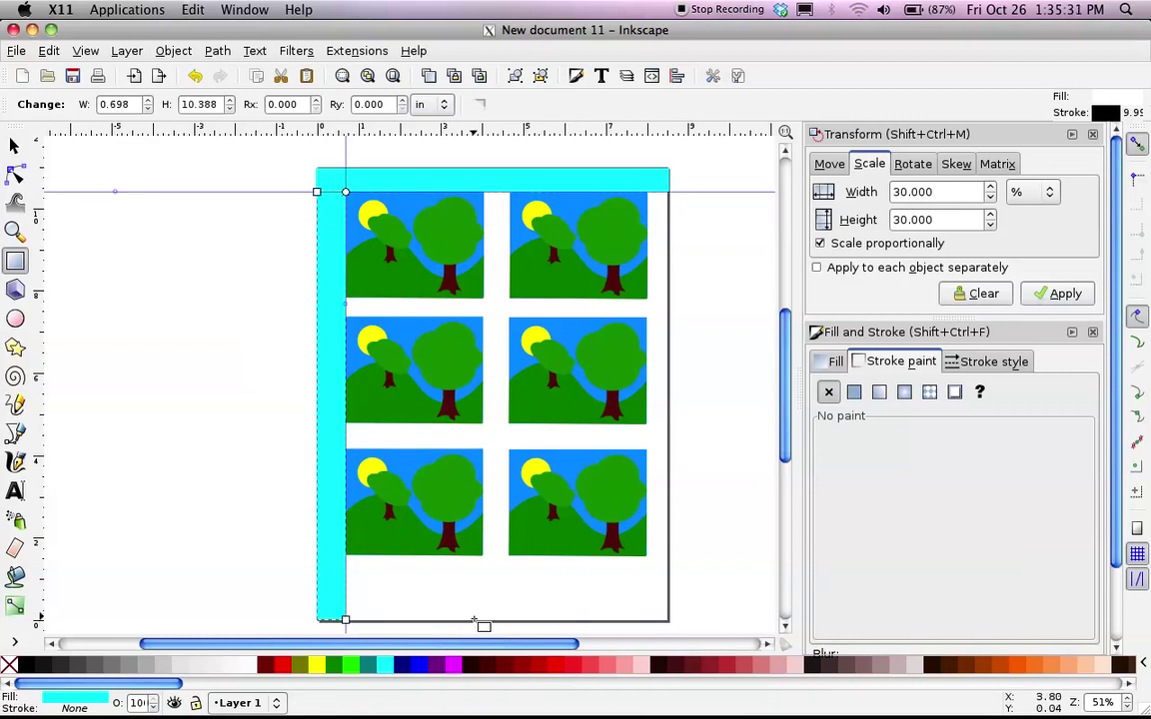
pyautogui.moveTo(480, 620); pyautogui.dragTo(511, 171)
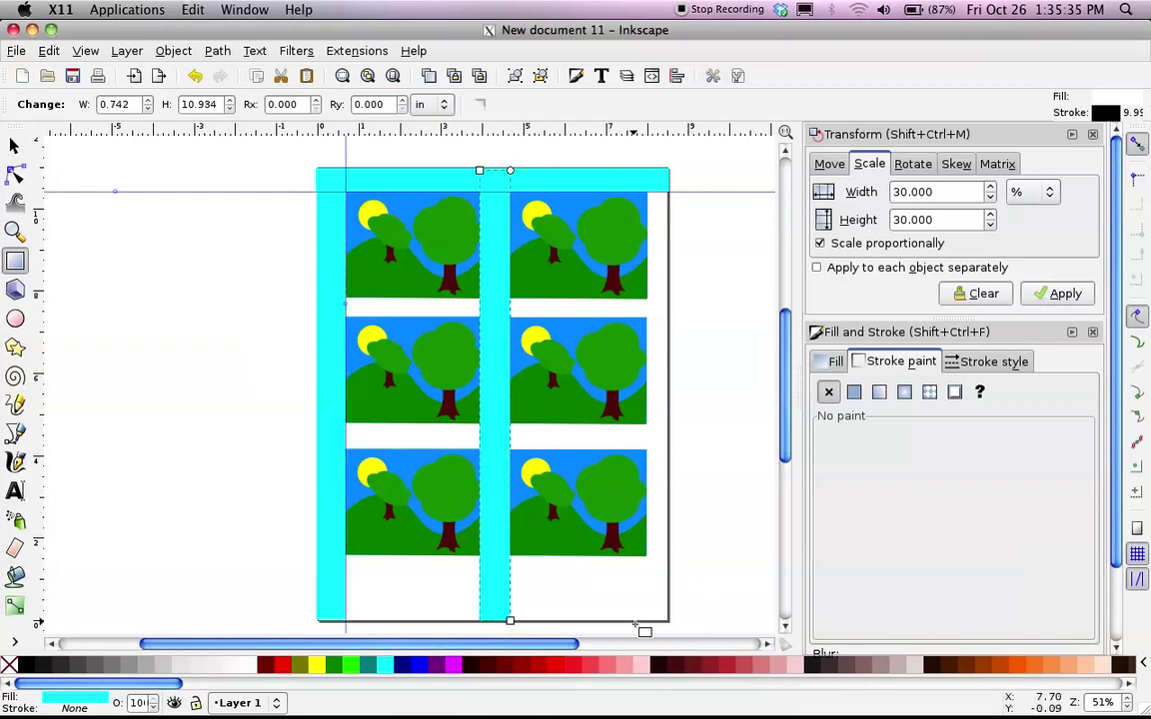
pyautogui.moveTo(644, 618); pyautogui.dragTo(668, 176)
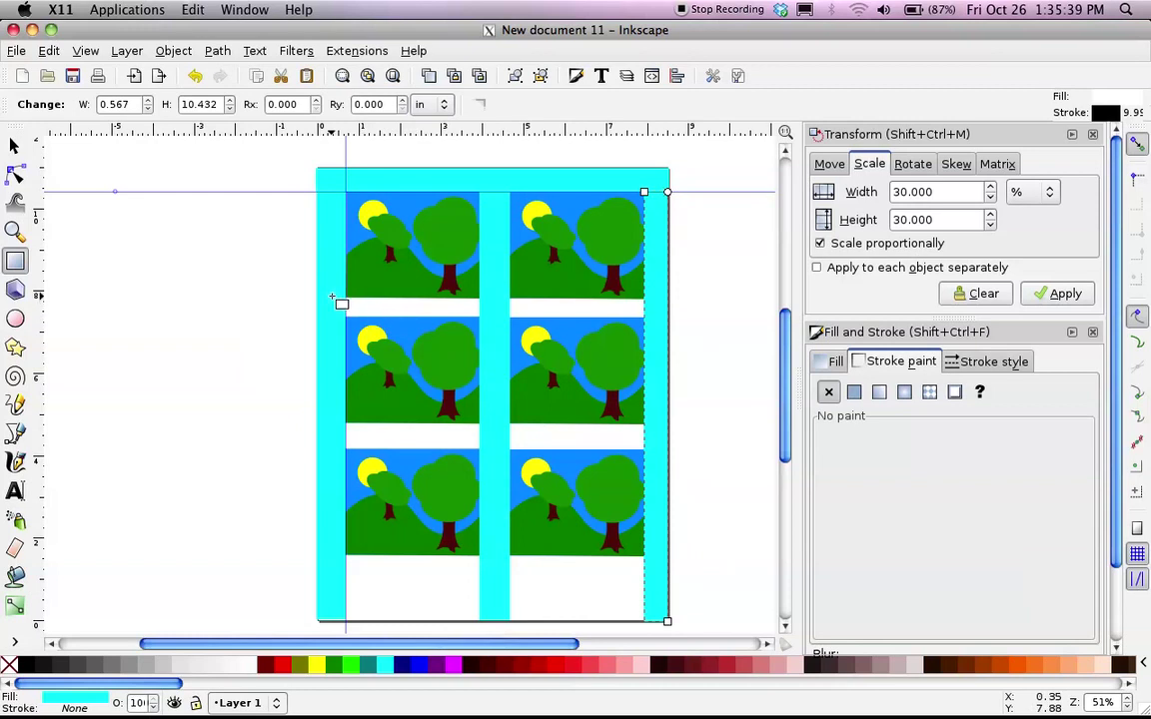
pyautogui.moveTo(345, 295); pyautogui.dragTo(649, 318)
pyautogui.moveTo(347, 418); pyautogui.dragTo(649, 451)
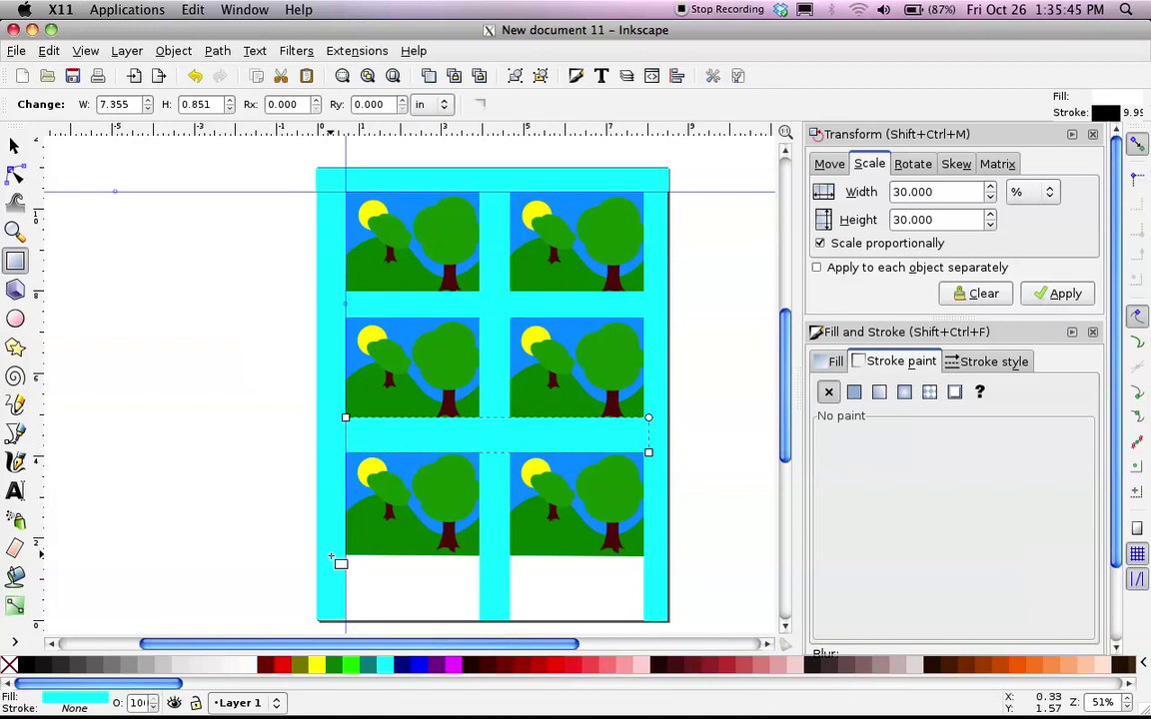
pyautogui.moveTo(345, 557); pyautogui.dragTo(650, 628)
pyautogui.press('shift')
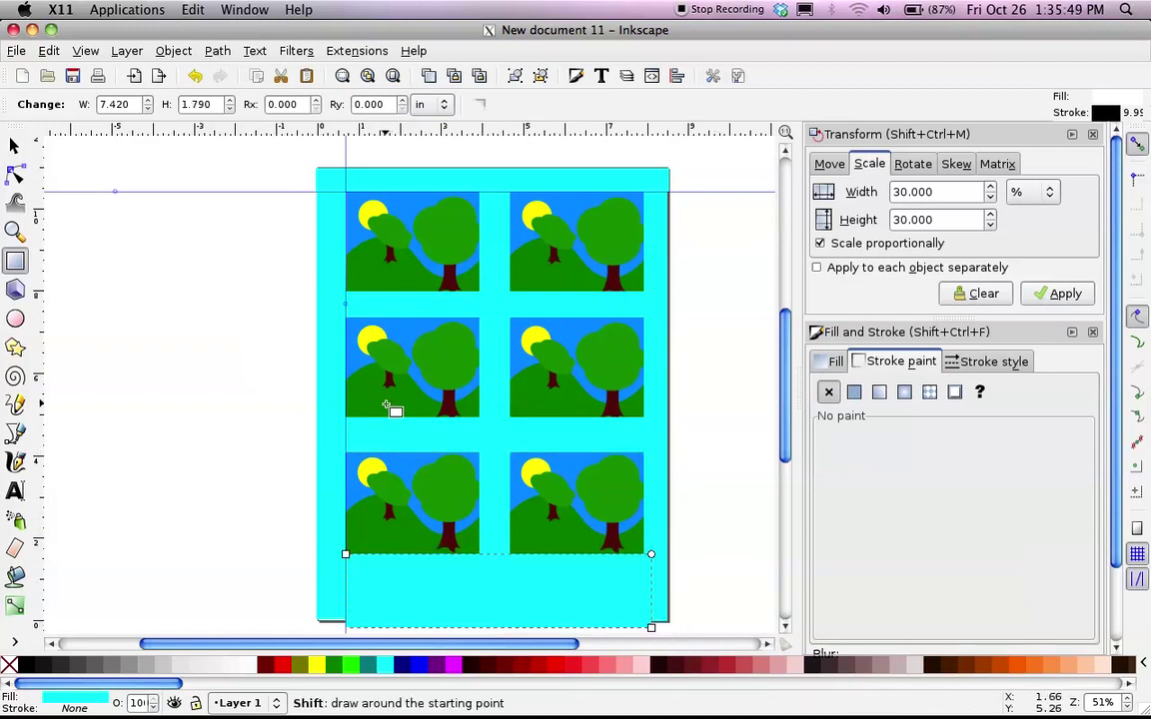
# - Select all seven cyan strips and group them into one frame object
pyautogui.click(14, 147)
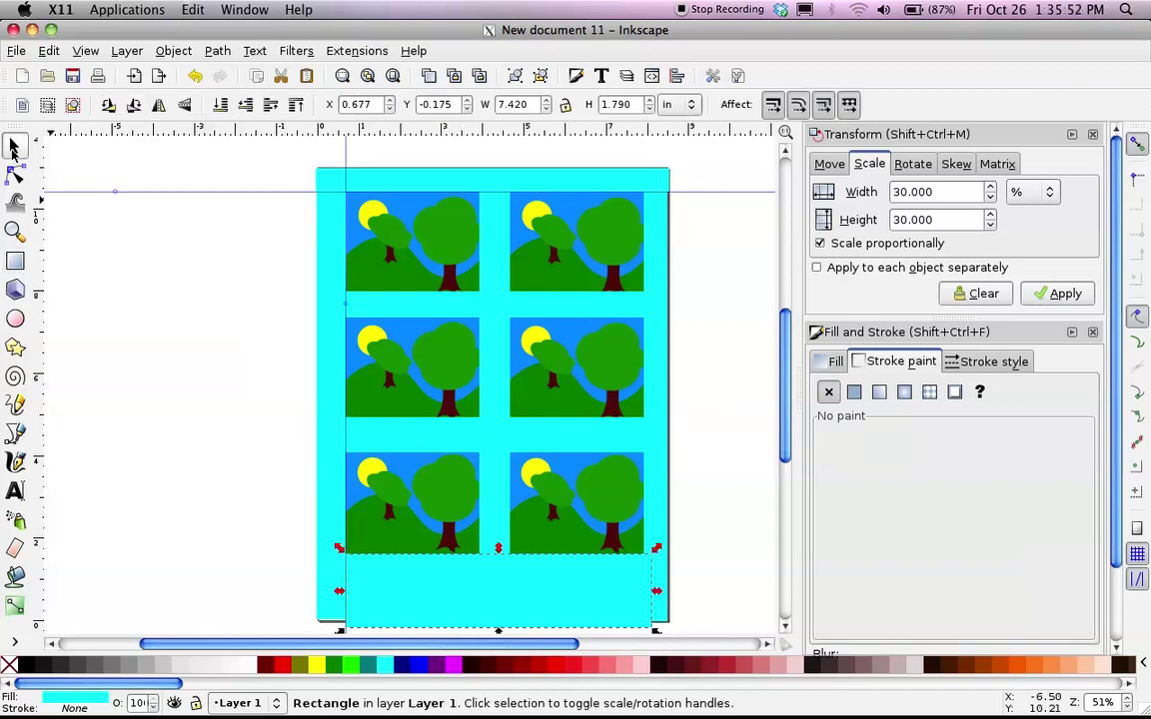
pyautogui.keyDown('shift'); pyautogui.click(334, 509); pyautogui.keyUp('shift')
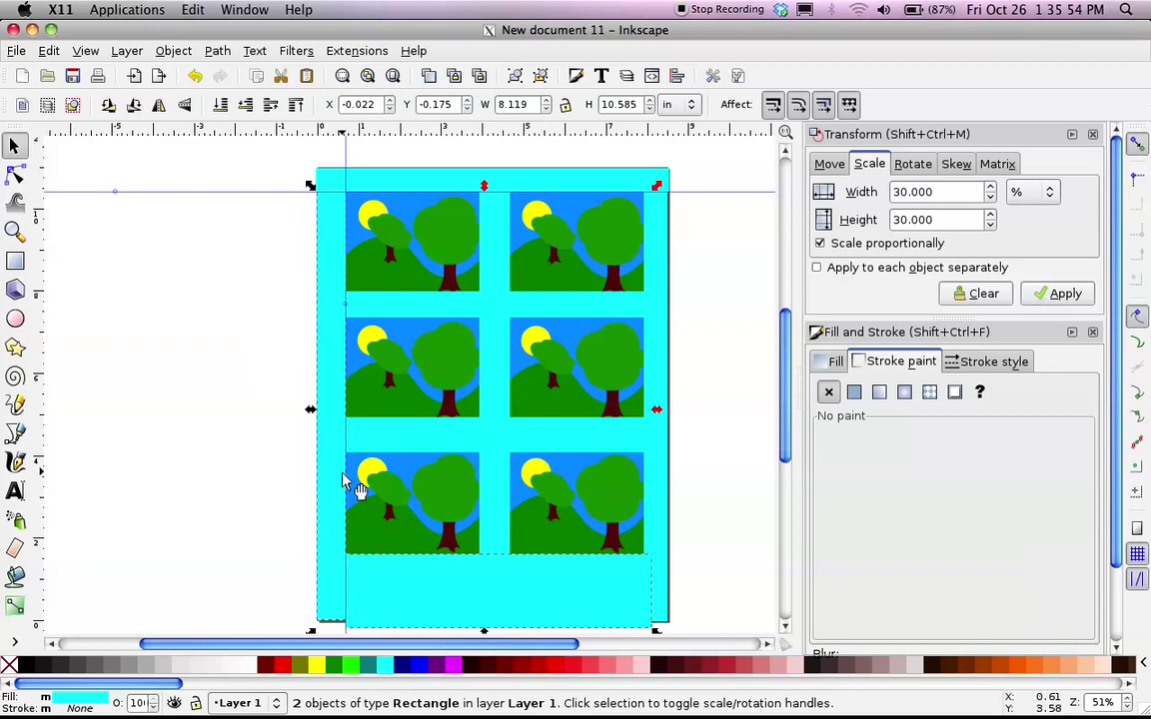
pyautogui.keyDown('shift'); pyautogui.click(405, 442); pyautogui.keyUp('shift')
pyautogui.keyDown('shift'); pyautogui.click(497, 376); pyautogui.keyUp('shift')
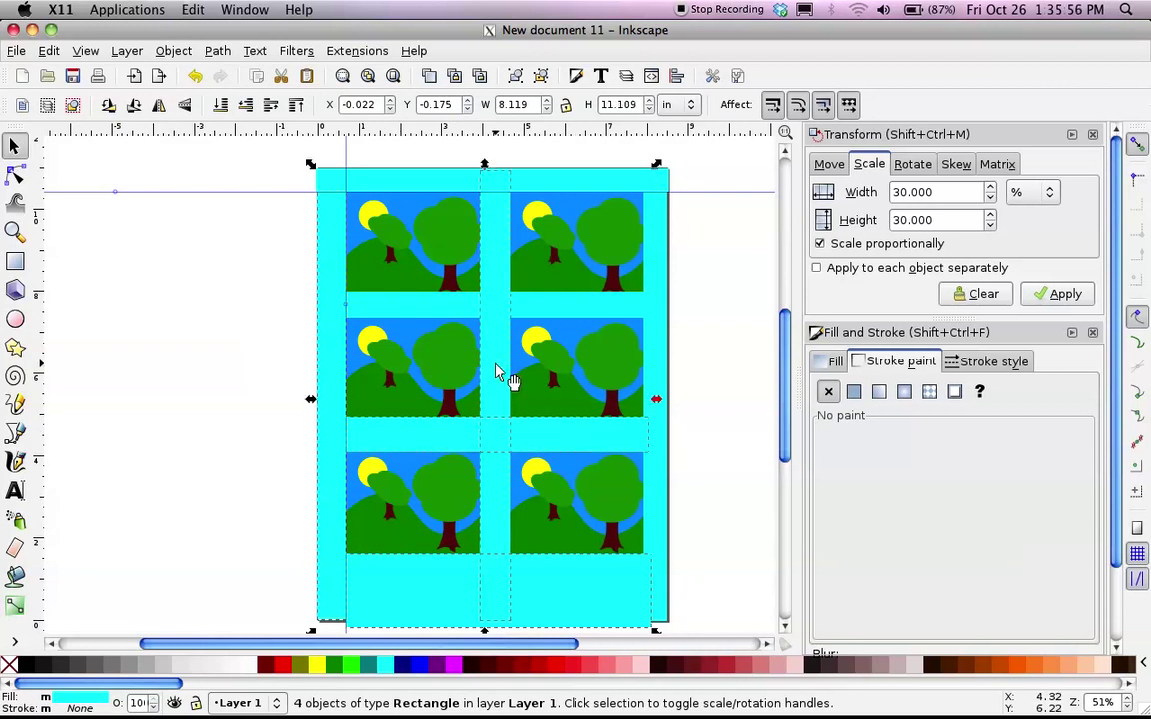
pyautogui.keyDown('shift'); pyautogui.click(660, 372); pyautogui.keyUp('shift')
pyautogui.keyDown('shift'); pyautogui.click(588, 308); pyautogui.keyUp('shift')
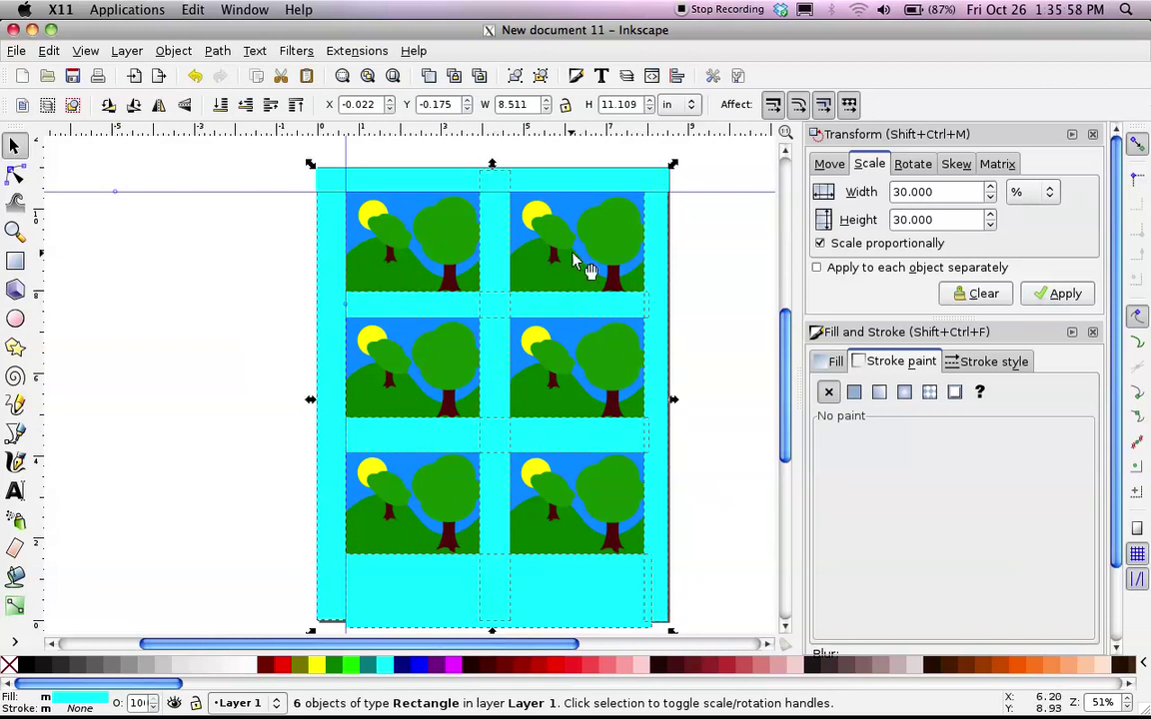
pyautogui.keyDown('shift'); pyautogui.click(548, 180); pyautogui.keyUp('shift')
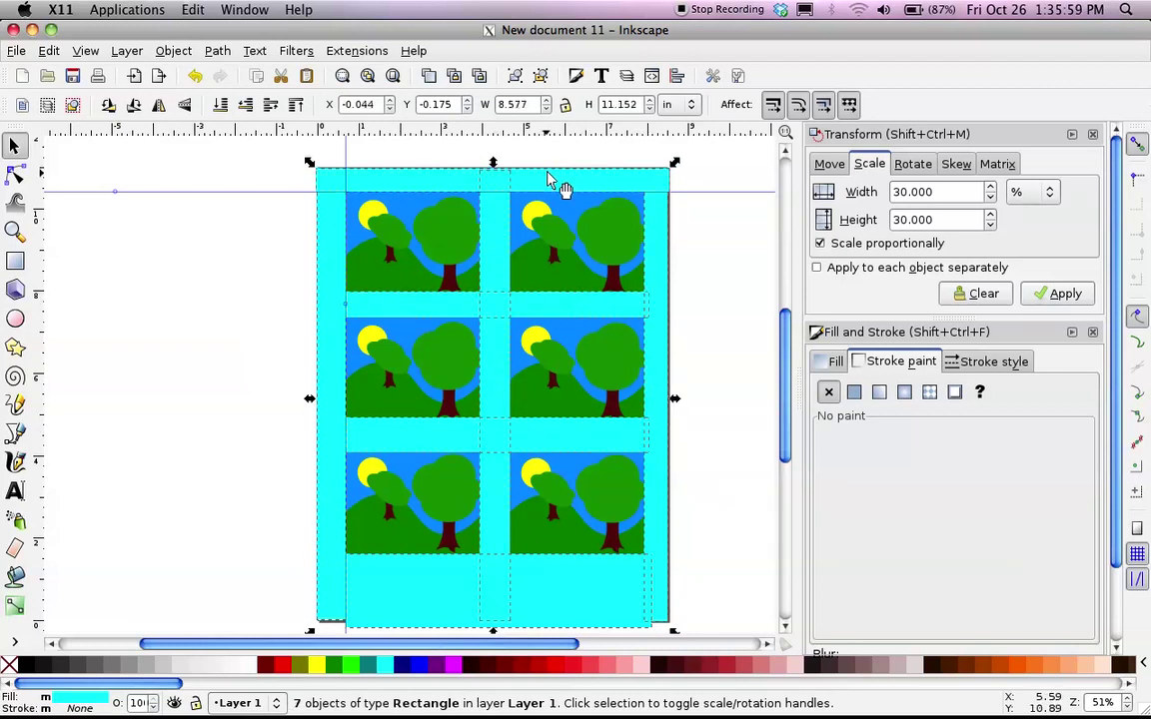
pyautogui.click(515, 77)
pyautogui.click(140, 374)
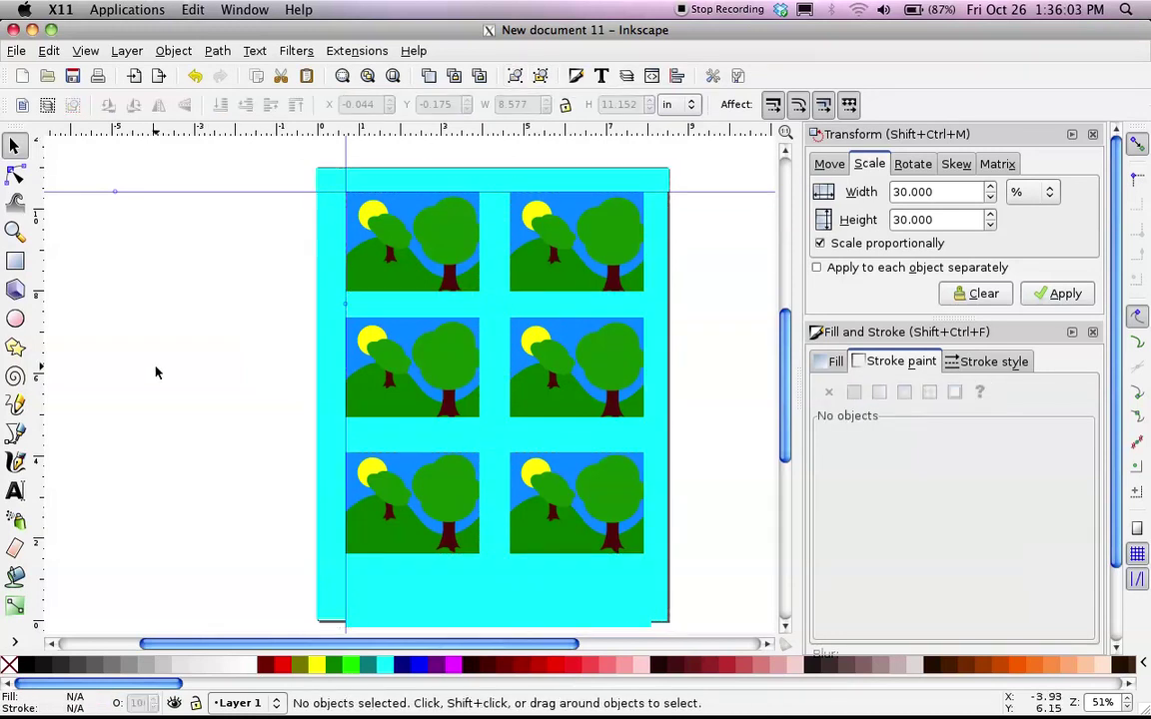
# - Undo the accidental move of the cyan frame and switch to the ninjapink.svg window
pyautogui.moveTo(336, 406)
pyautogui.mouseDown()
pyautogui.moveTo(604, 301)
pyautogui.moveTo(116, 478)
pyautogui.moveTo(243, 496)
pyautogui.moveTo(318, 406)
pyautogui.moveTo(332, 404)
pyautogui.mouseUp()
pyautogui.hotkey('ctrl', 'z')
pyautogui.hotkey('ctrl', 'Tab')
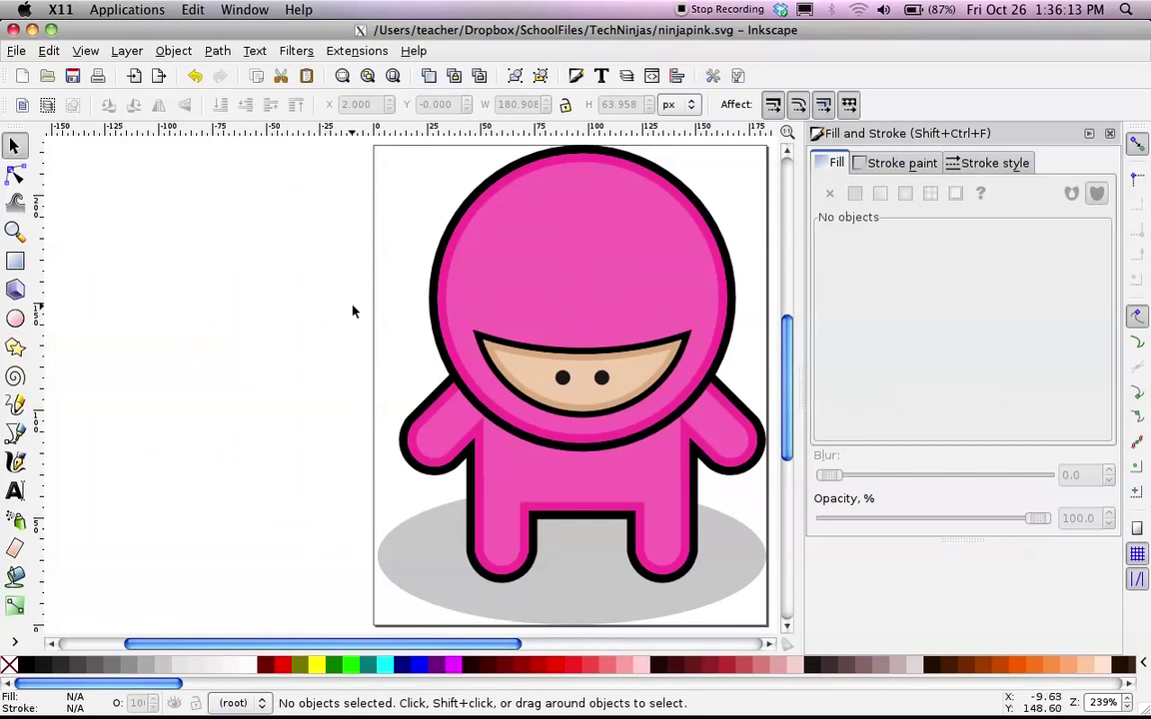
pyautogui.press('alt')
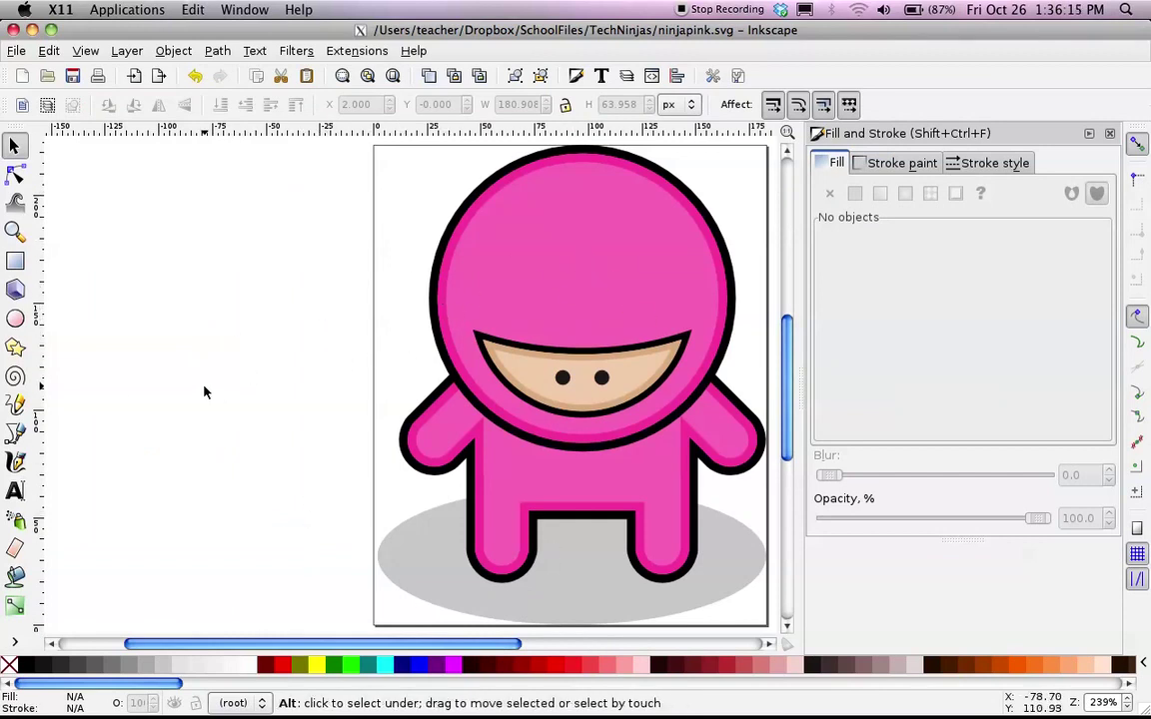
# - In New document 3, shrink the pink ninja and set it on the top-left panel's left edge
pyautogui.hotkey('ctrl', 'Tab')
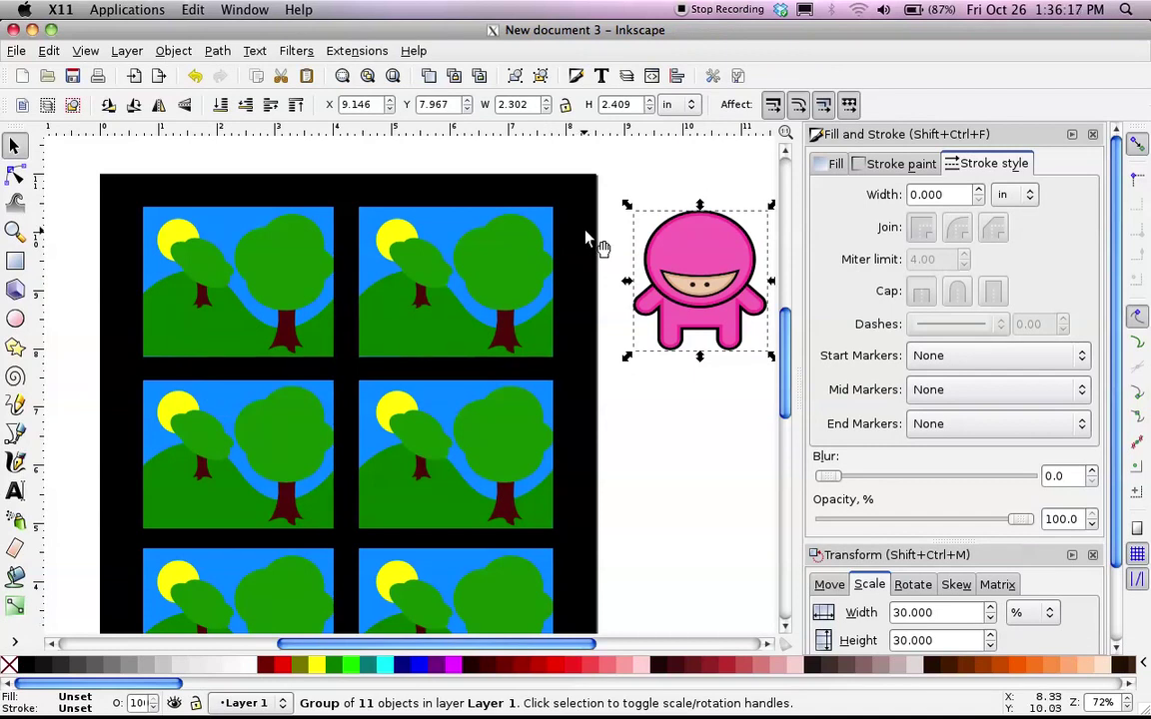
pyautogui.hotkey('ctrl', 'z')
pyautogui.hotkey('ctrl', 'shift', 'z')
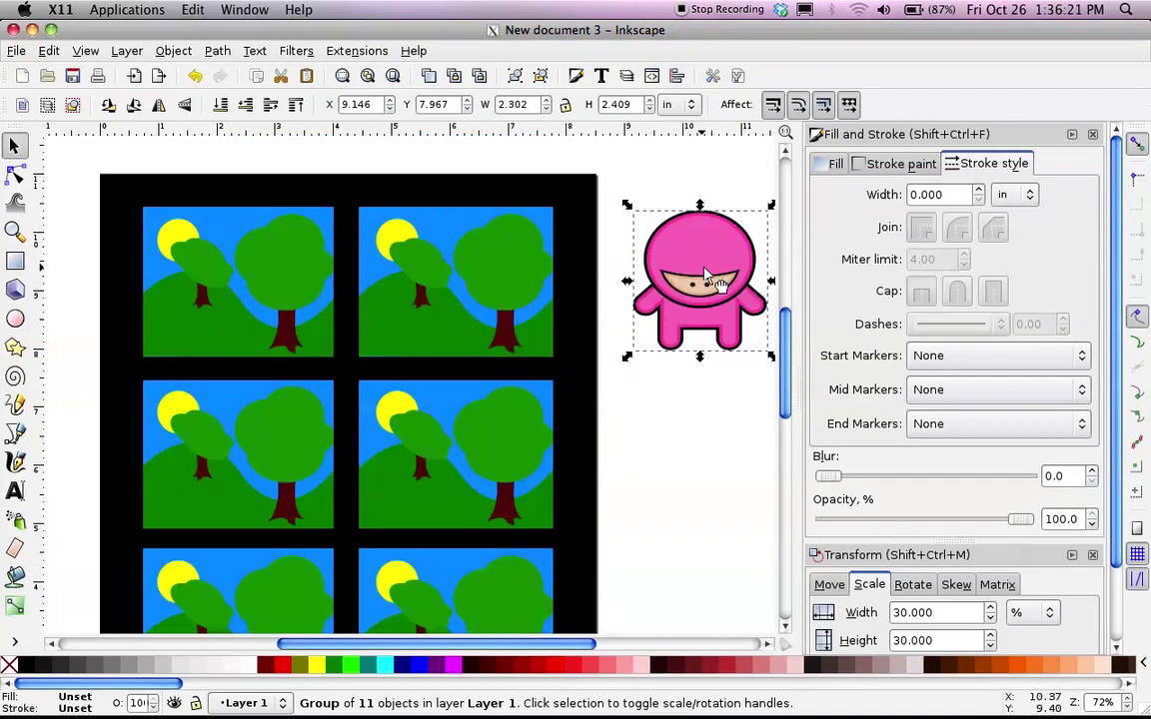
pyautogui.moveTo(705, 272)
pyautogui.mouseDown()
pyautogui.moveTo(672, 259)
pyautogui.moveTo(694, 267)
pyautogui.mouseUp()
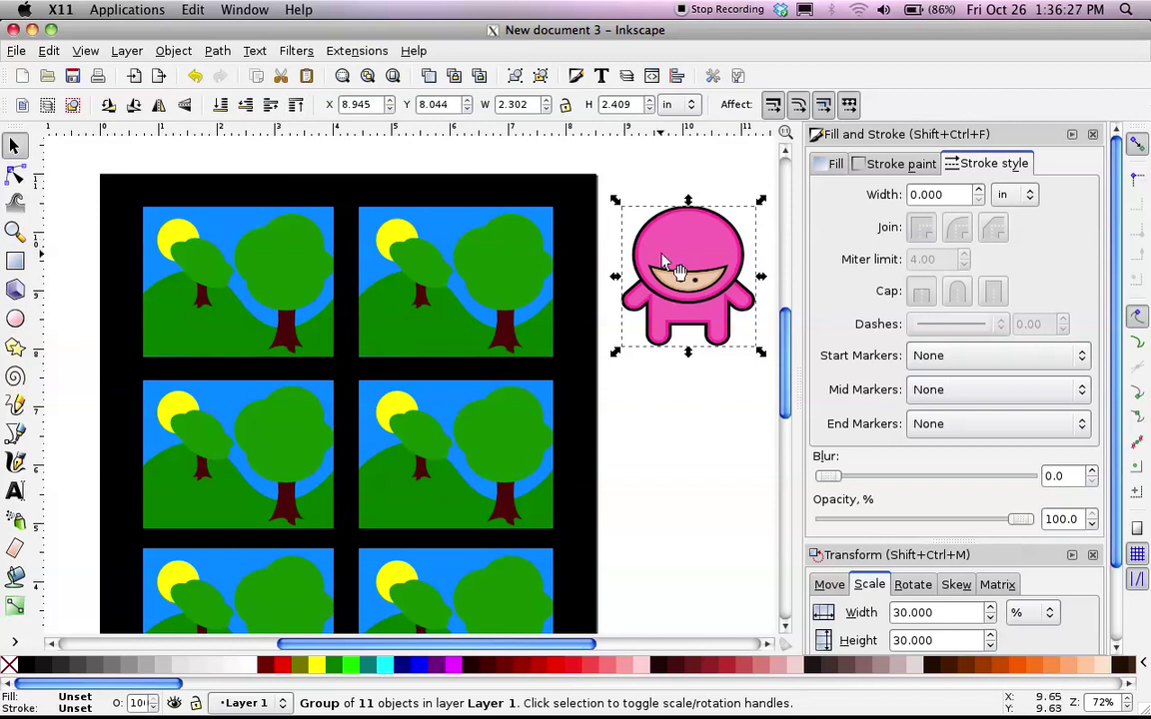
pyautogui.moveTo(655, 260); pyautogui.dragTo(163, 248)
pyautogui.moveTo(138, 375); pyautogui.dragTo(234, 288)
pyautogui.click(252, 280)
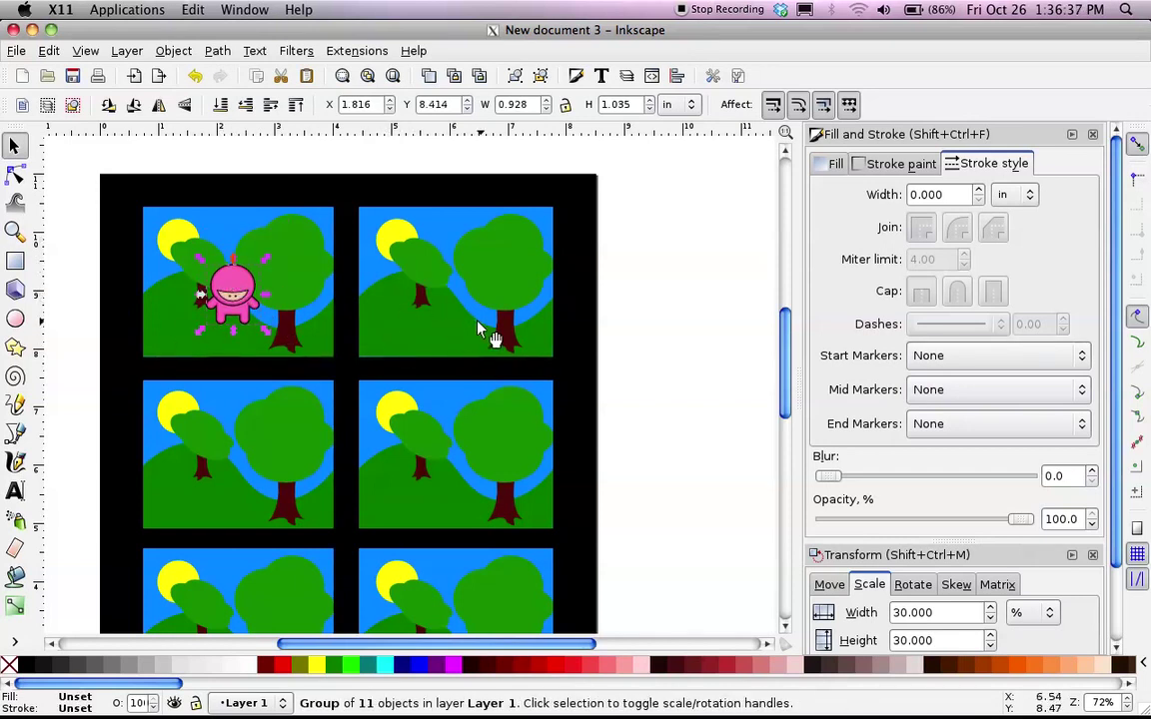
pyautogui.moveTo(232, 291); pyautogui.dragTo(135, 384)
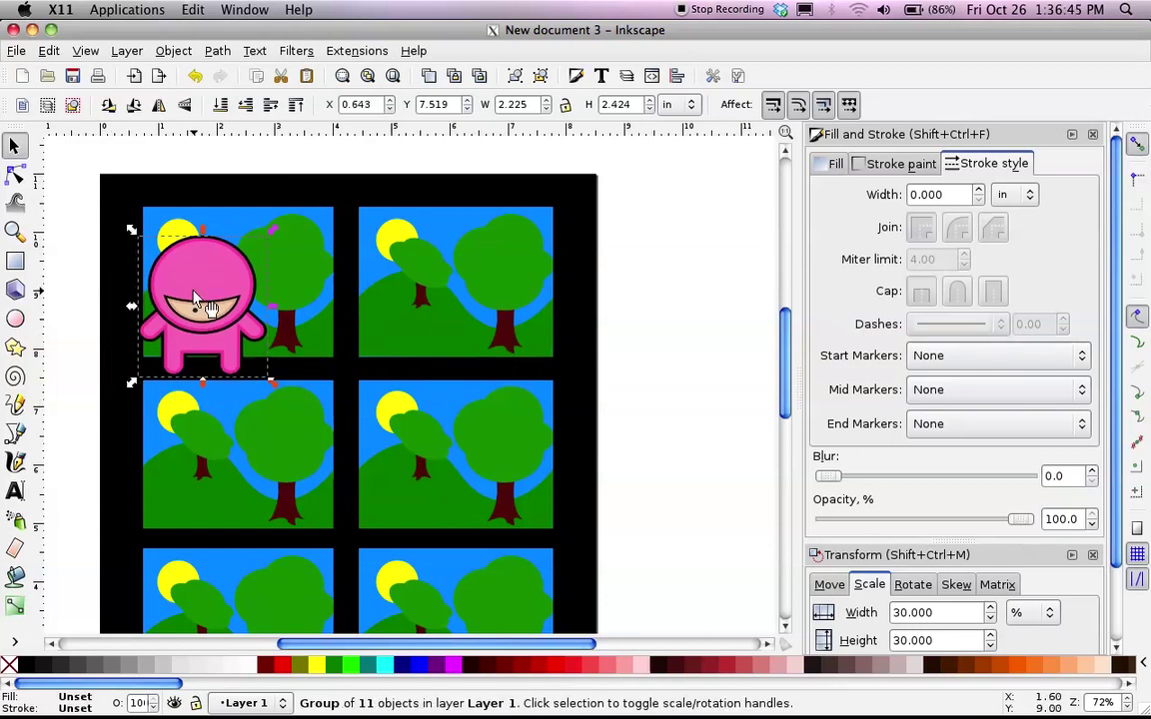
pyautogui.moveTo(203, 289); pyautogui.dragTo(198, 324)
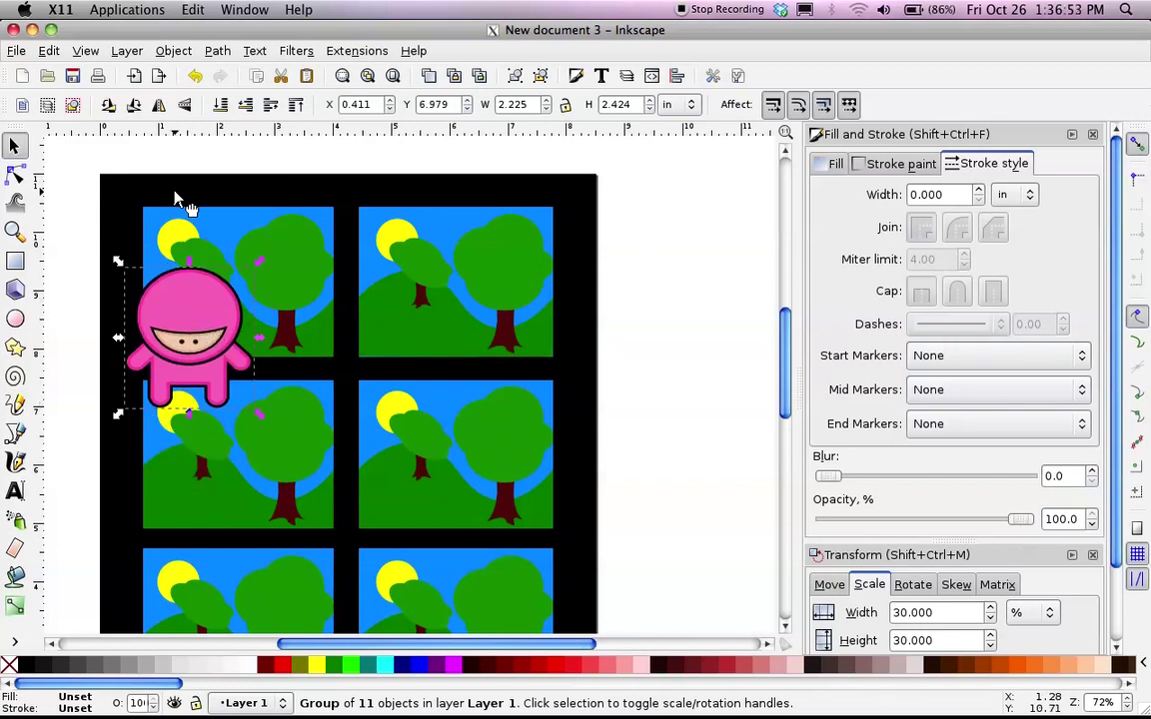
# - Select the ninja with the top-left tree panel and lower the ninja behind it
pyautogui.click(176, 195)
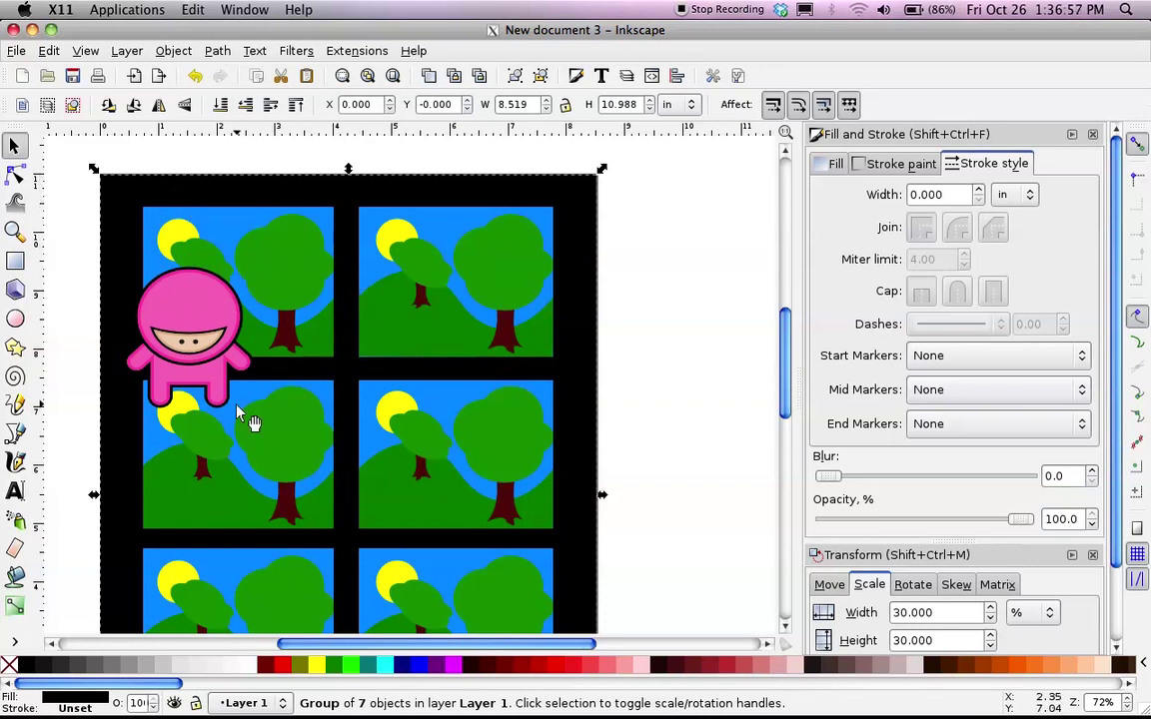
pyautogui.click(189, 303)
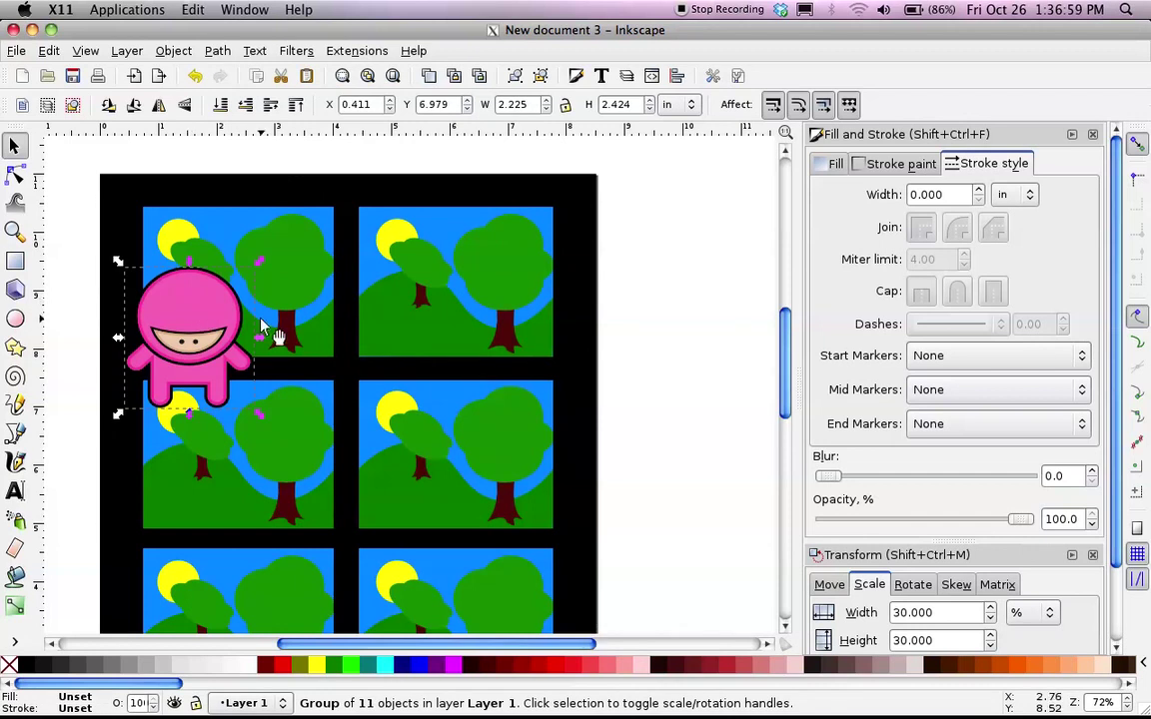
pyautogui.keyDown('shift'); pyautogui.click(288, 244); pyautogui.keyUp('shift')
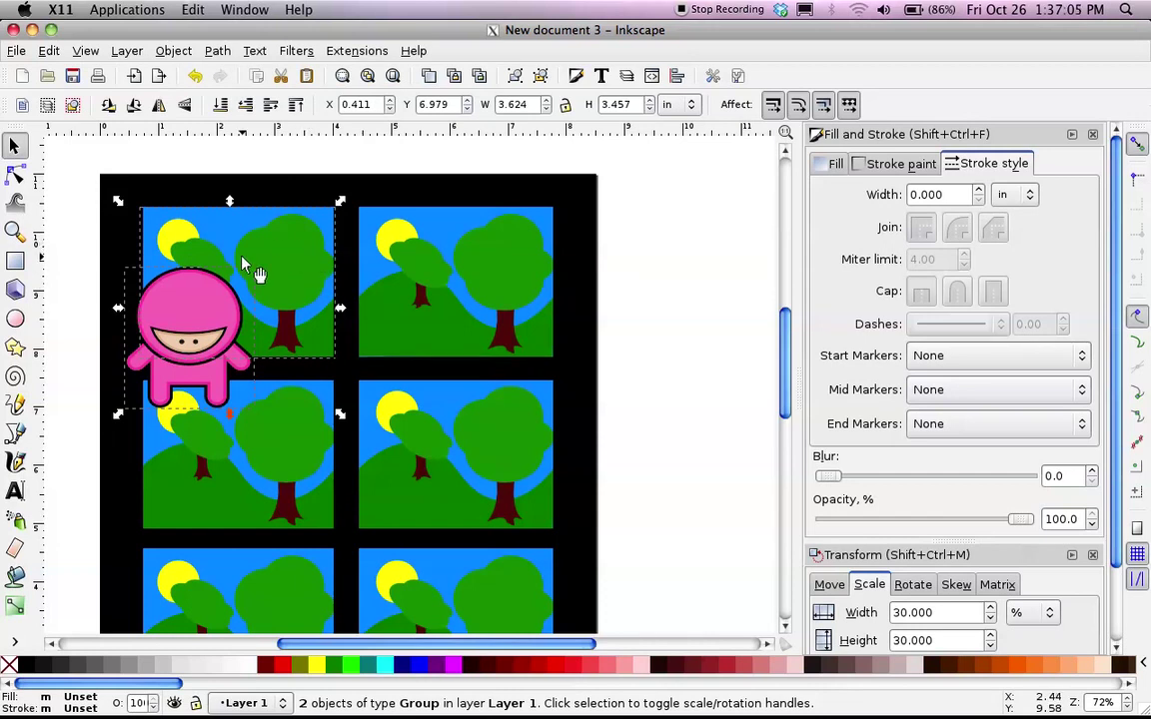
pyautogui.click(220, 105)
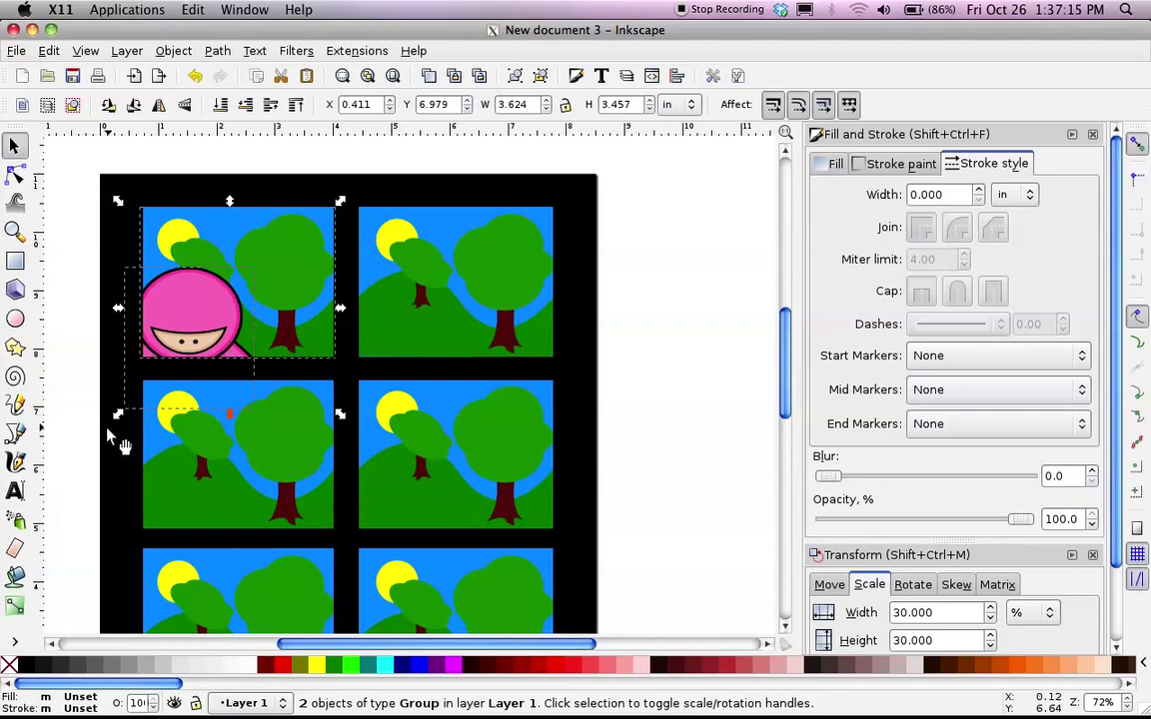
pyautogui.click(66, 318)
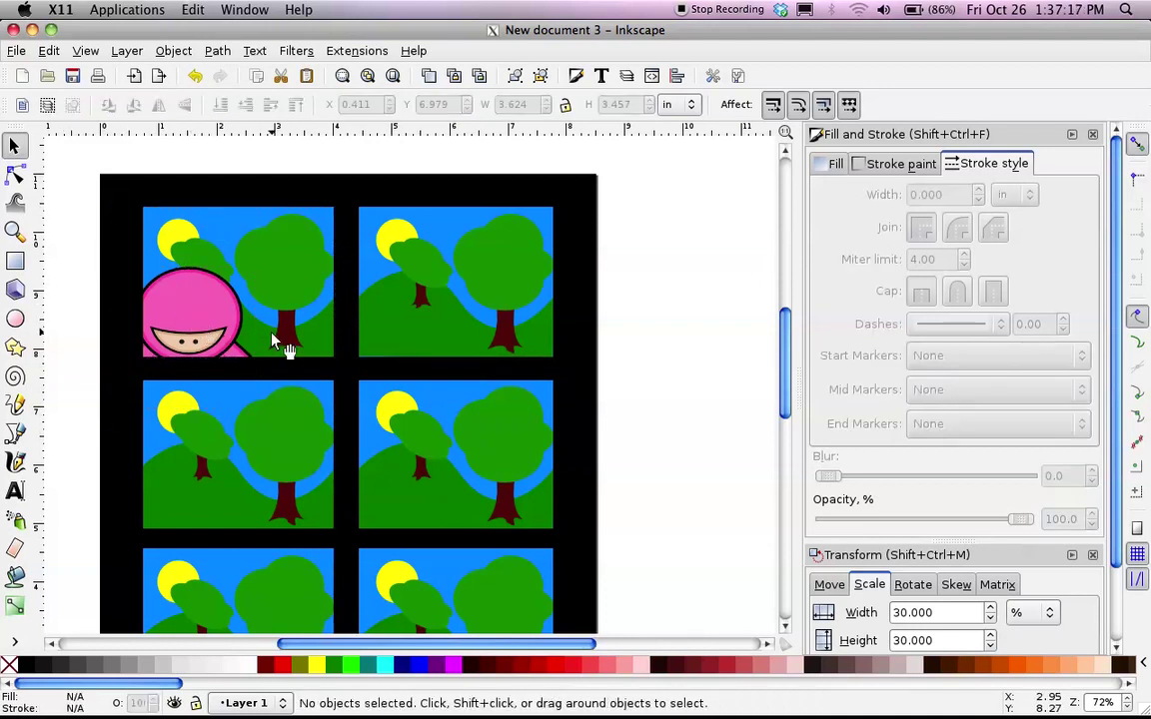
pyautogui.click(332, 190)
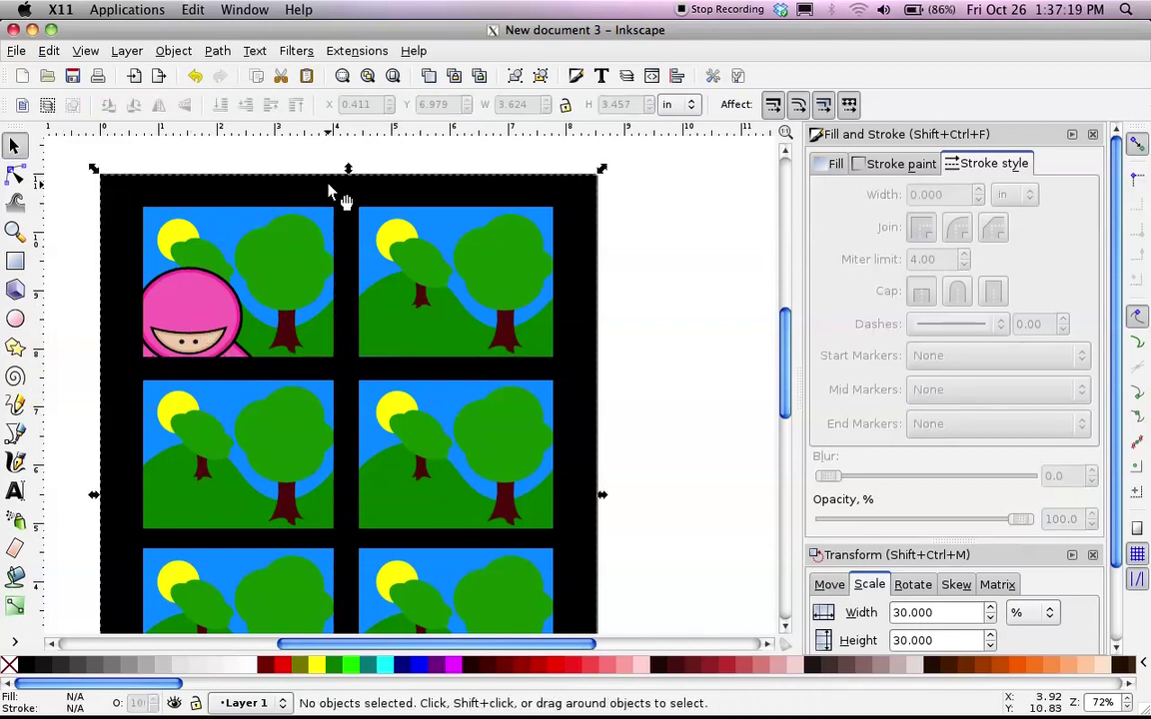
# - Fill the black frame white and shift the ninja to X 0.242, Y 6.995 in
pyautogui.click(251, 668)
pyautogui.click(689, 326)
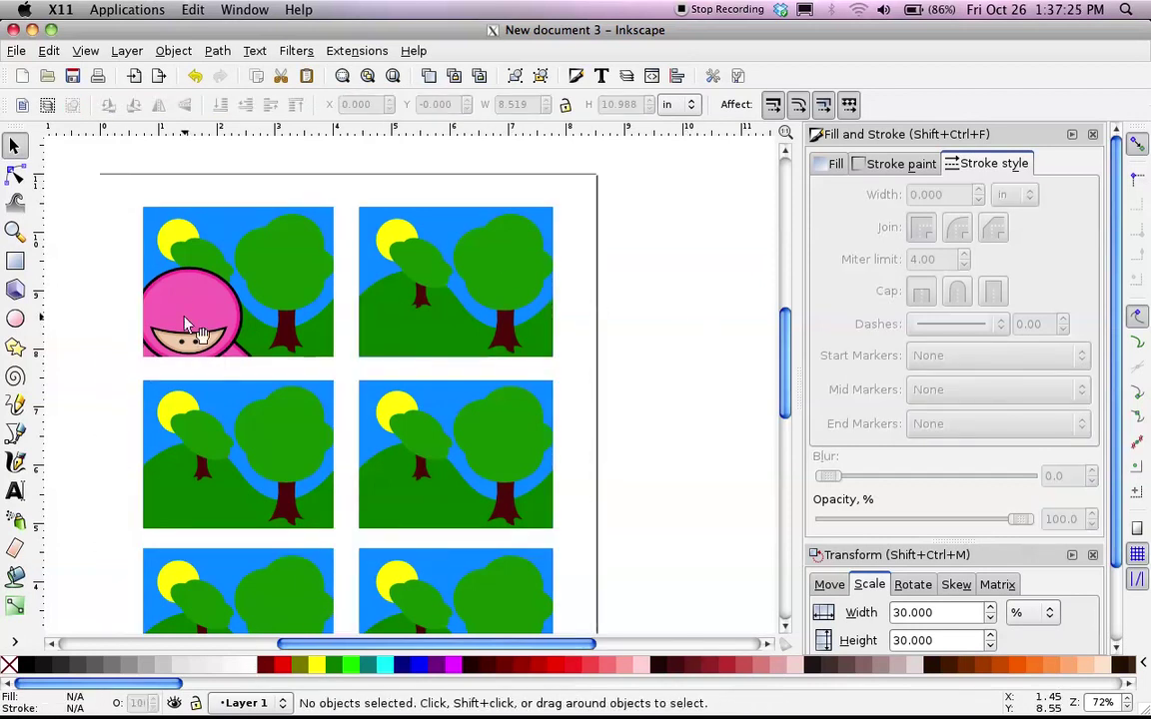
pyautogui.moveTo(196, 313); pyautogui.dragTo(174, 330)
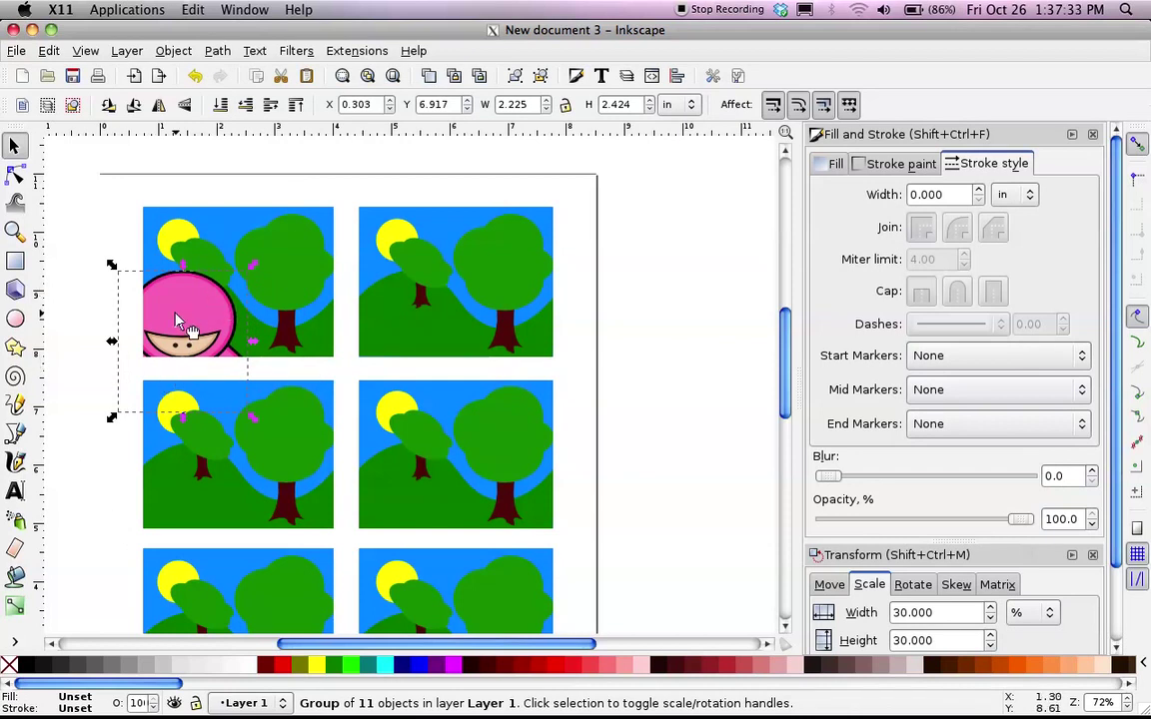
pyautogui.moveTo(158, 281); pyautogui.dragTo(198, 305)
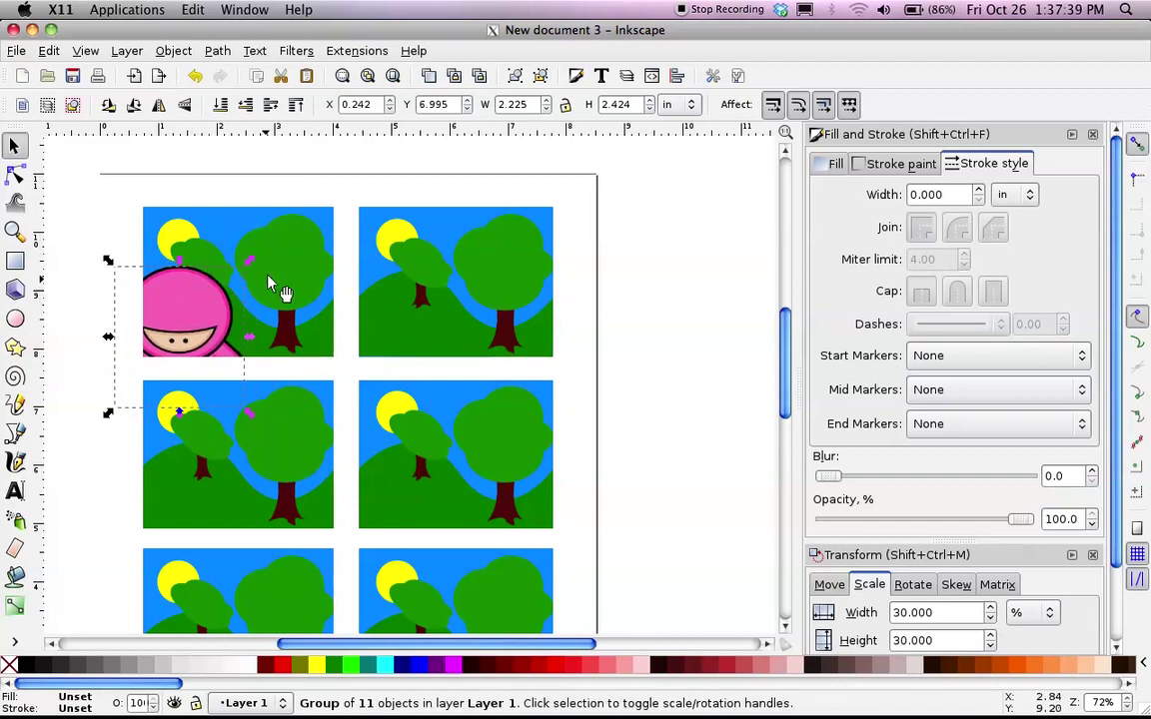
# - Draw an ellipse right of the page with a white fill and thick black outline
pyautogui.click(15, 320)
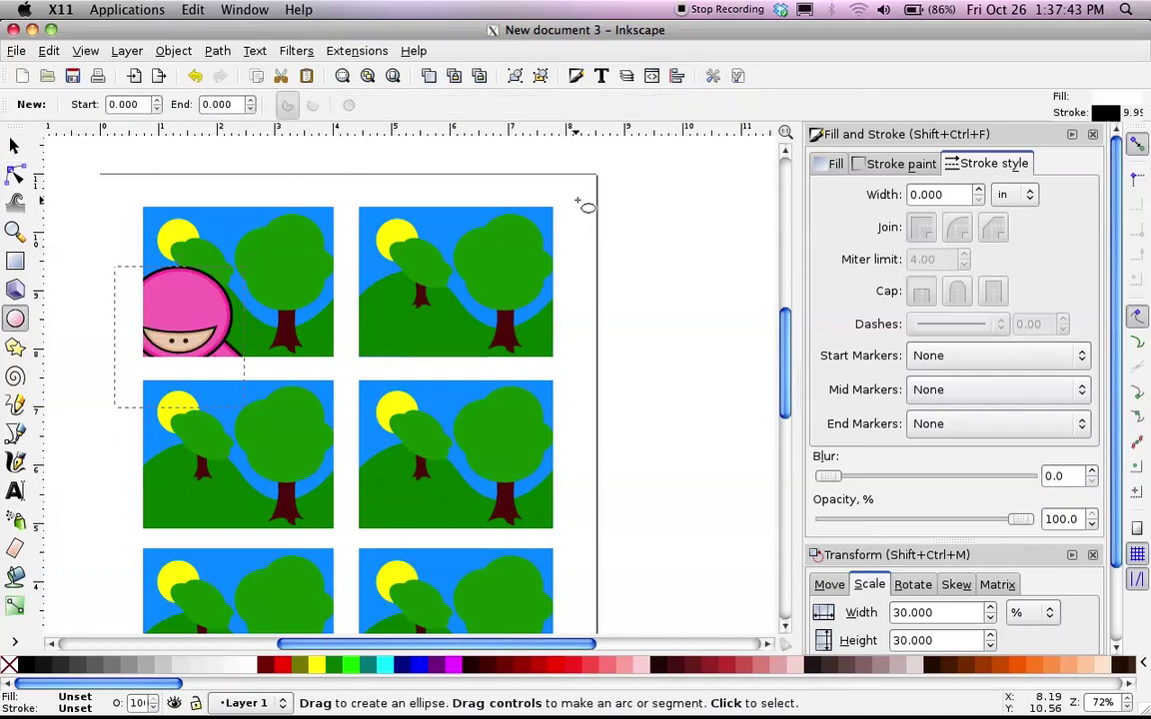
pyautogui.moveTo(625, 209)
pyautogui.mouseDown()
pyautogui.moveTo(762, 286)
pyautogui.moveTo(794, 318)
pyautogui.moveTo(789, 333)
pyautogui.moveTo(786, 325)
pyautogui.mouseUp()
pyautogui.hscroll(3, 520, 584)
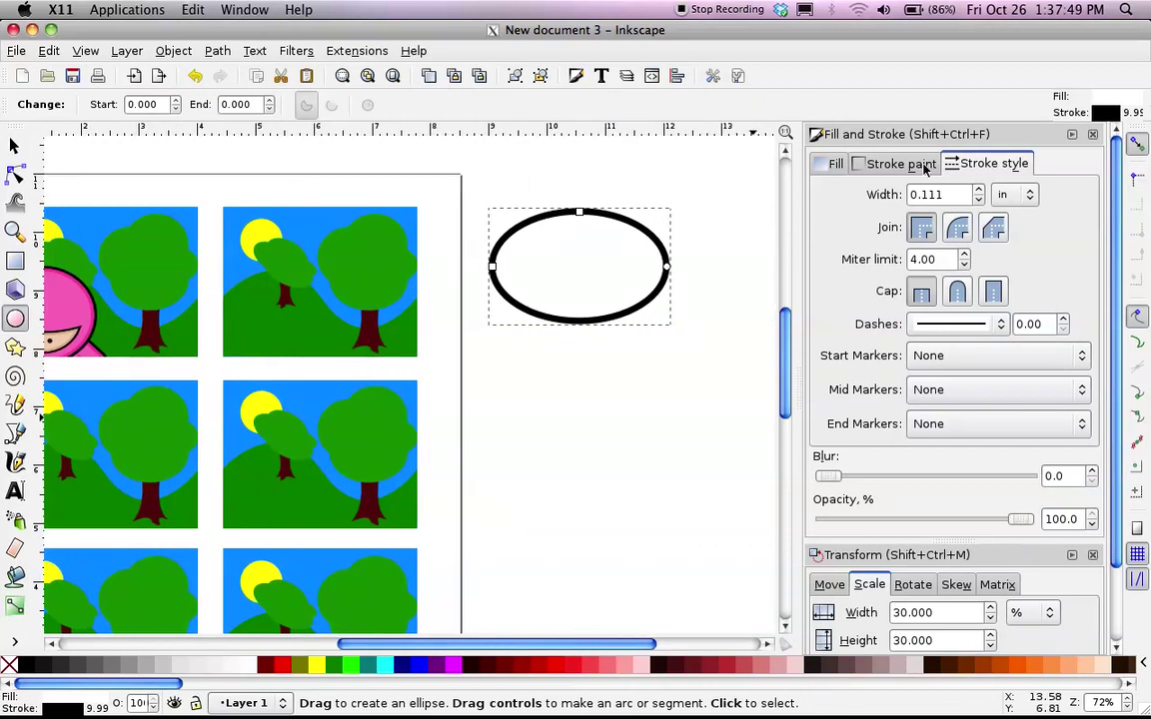
pyautogui.click(898, 166)
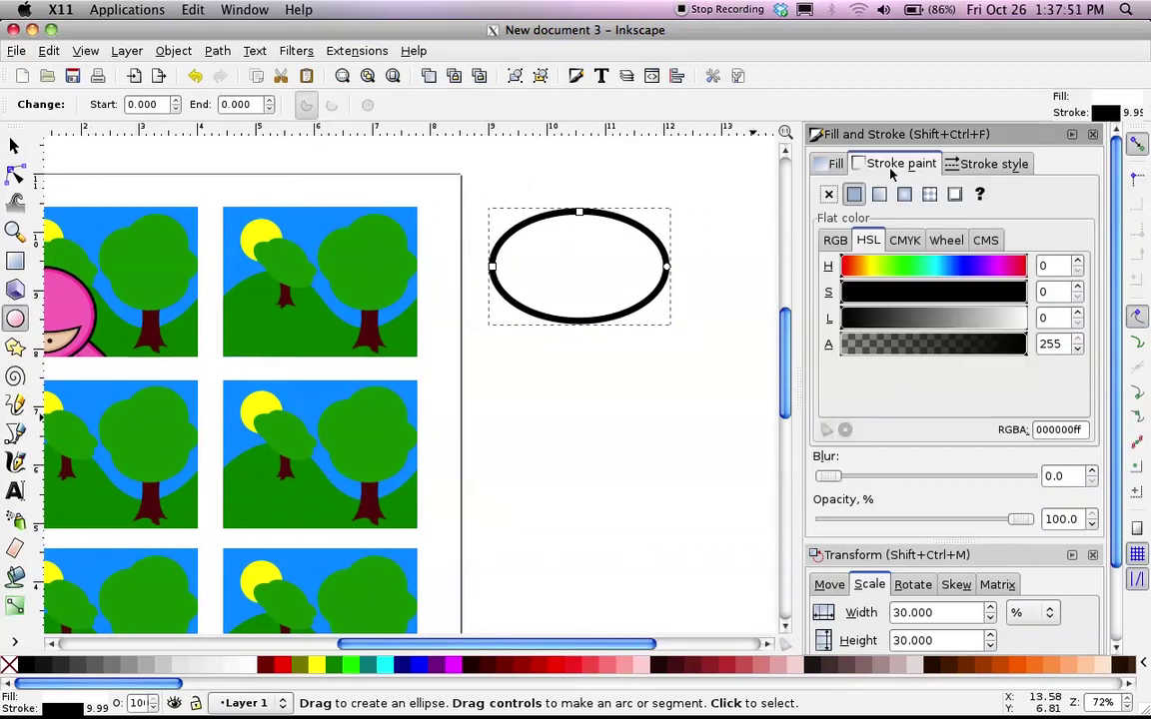
pyautogui.click(956, 165)
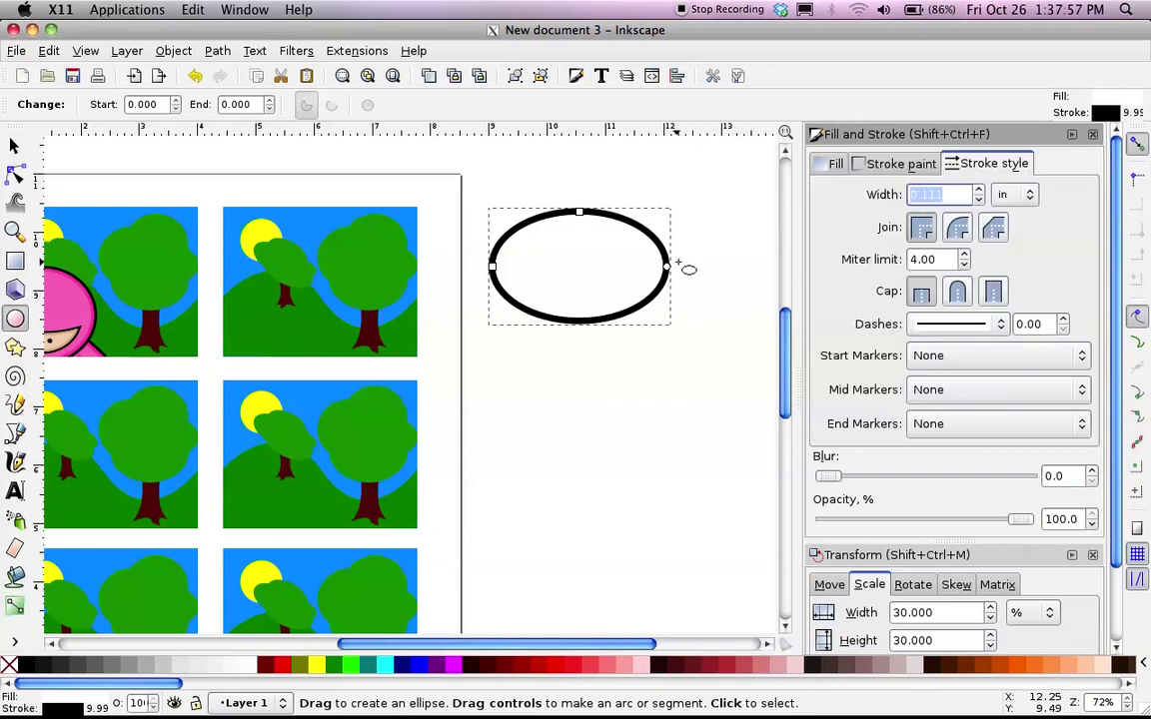
pyautogui.click(833, 165)
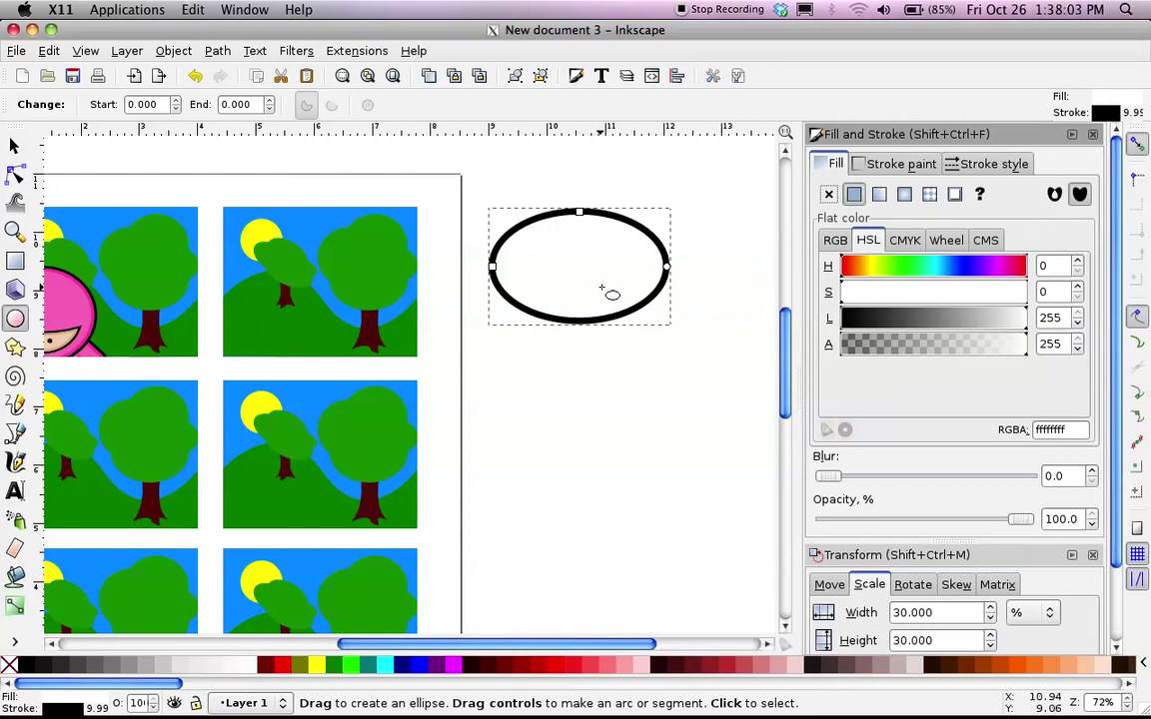
# - Move the oval just beside the page's upper right edge, at X 9.543
pyautogui.click(14, 145)
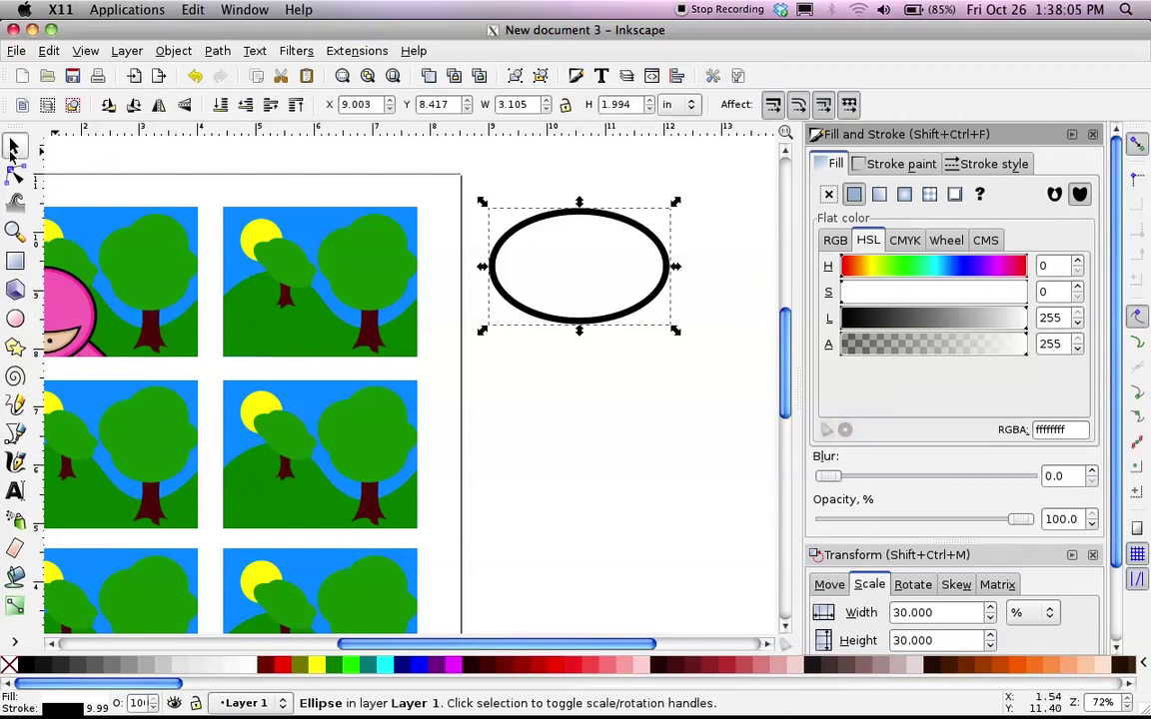
pyautogui.moveTo(564, 259); pyautogui.dragTo(643, 226)
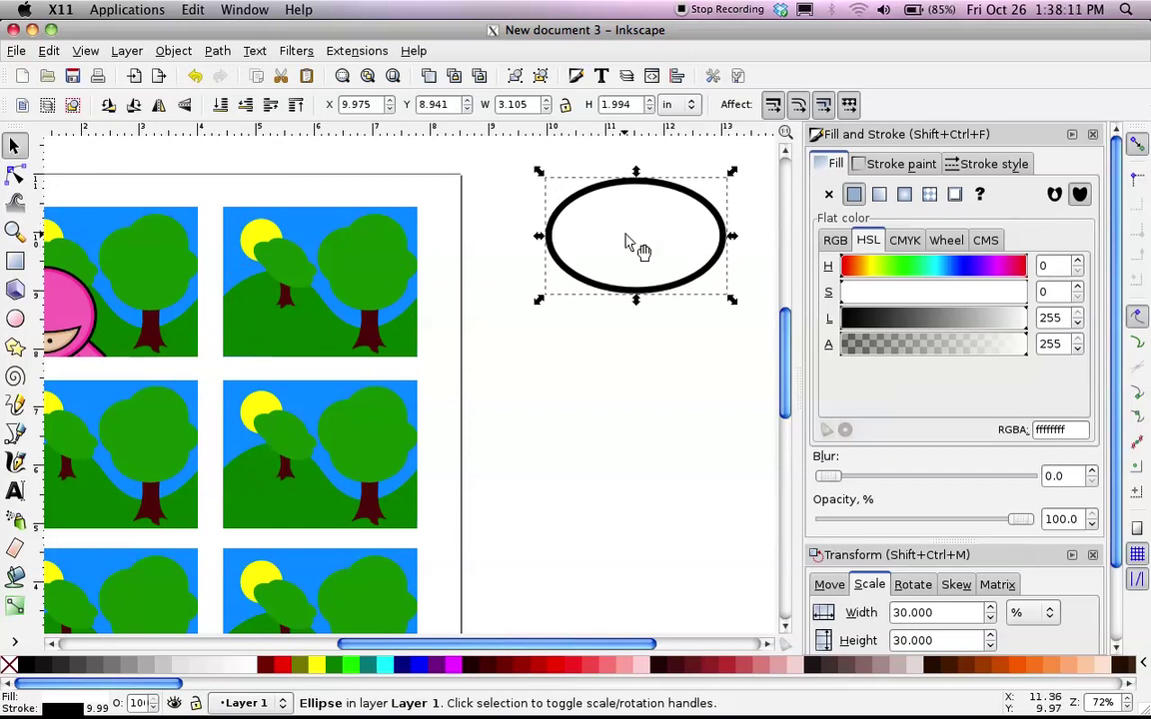
pyautogui.moveTo(617, 244); pyautogui.dragTo(607, 246)
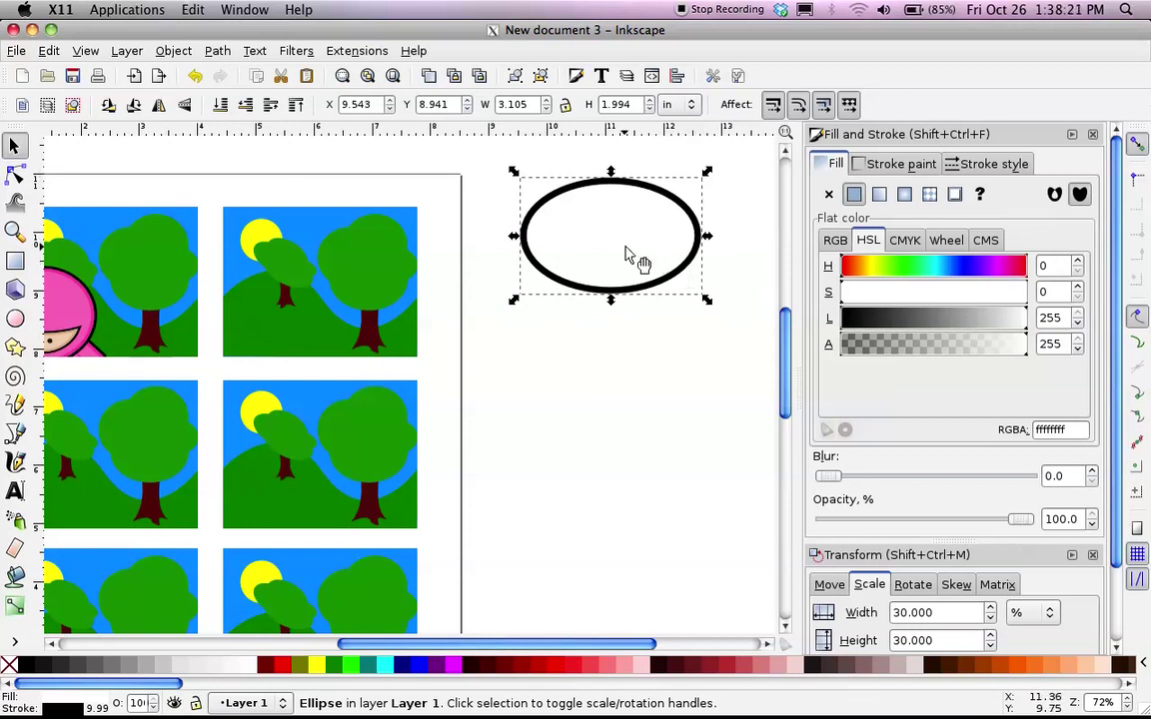
# - Convert the oval to a path with Object to Path and select its top node for editing
pyautogui.click(219, 51)
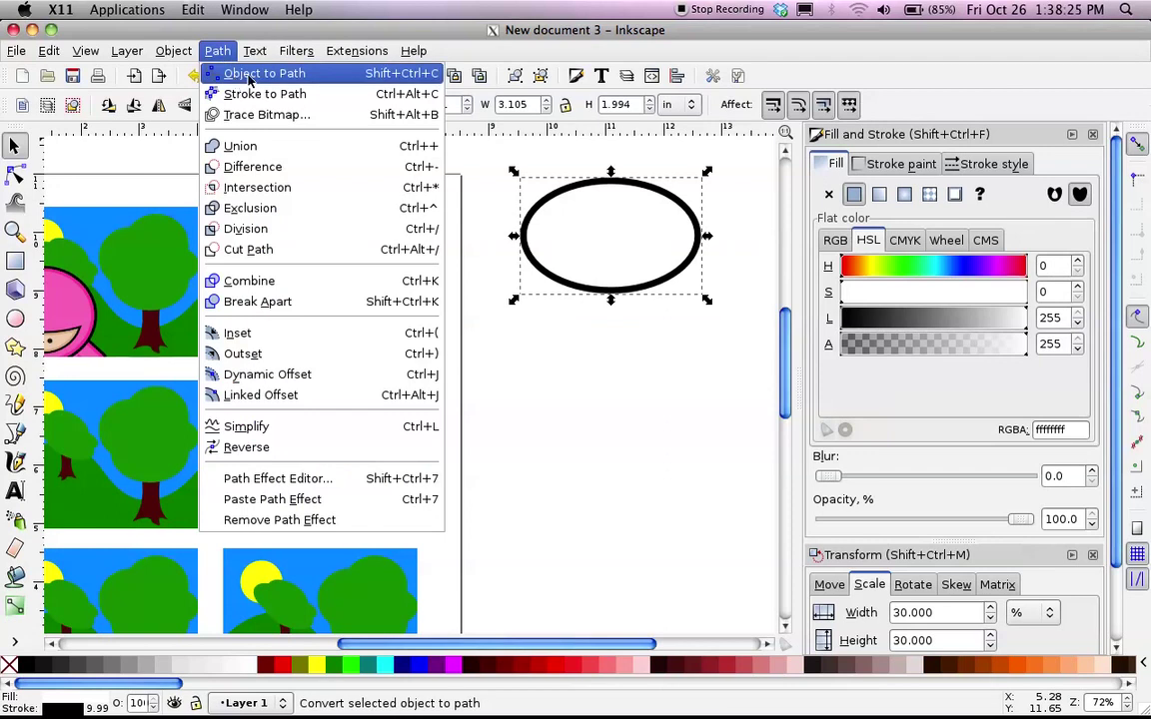
pyautogui.click(301, 76)
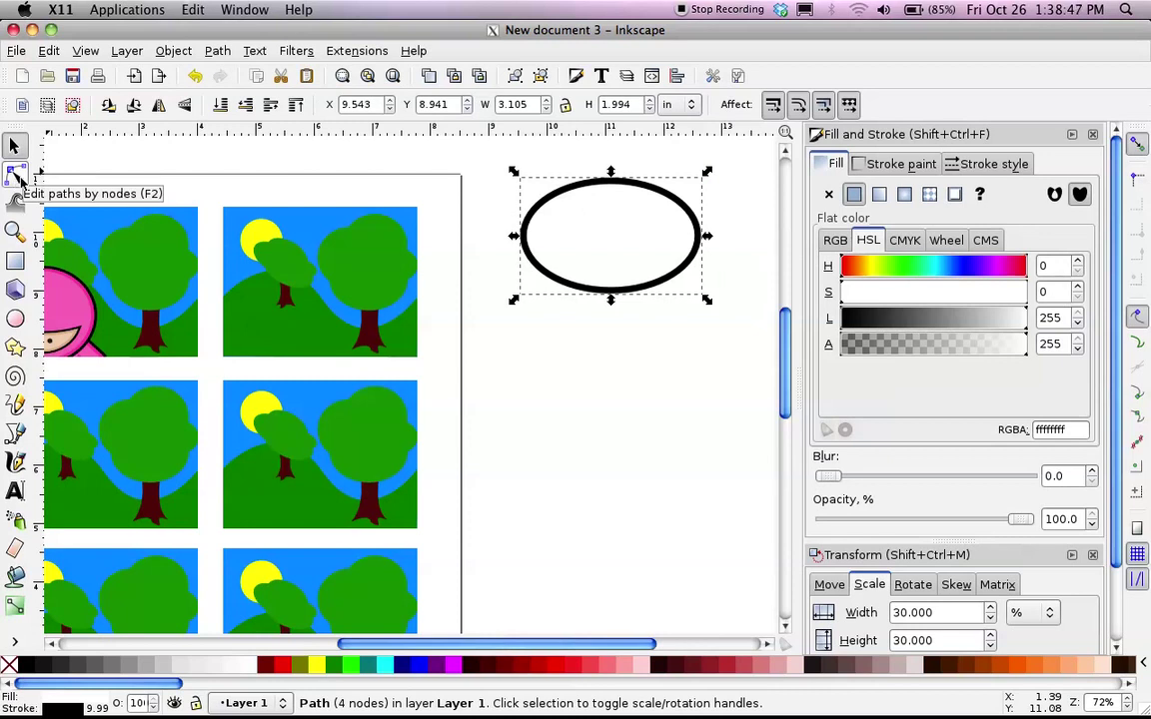
pyautogui.click(15, 176)
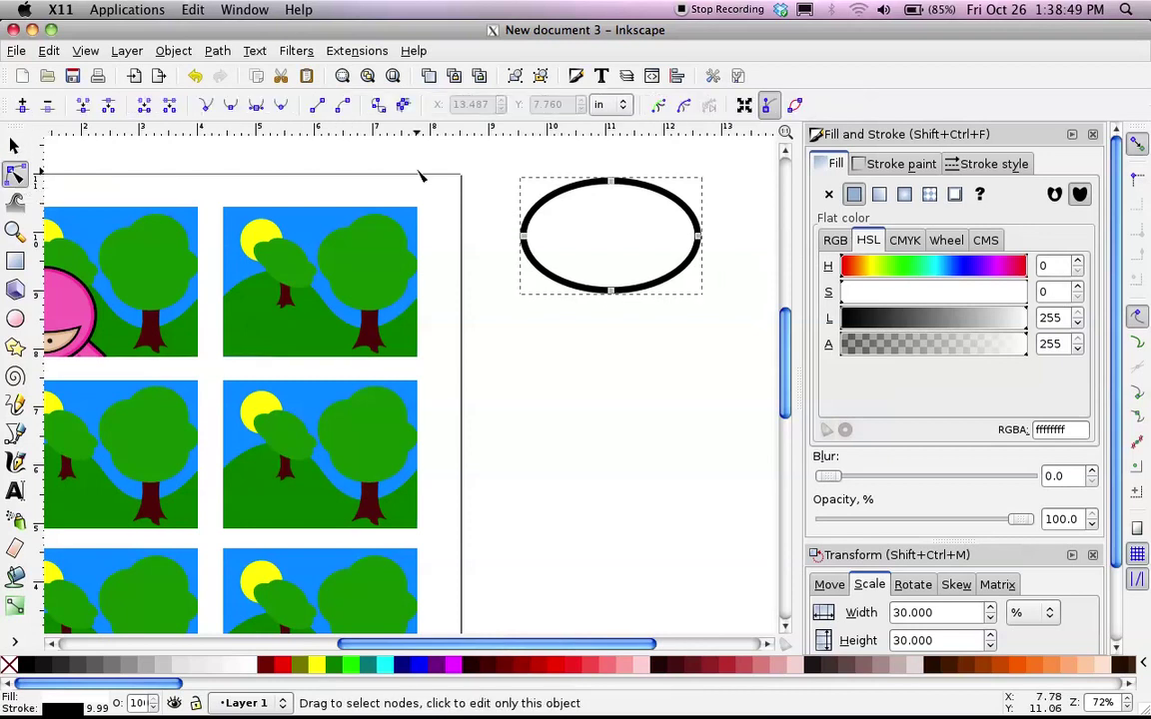
pyautogui.click(612, 183)
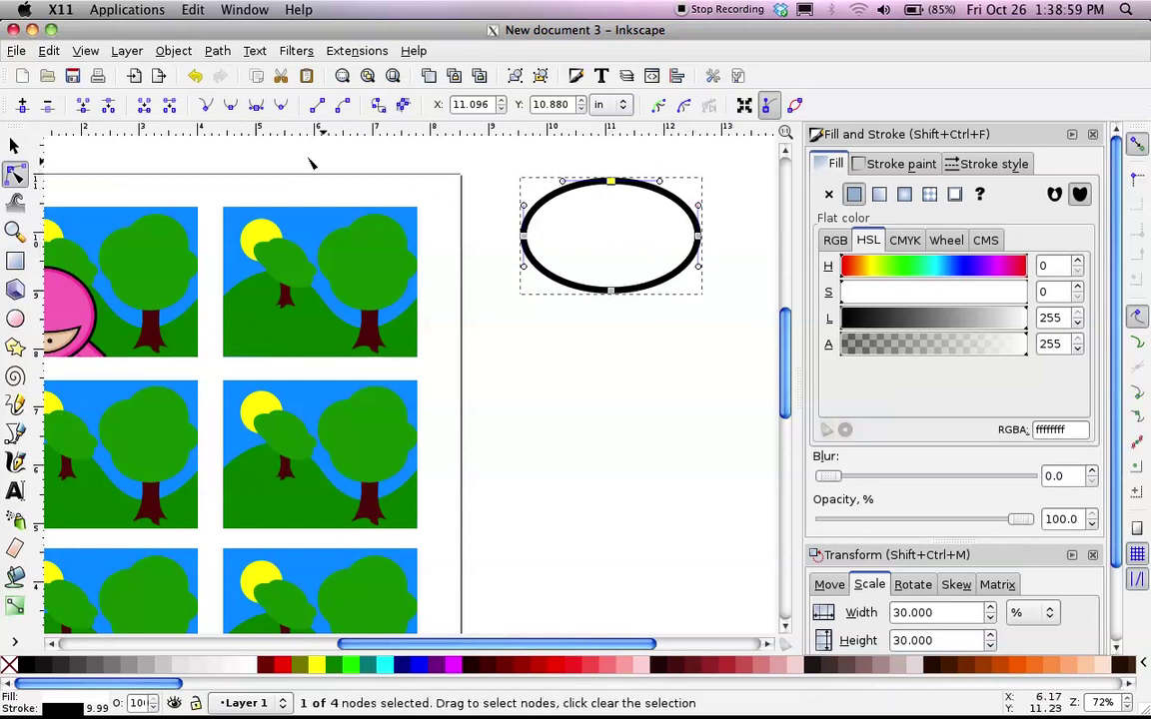
# - Select the oval's lower-right segment and insert extra nodes on it twice
pyautogui.click(677, 347)
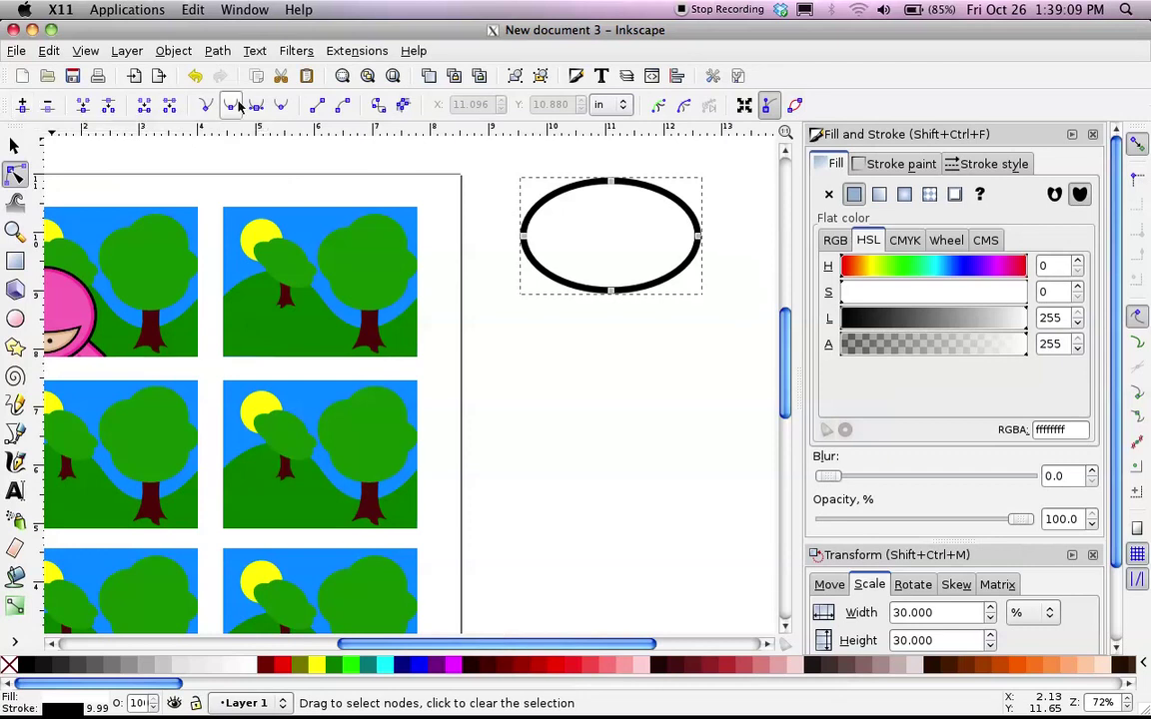
pyautogui.click(652, 300)
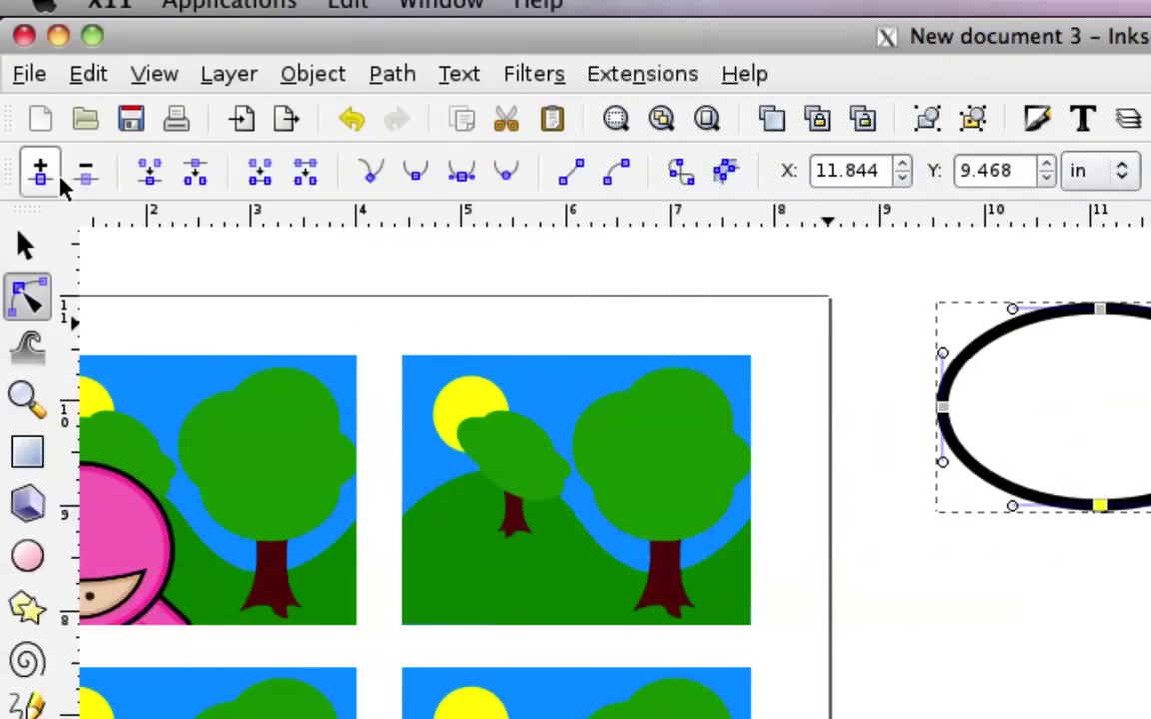
pyautogui.click(42, 174)
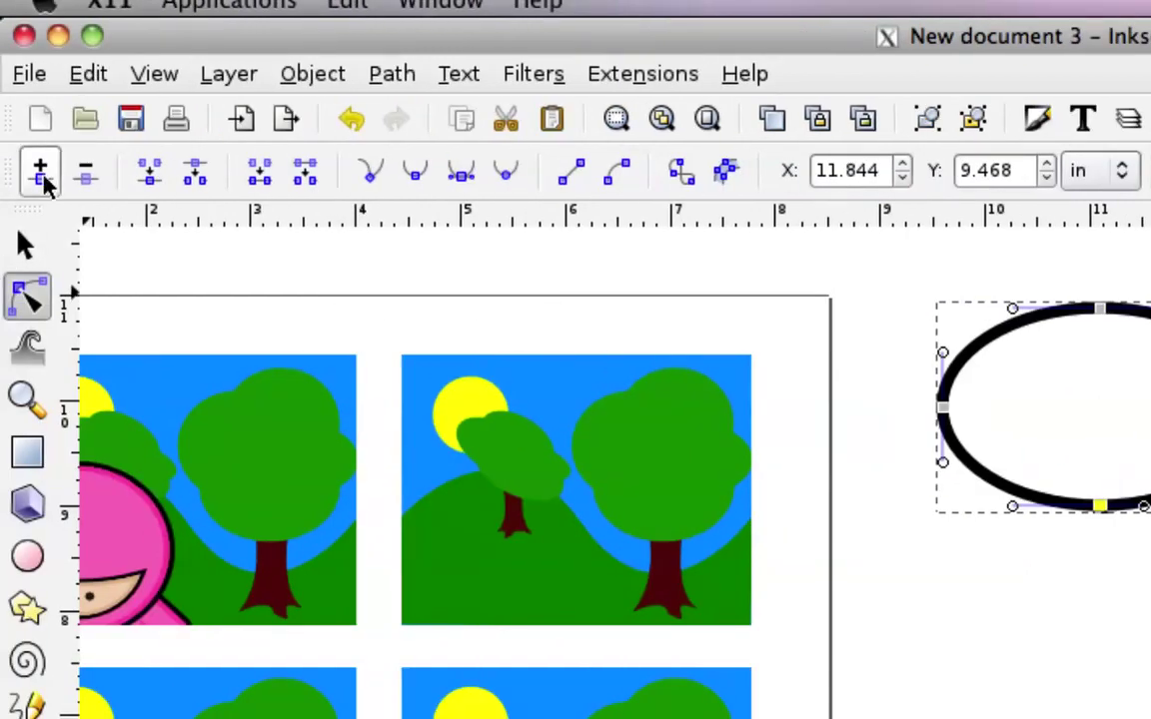
pyautogui.click(42, 175)
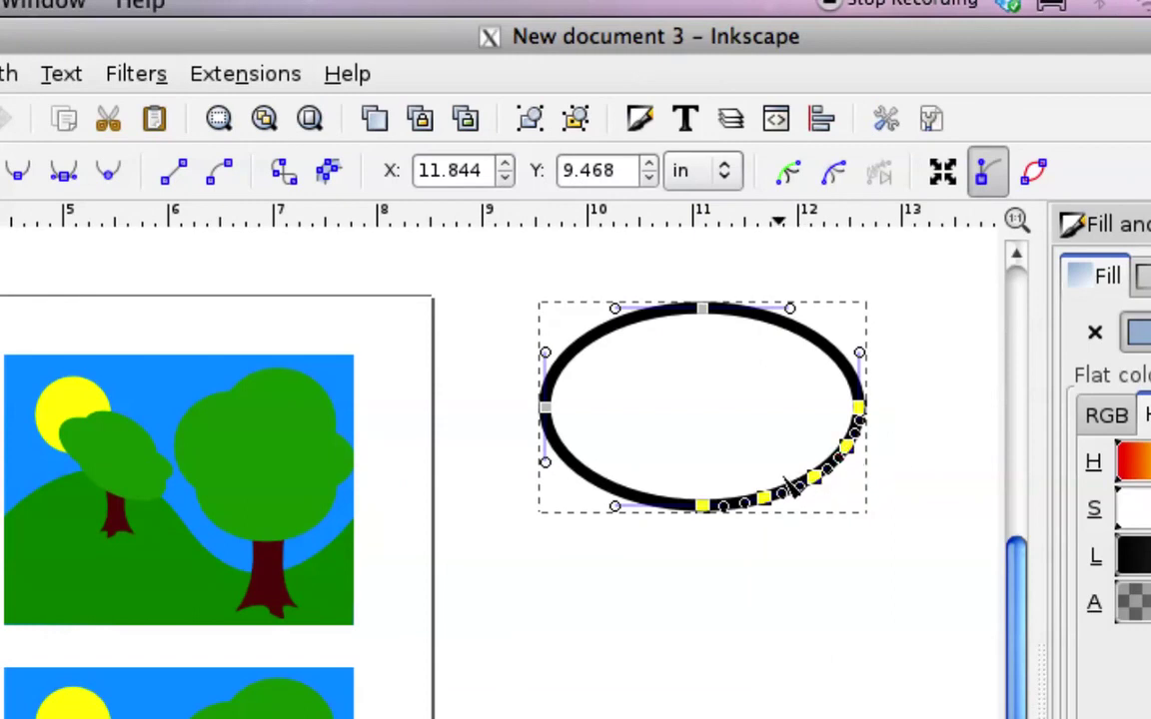
# - Drag one of the new nodes down-right to pull out the bubble's pointed tail
pyautogui.click(796, 582)
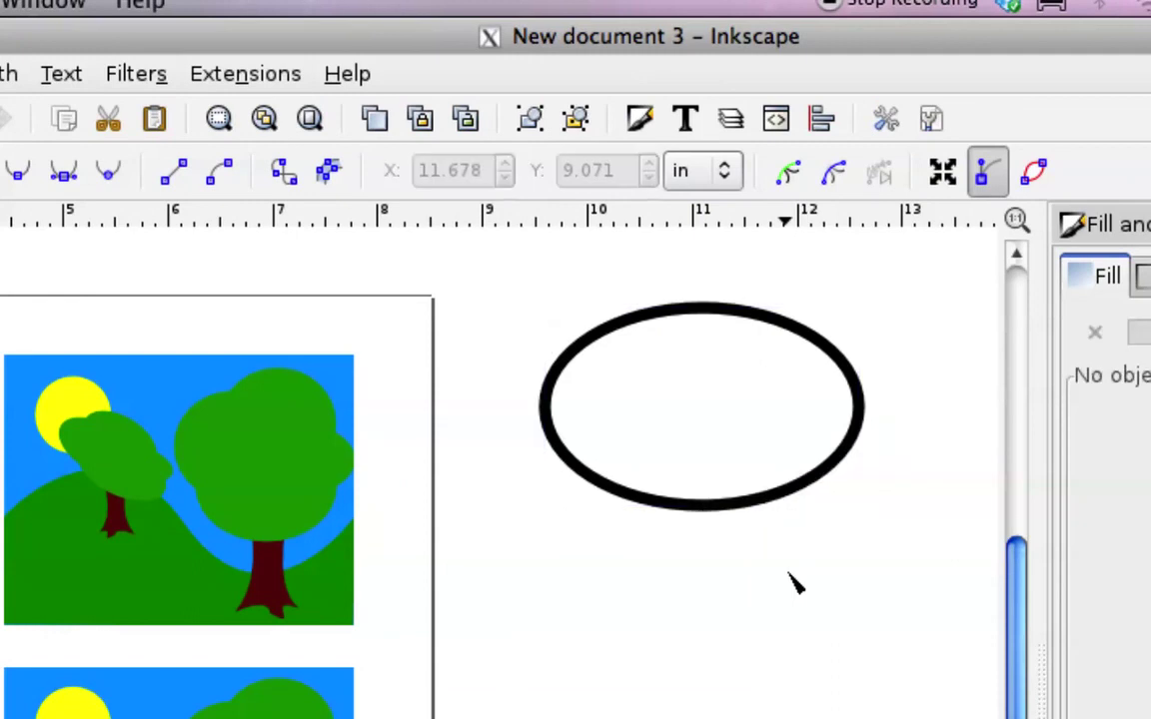
pyautogui.click(808, 455)
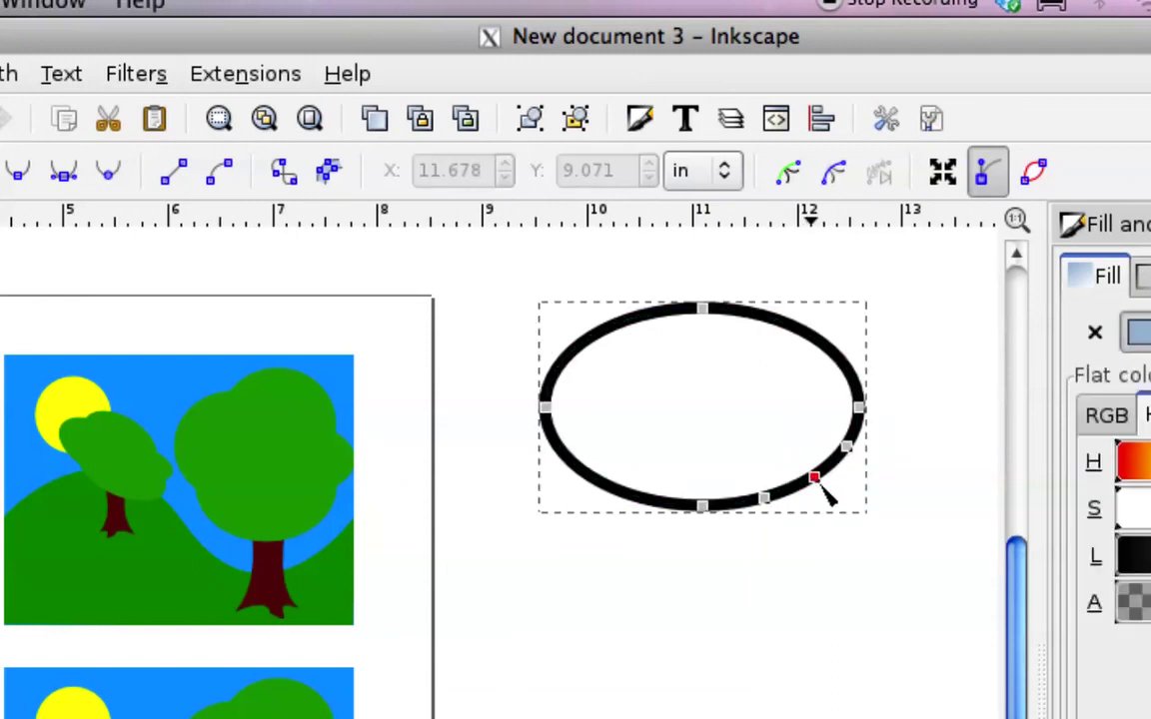
pyautogui.moveTo(822, 489); pyautogui.dragTo(861, 539)
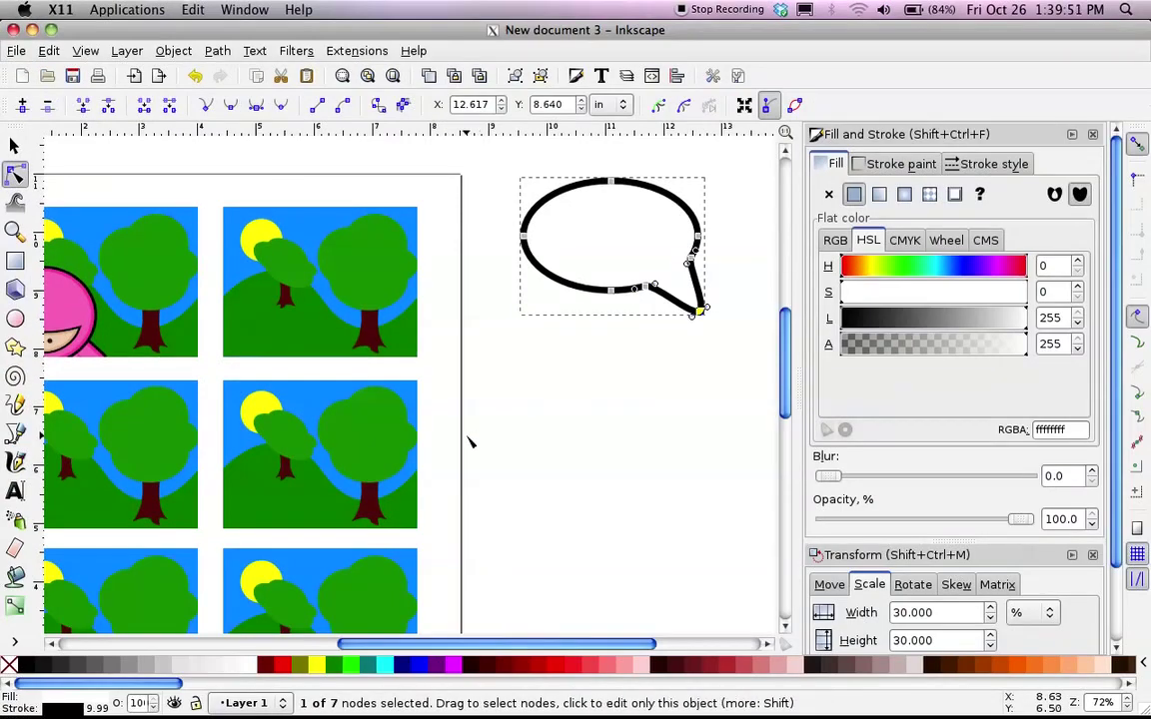
# - Flip the speech bubble horizontally and place it over the top-left panel above the pink ninja
pyautogui.hscroll(-2, 475, 439)
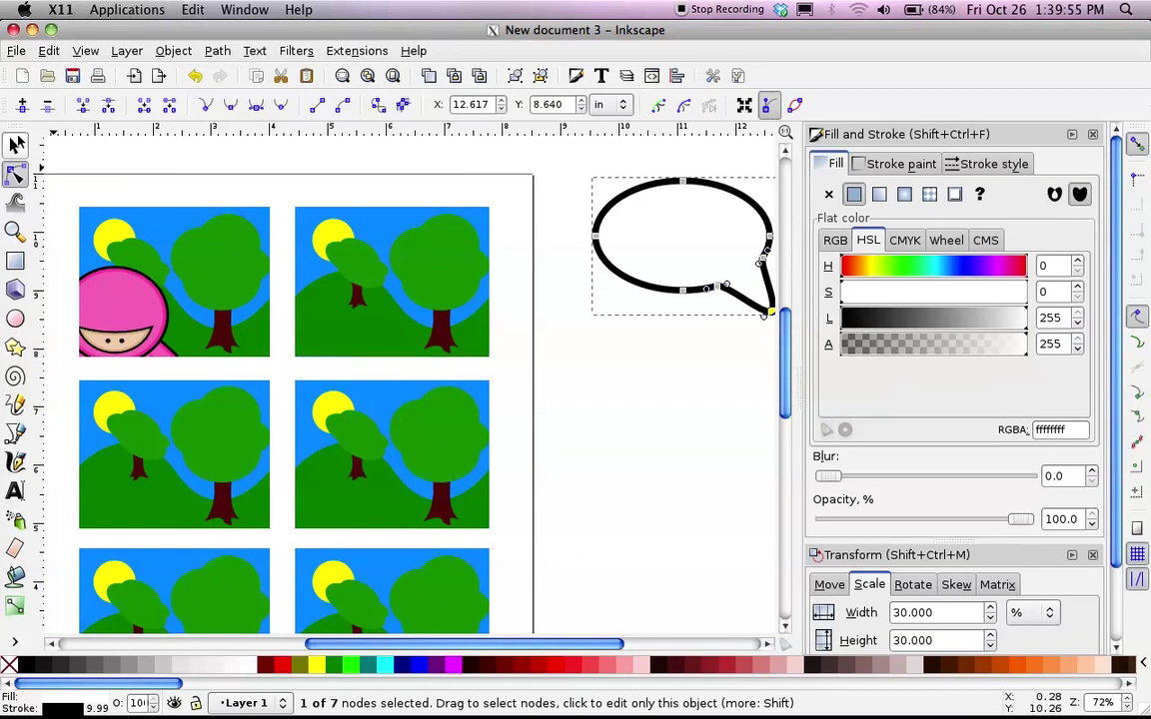
pyautogui.click(14, 146)
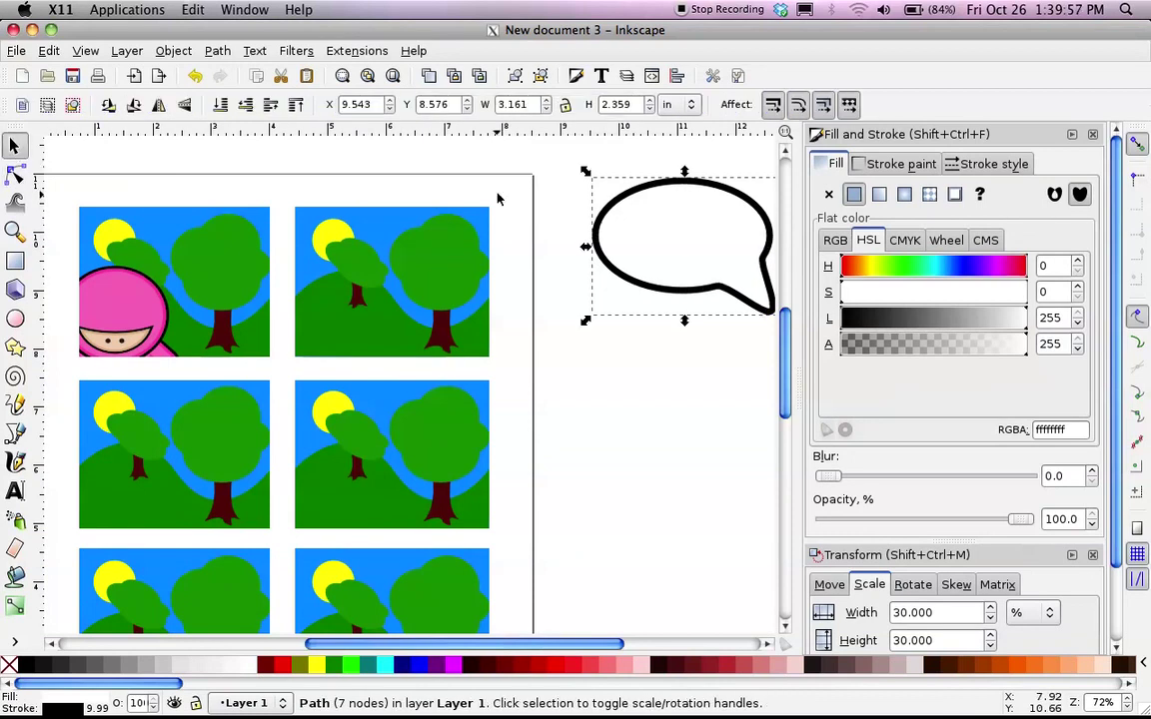
pyautogui.moveTo(649, 232); pyautogui.dragTo(257, 249)
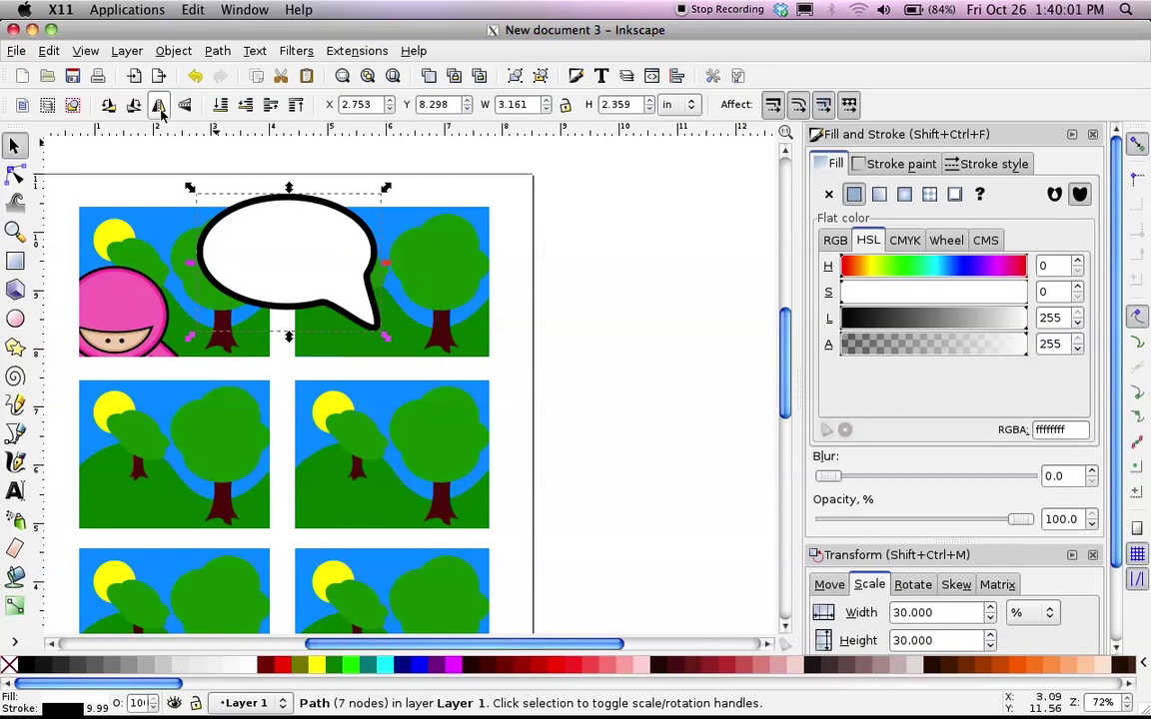
pyautogui.click(157, 105)
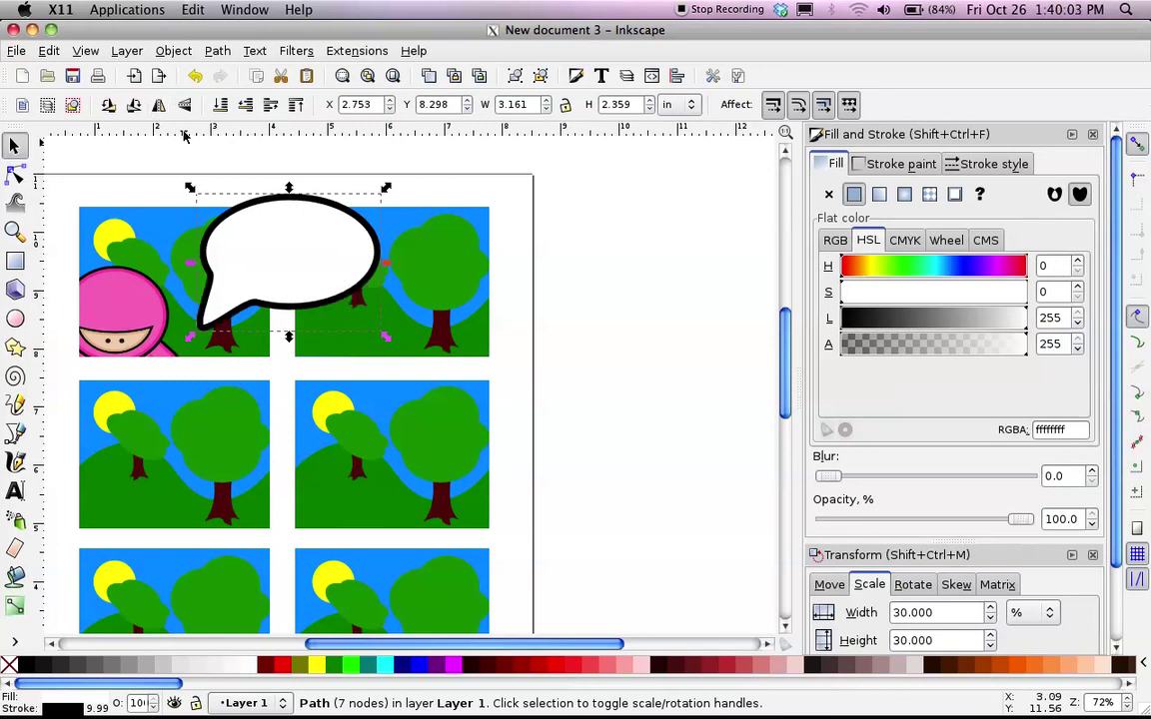
pyautogui.moveTo(292, 259); pyautogui.dragTo(218, 249)
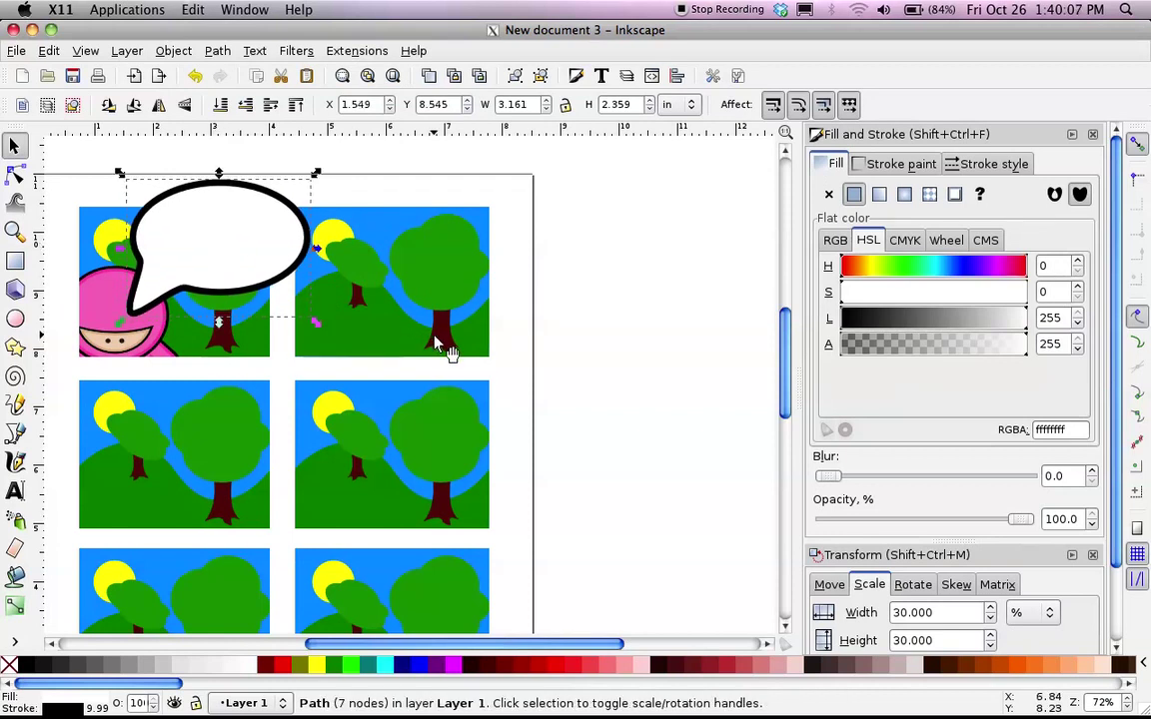
pyautogui.click(15, 490)
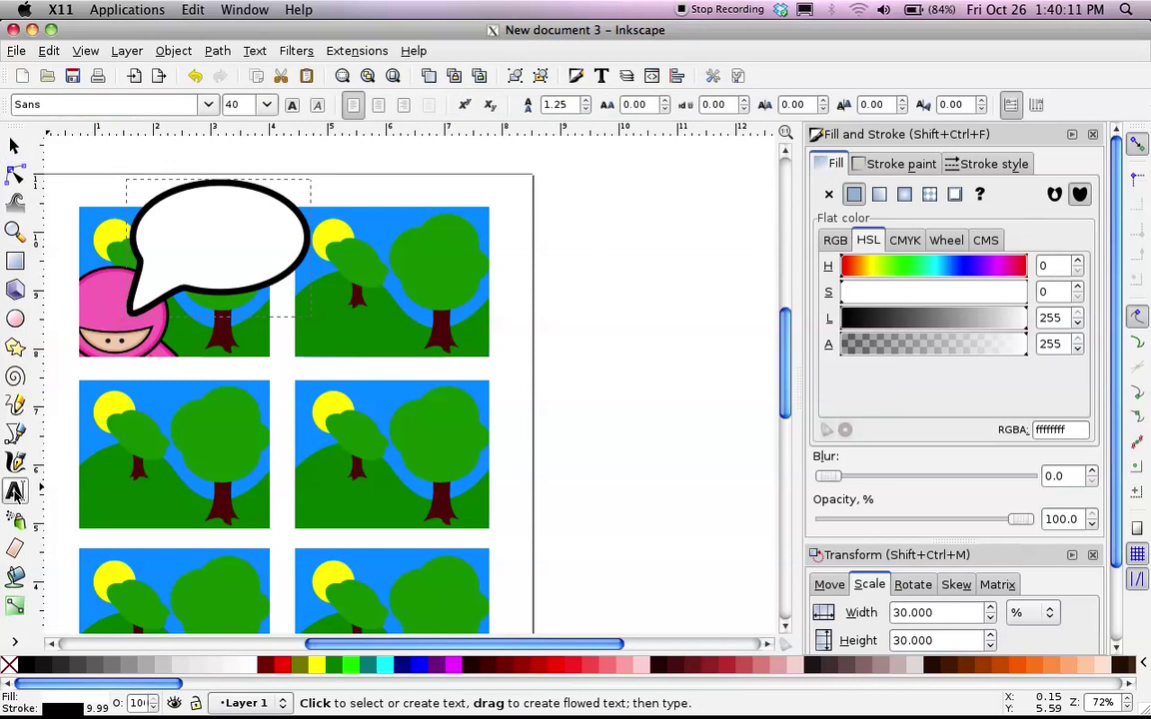
# - Zoom in, draw a text frame inside the speech bubble and type 'Sample text'
pyautogui.keyDown('ctrl'); pyautogui.scroll(2, 165, 264); pyautogui.keyUp('ctrl')
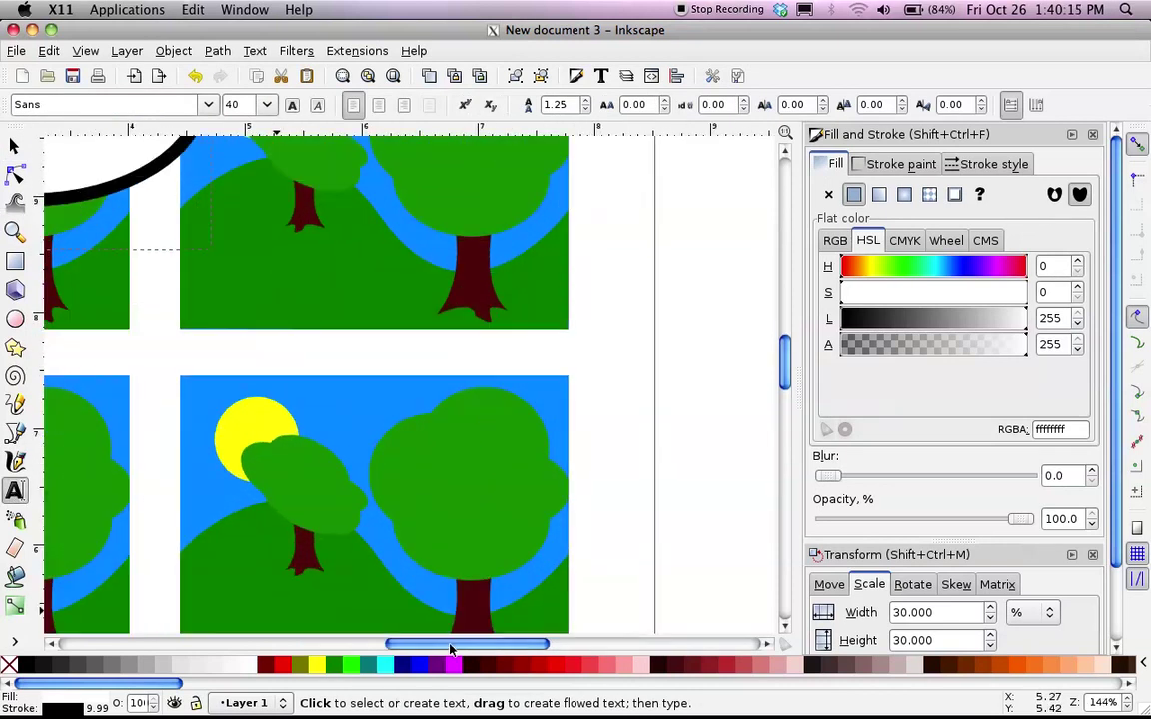
pyautogui.moveTo(450, 650); pyautogui.dragTo(368, 649)
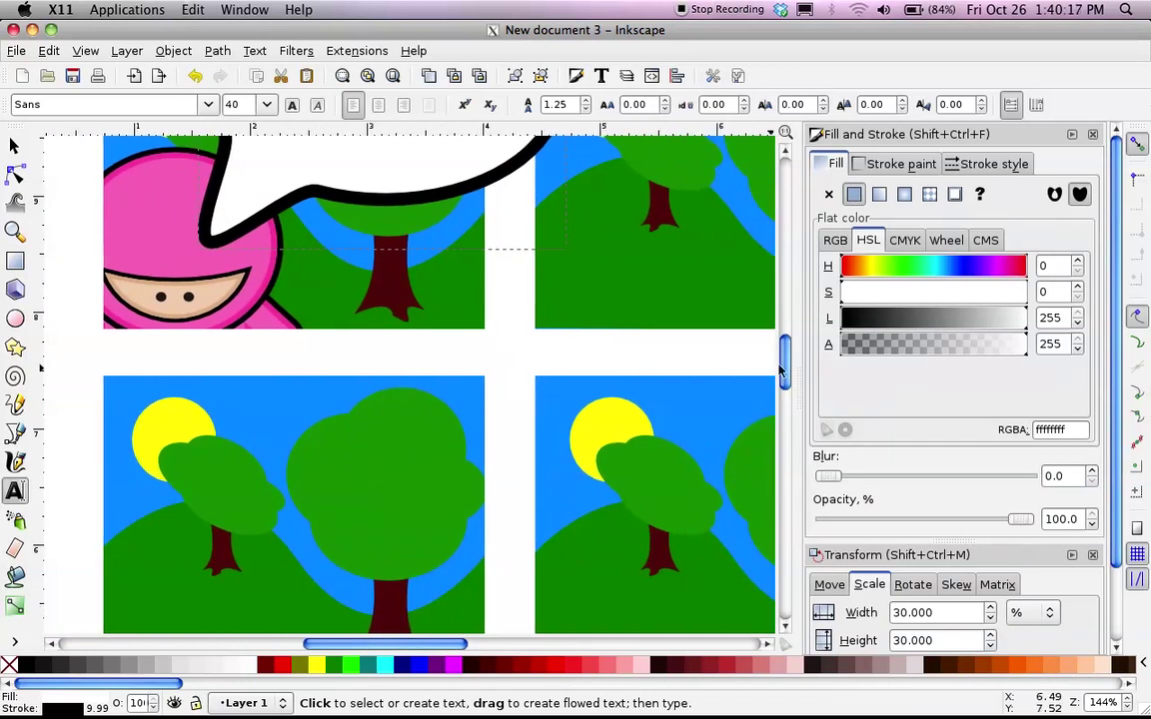
pyautogui.moveTo(788, 372); pyautogui.dragTo(784, 346)
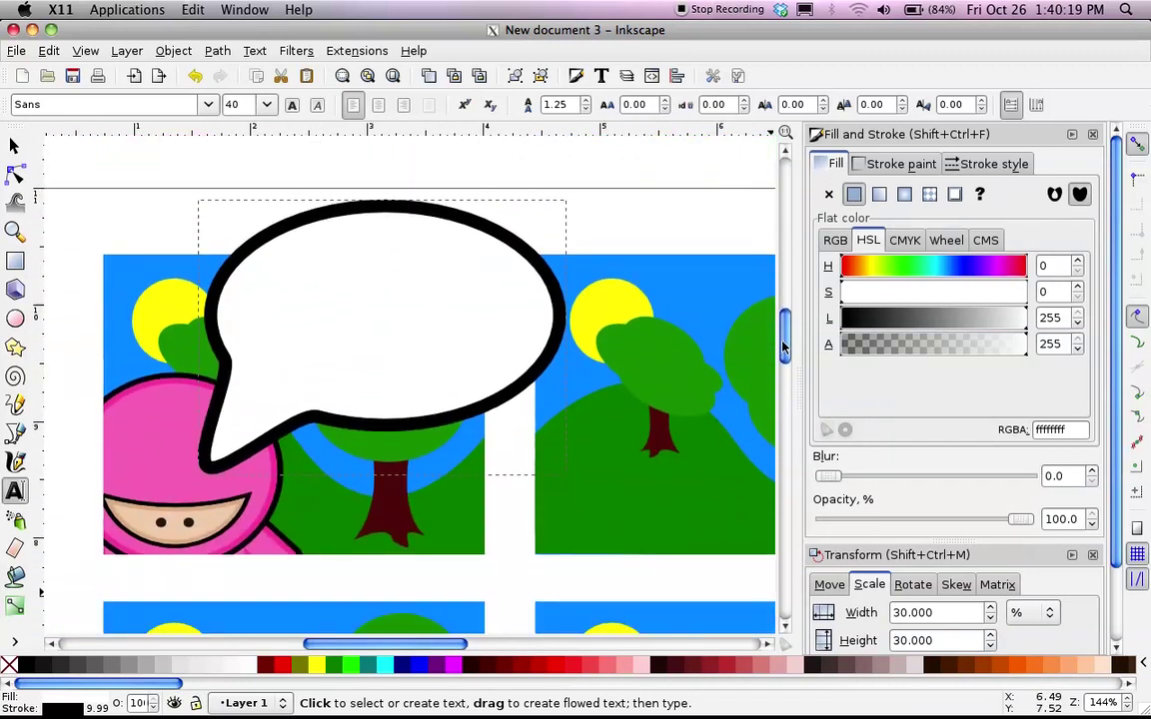
pyautogui.click(85, 50)
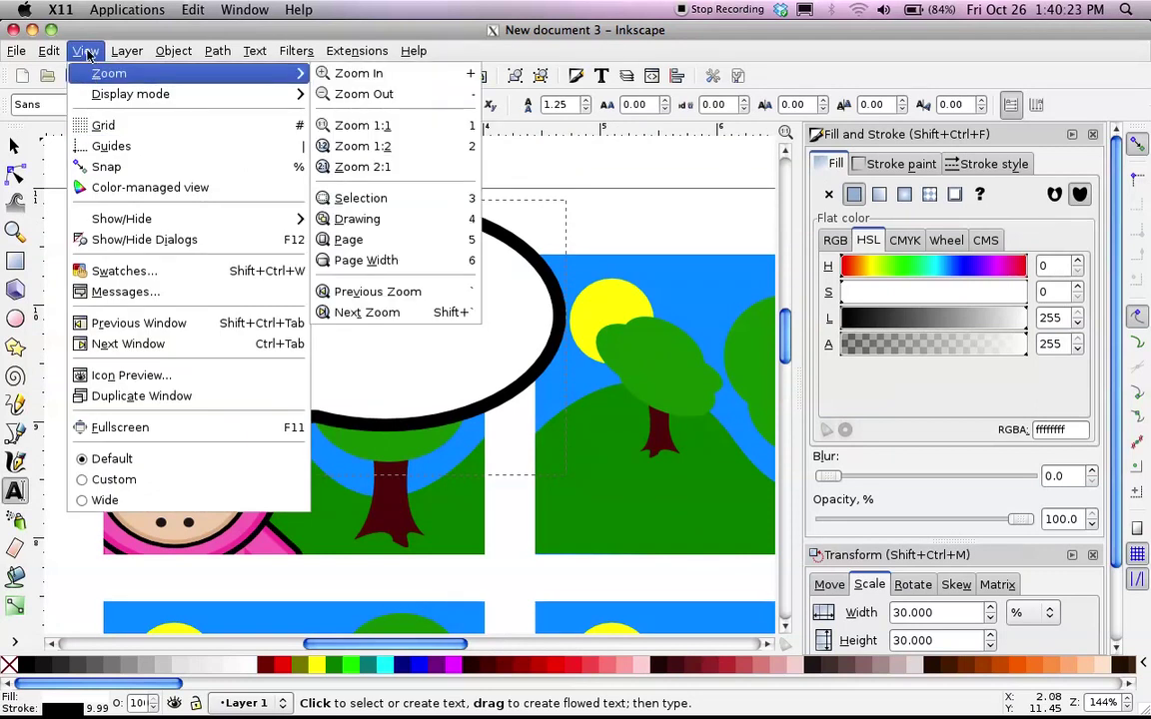
pyautogui.click(85, 49)
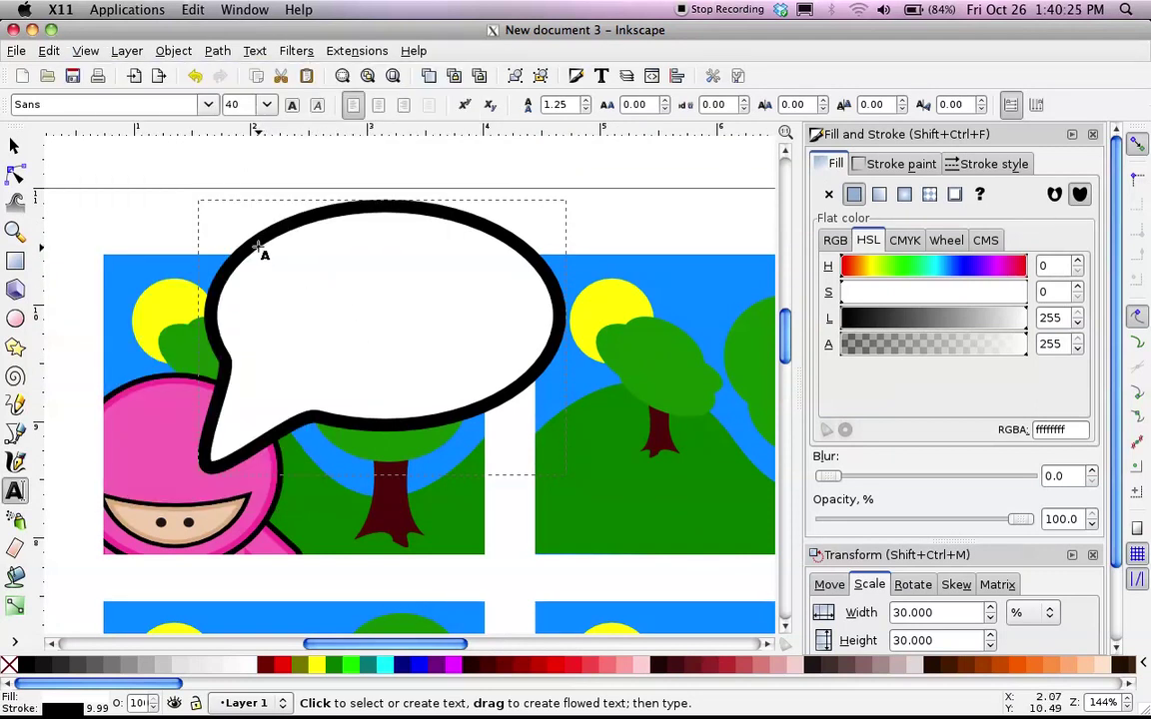
pyautogui.moveTo(252, 241); pyautogui.dragTo(535, 401)
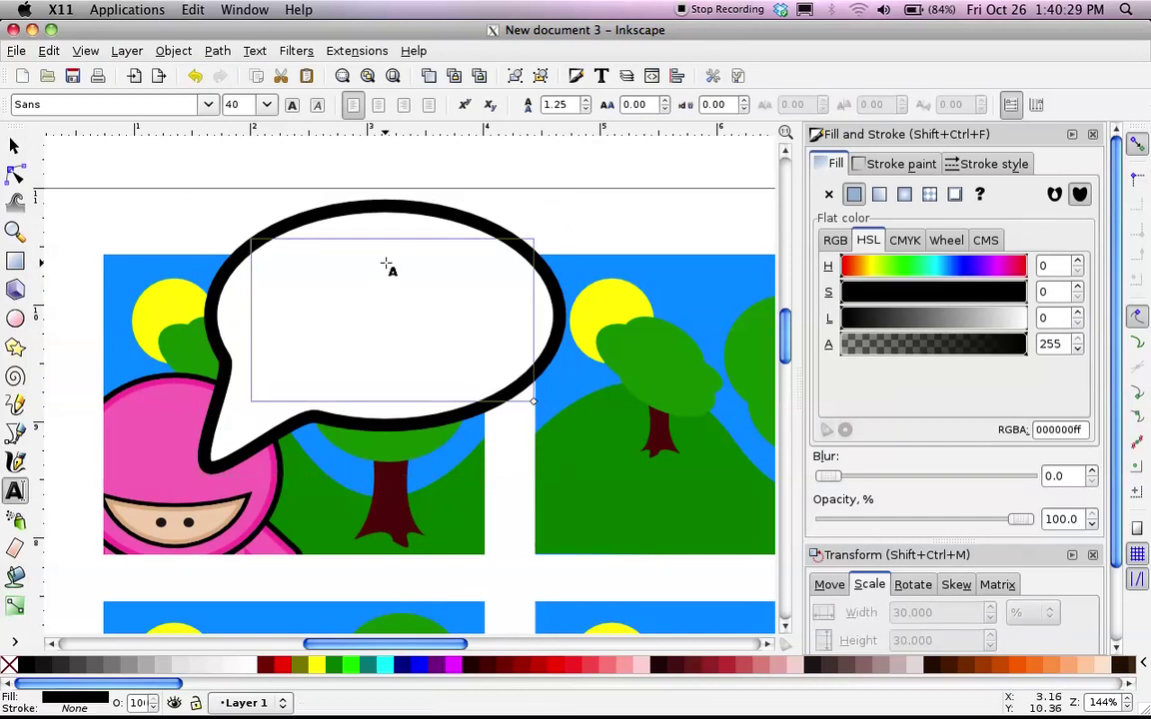
pyautogui.write('Sam')
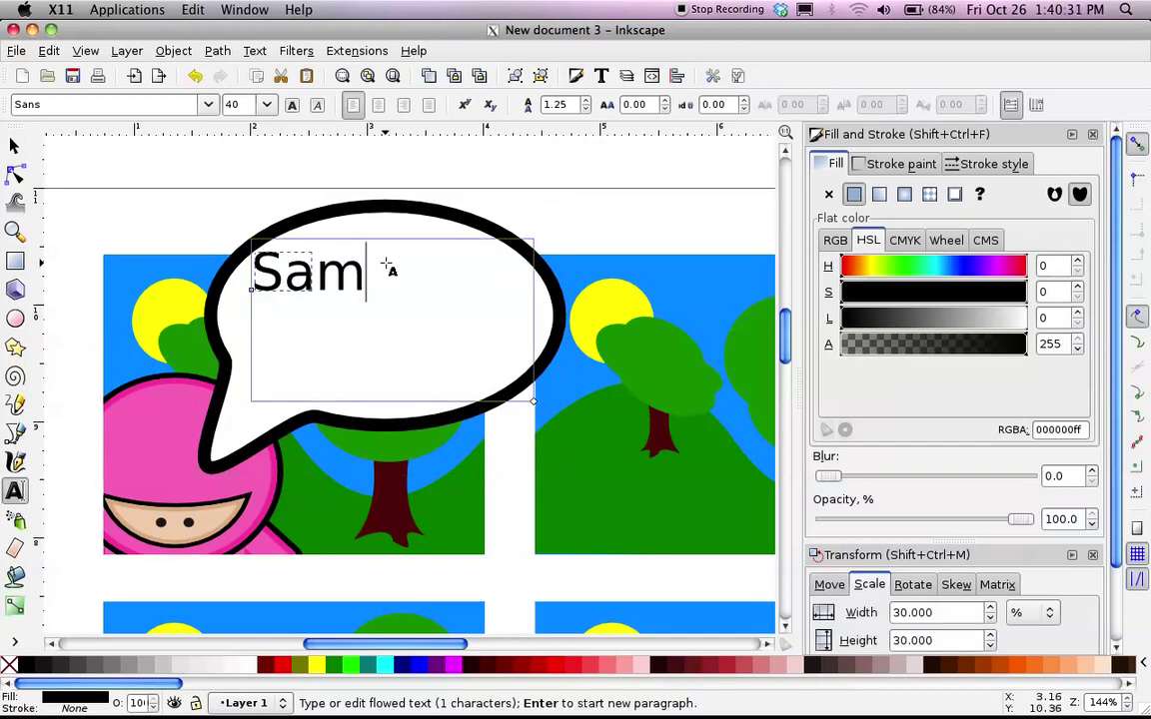
pyautogui.write('ple text!')
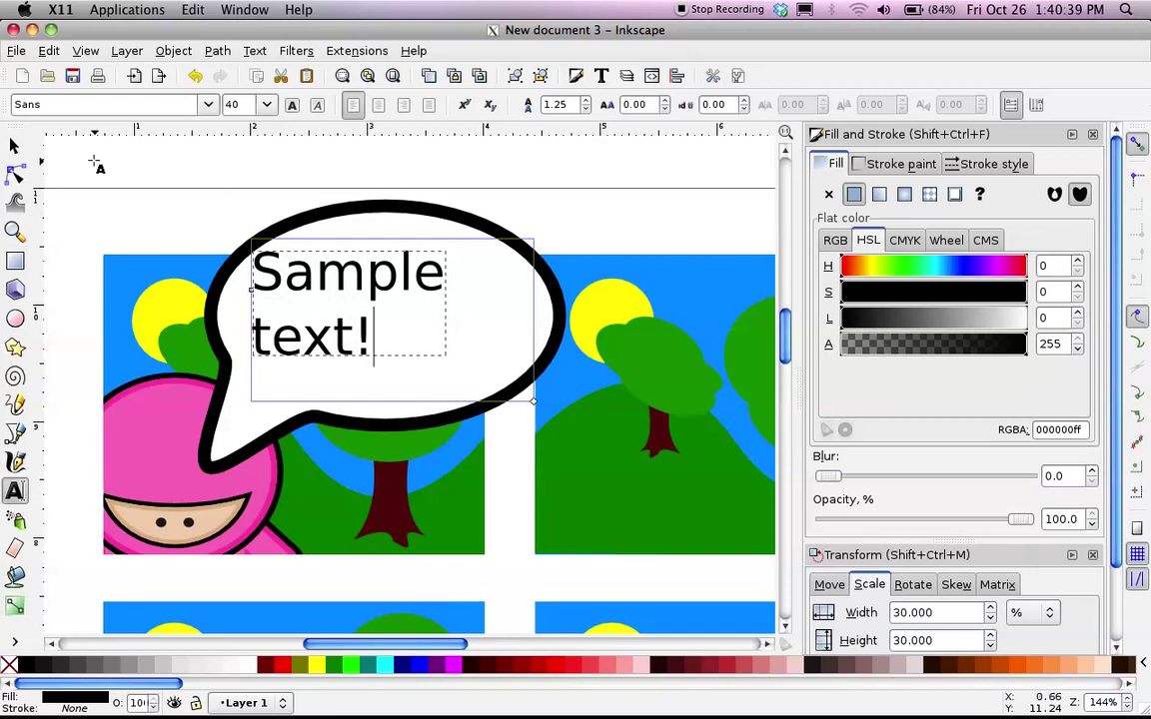
# - Set the bubble text's font size to 48 so it wraps onto two lines
pyautogui.click(267, 105)
pyautogui.click(236, 470)
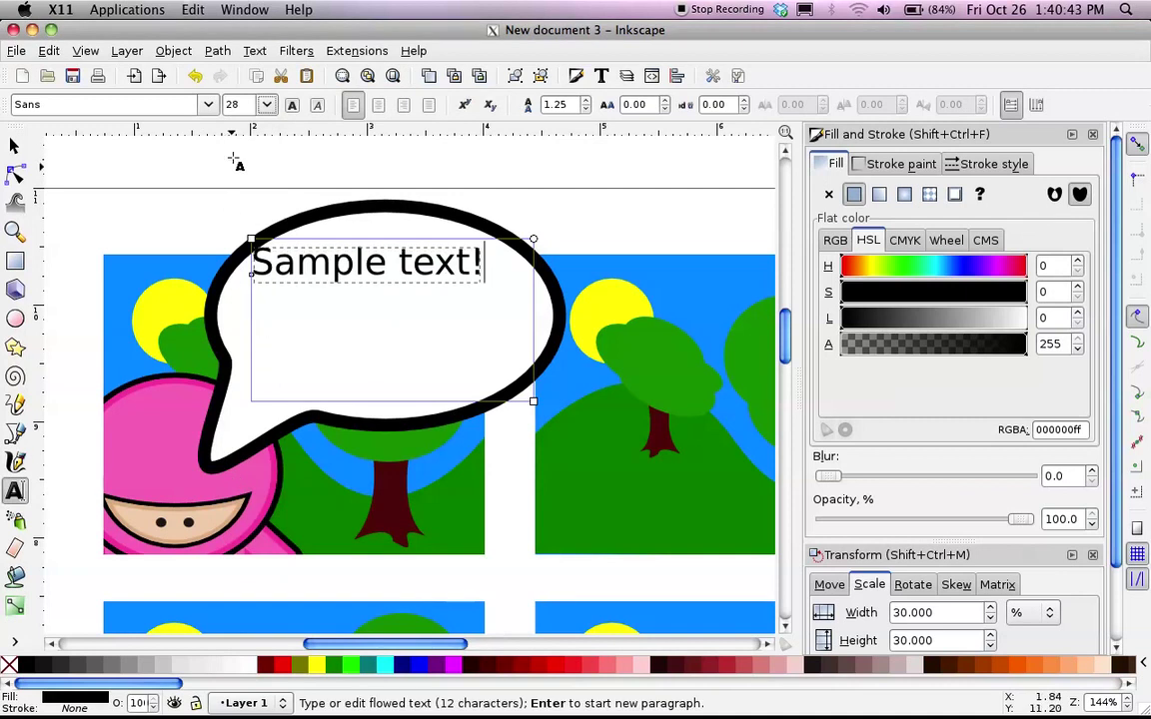
pyautogui.click(265, 108)
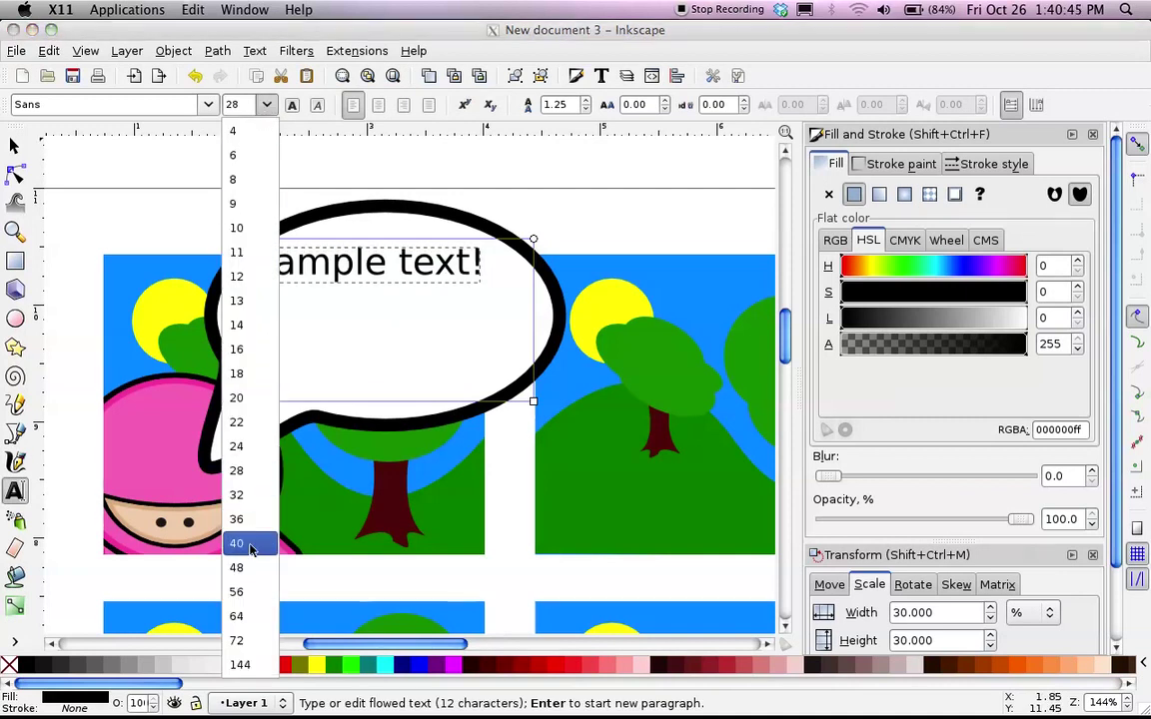
pyautogui.click(249, 620)
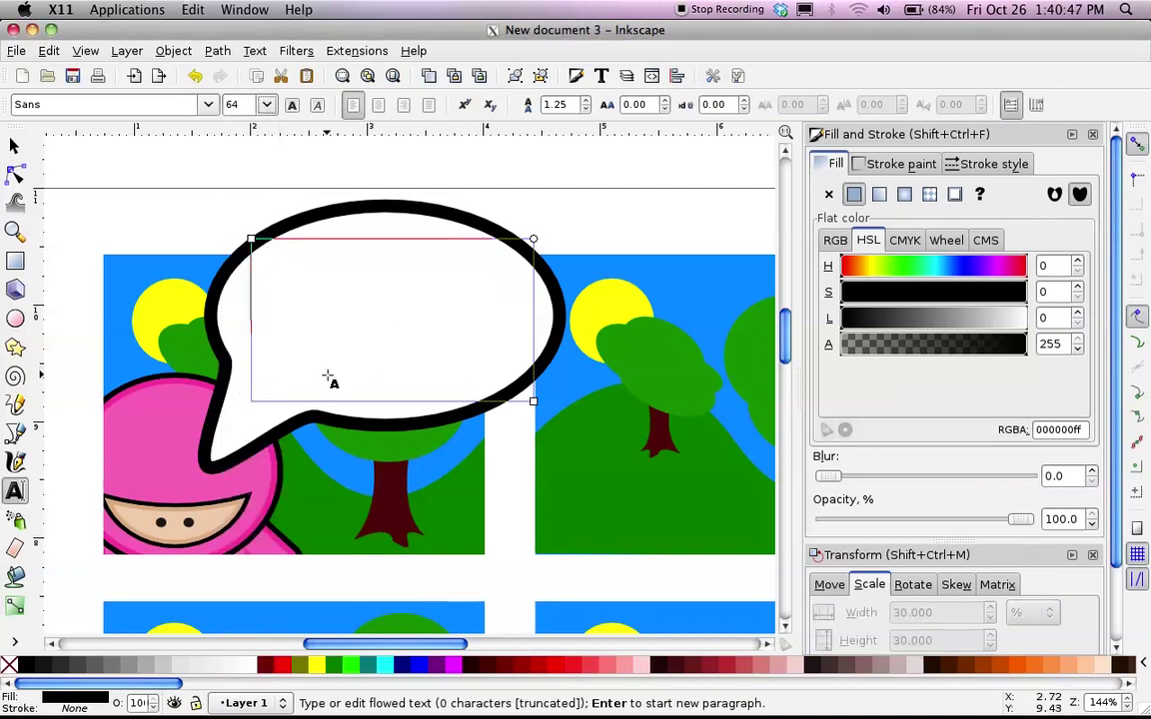
pyautogui.click(267, 105)
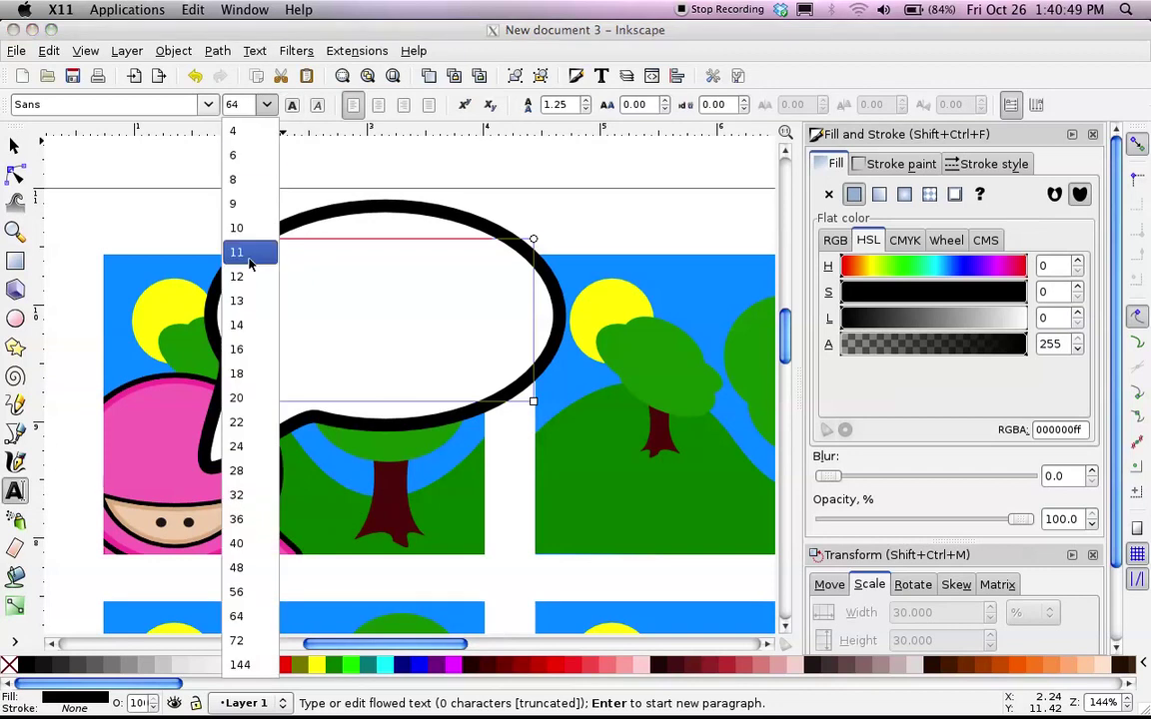
pyautogui.click(253, 497)
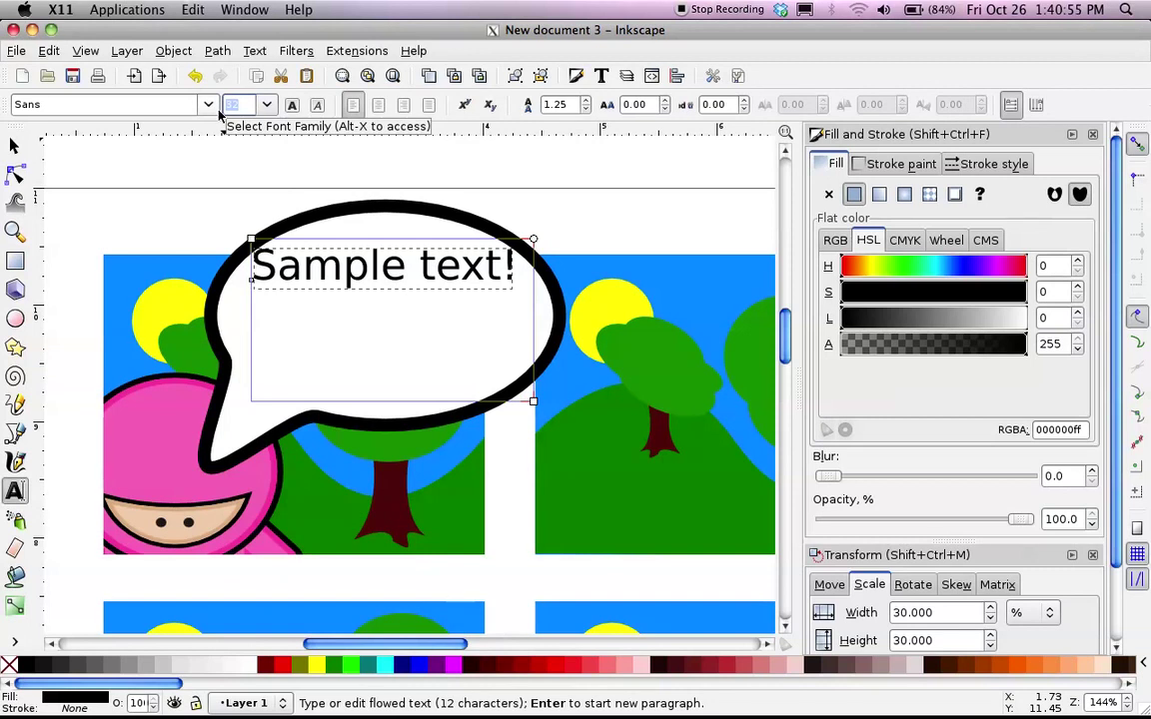
pyautogui.write('48')
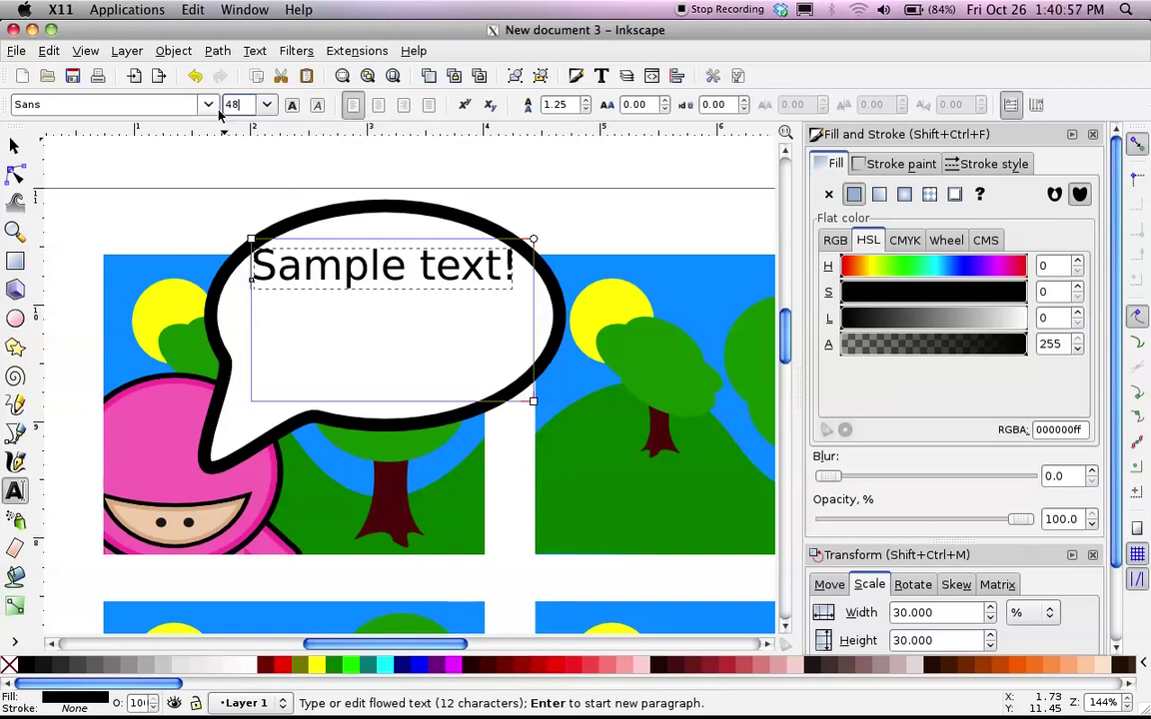
pyautogui.press('Return')
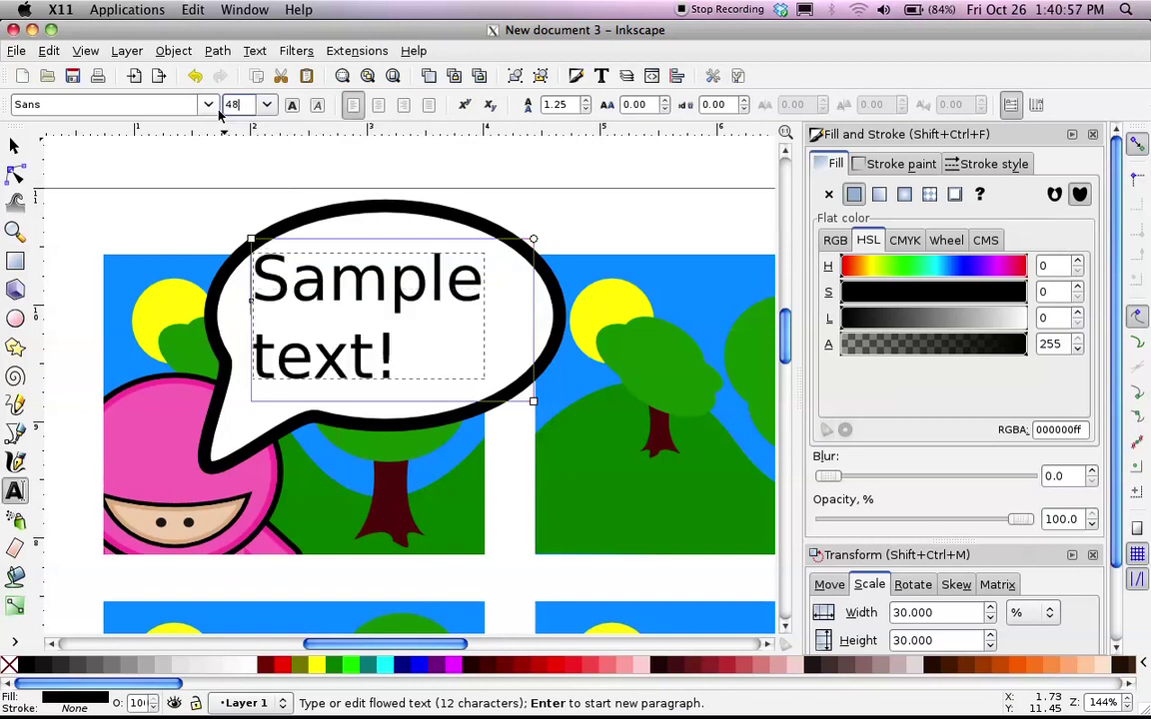
# - Try the Skia font on the word 'Sample', then undo it to keep Sans
pyautogui.click(139, 108)
pyautogui.click(207, 106)
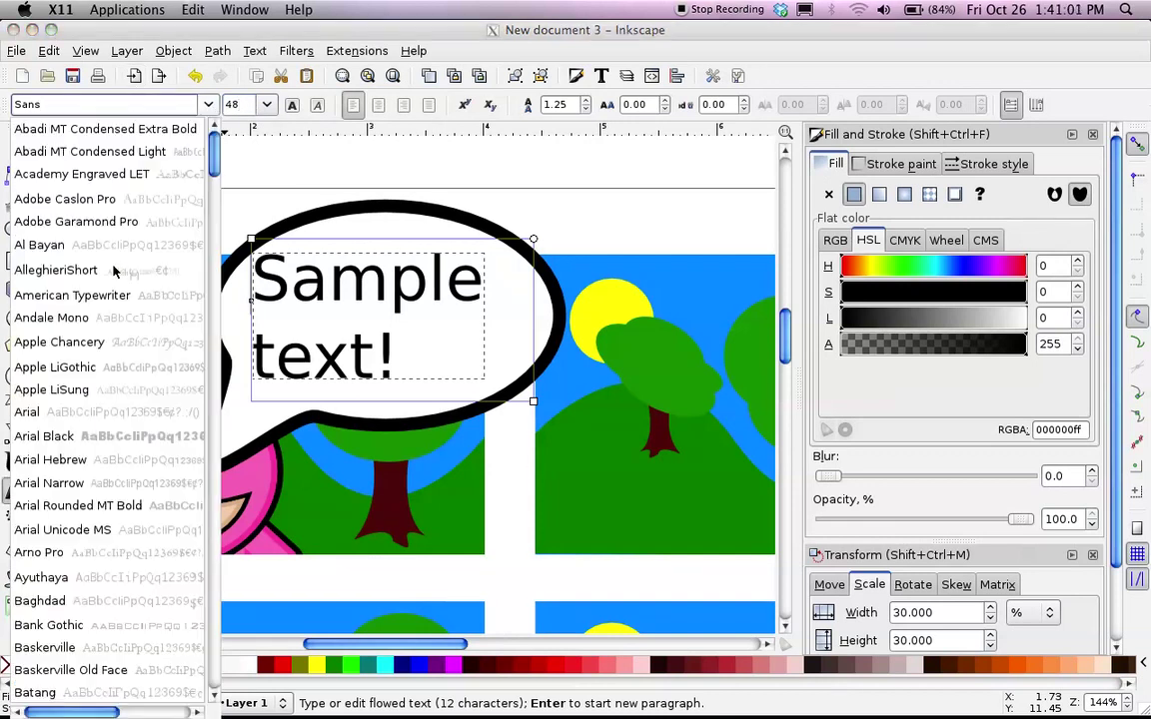
pyautogui.scroll(-20, 76, 272)
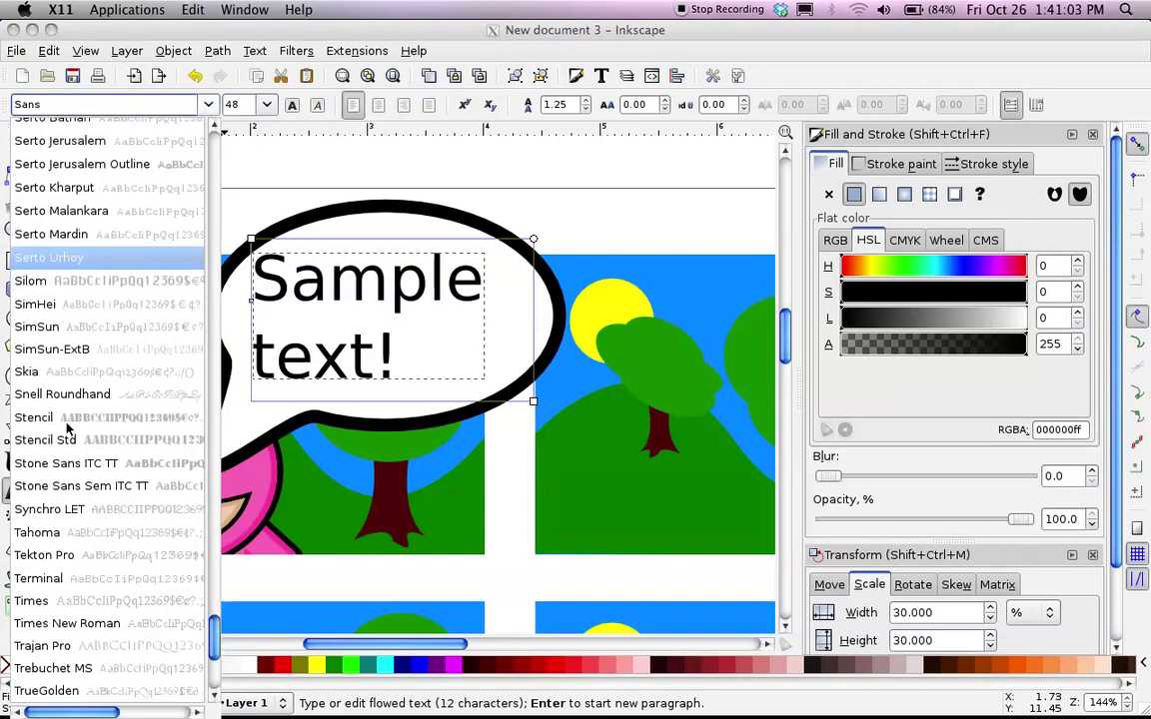
pyautogui.press('Escape')
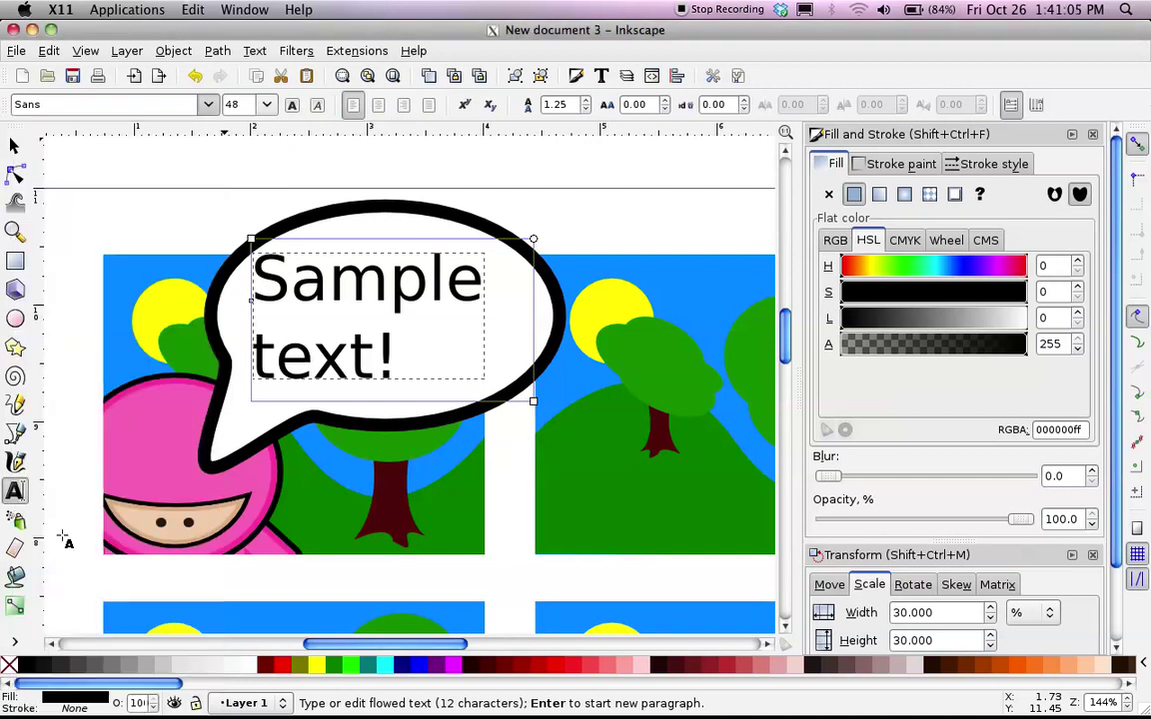
pyautogui.doubleClick(369, 272)
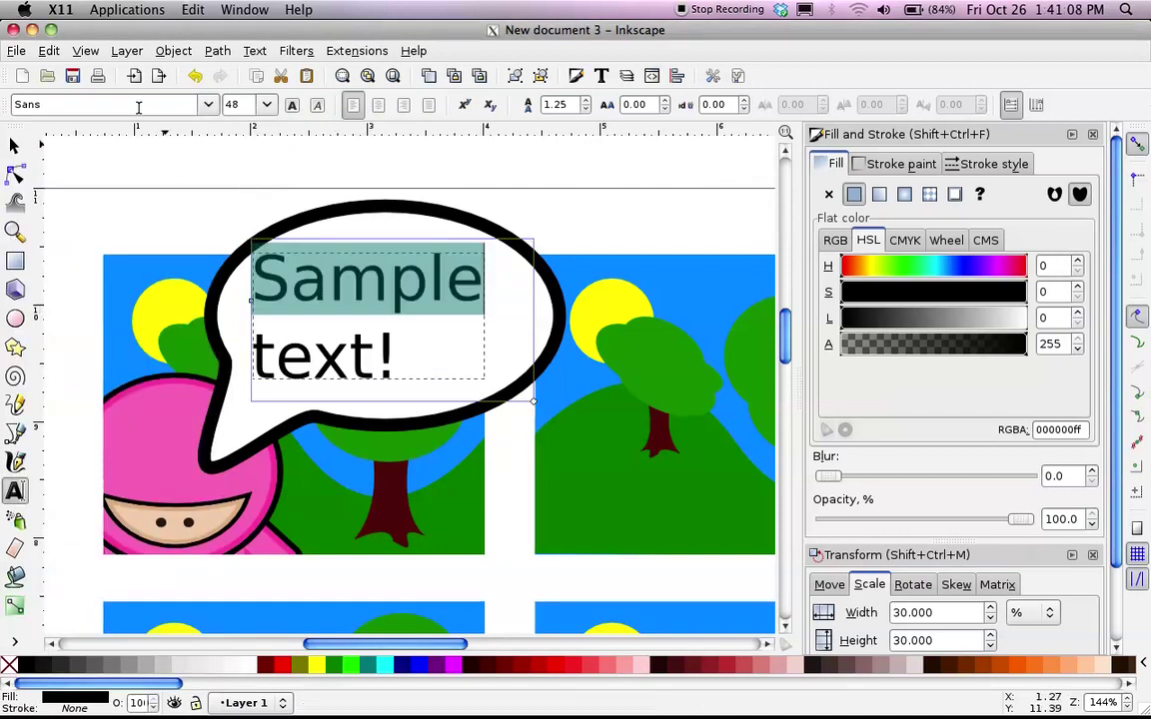
pyautogui.click(210, 105)
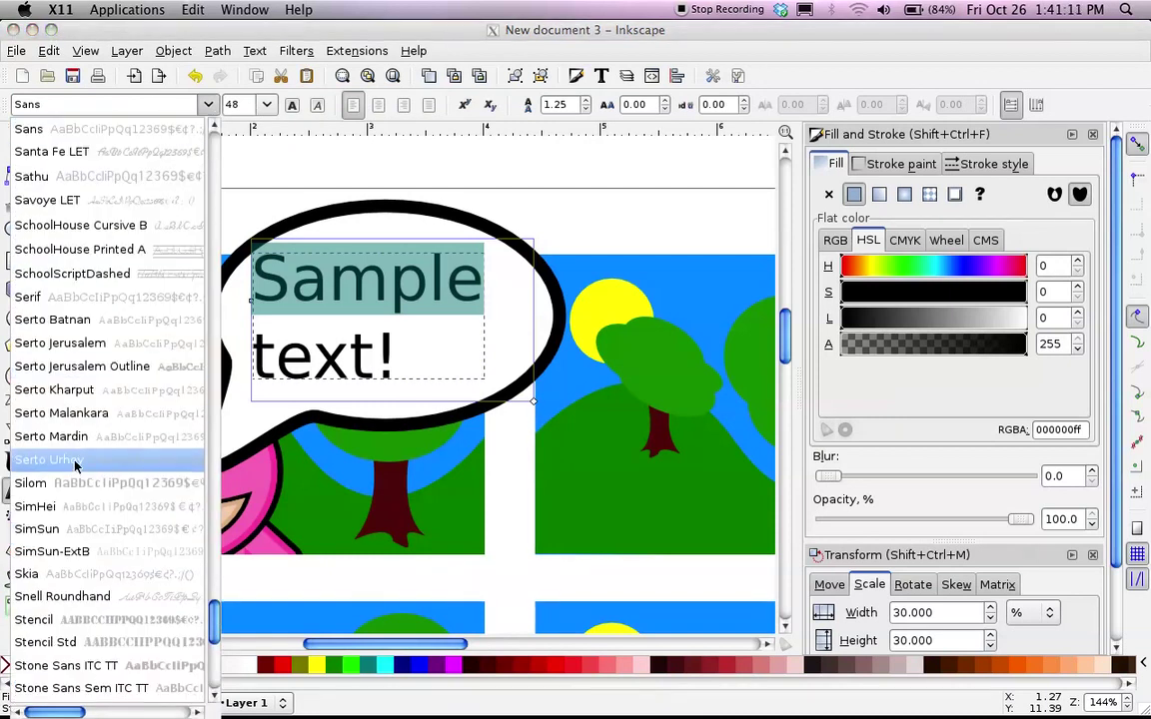
pyautogui.click(62, 576)
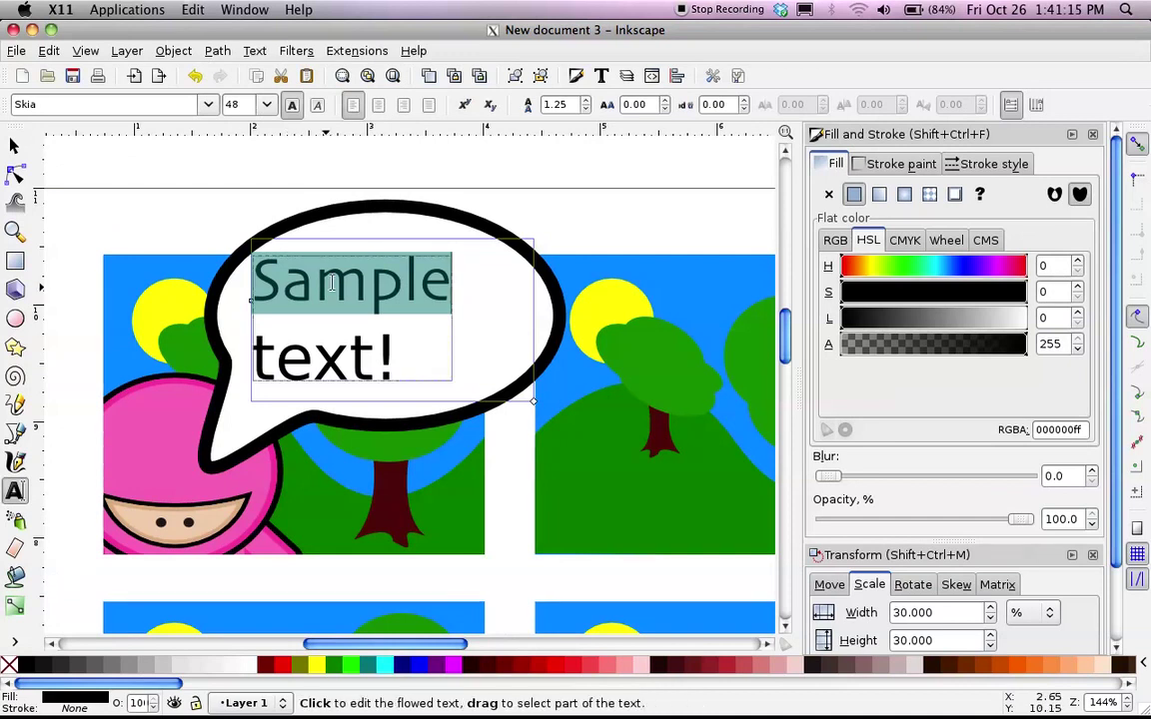
pyautogui.hotkey('ctrl', 'z')
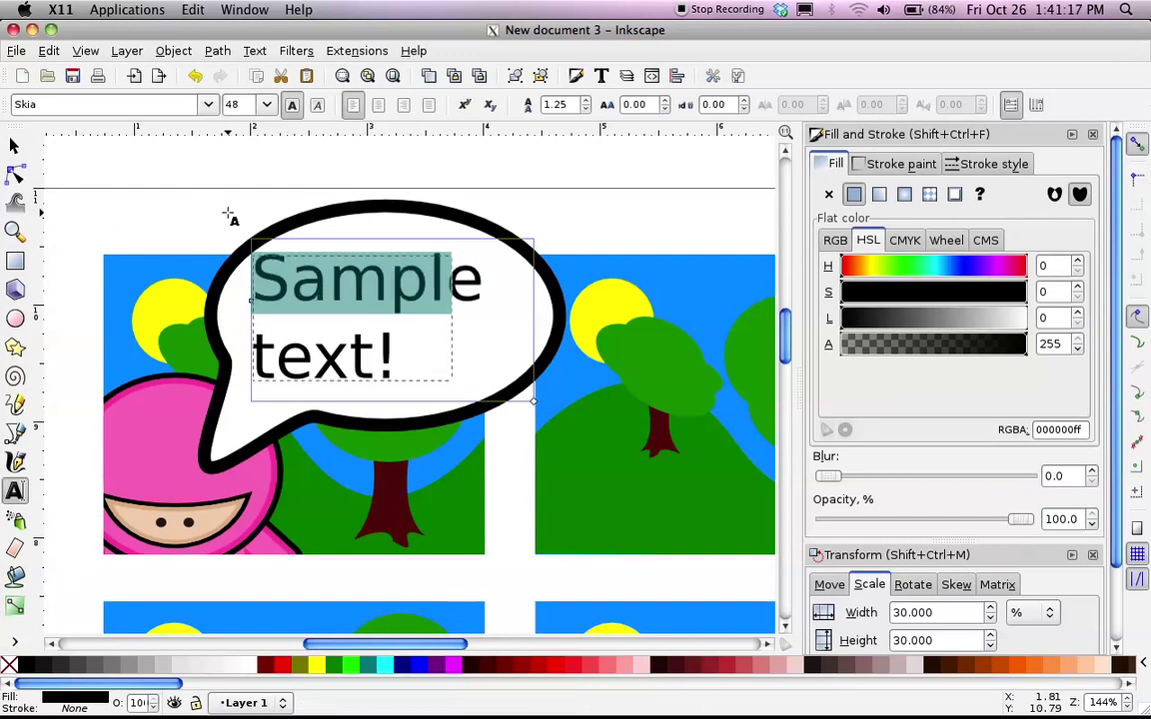
pyautogui.press('F1')
# - Deselect the bubble text and bring the blank strip below the bottom panels into view
pyautogui.click(212, 179)
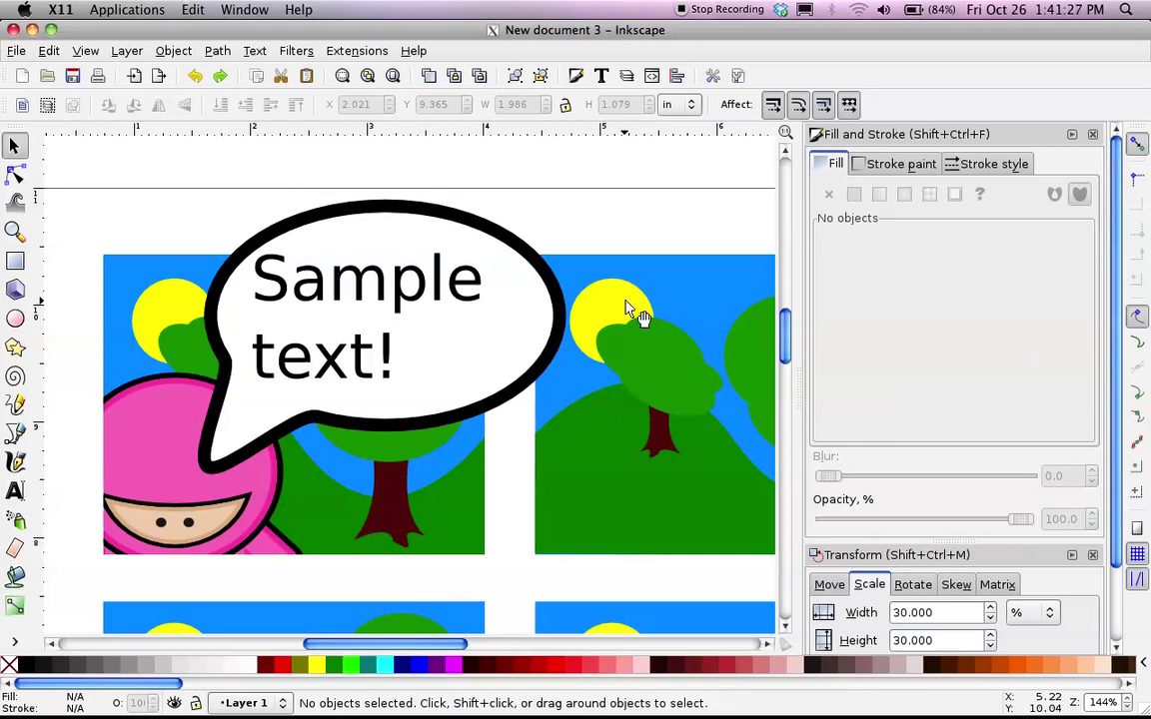
pyautogui.press('-')
pyautogui.press('-')
pyautogui.press('-')
pyautogui.press('-')
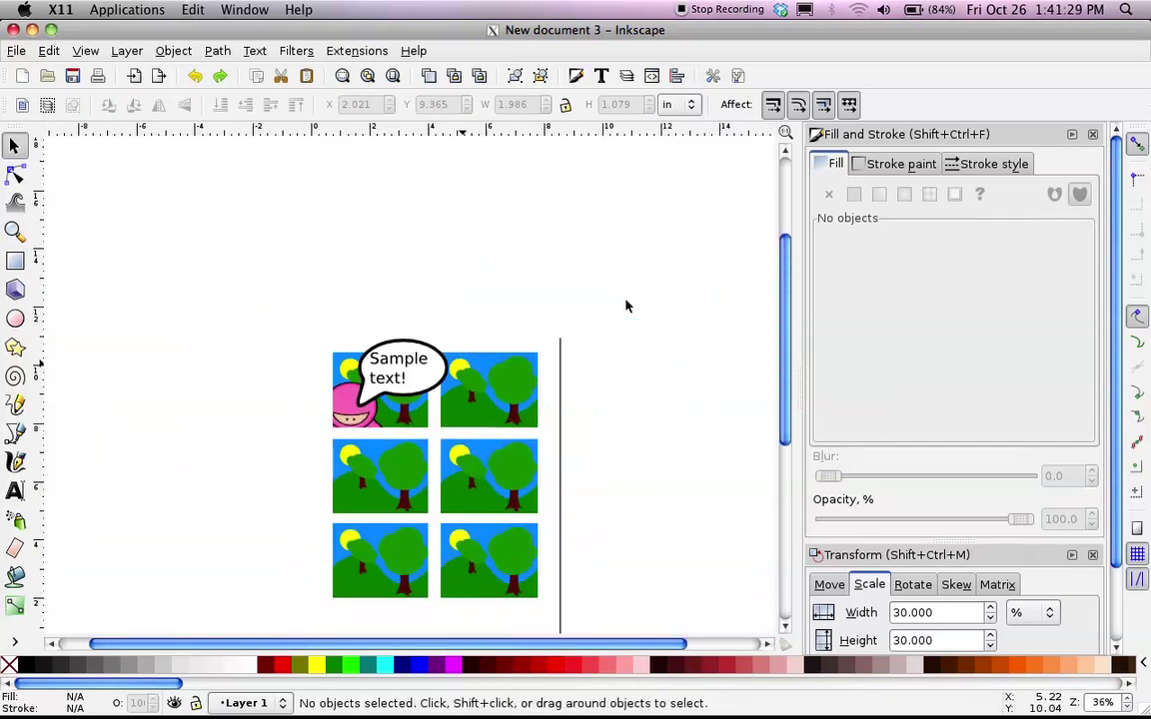
pyautogui.scroll(-8, 629, 366)
pyautogui.scroll(1, 629, 366)
pyautogui.press('+')
pyautogui.press('+')
pyautogui.scroll(3, 630, 377)
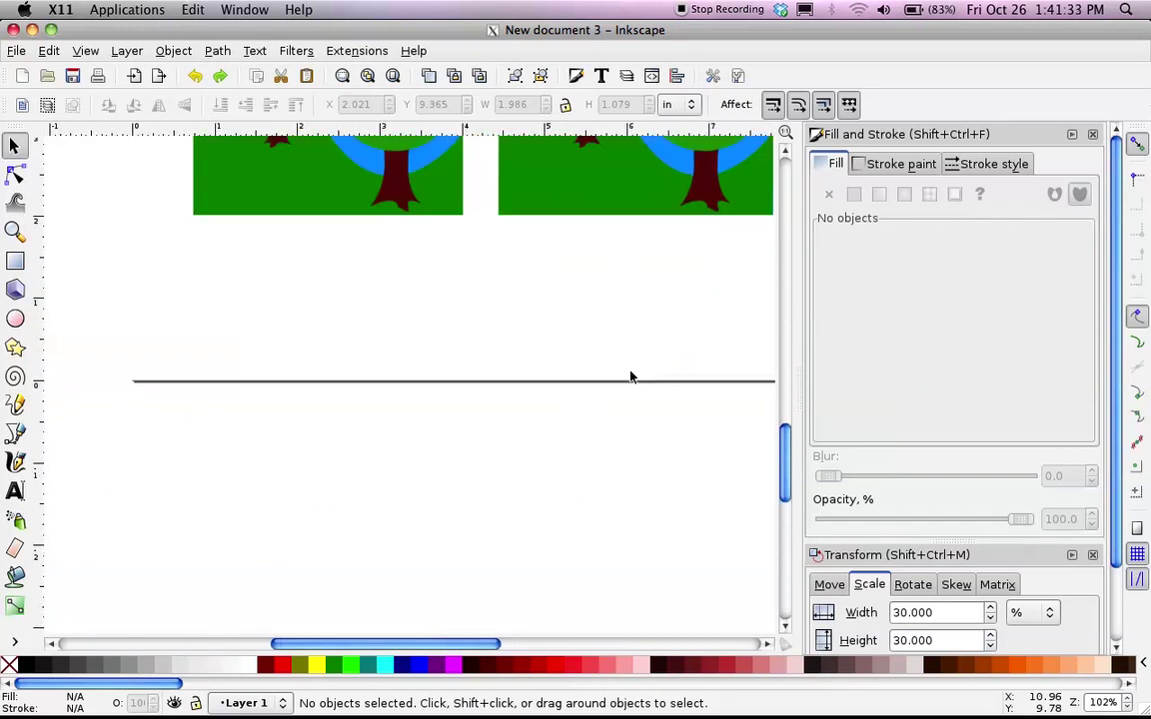
pyautogui.hscroll(1, 630, 377)
pyautogui.scroll(1, 631, 376)
pyautogui.hscroll(1, 631, 377)
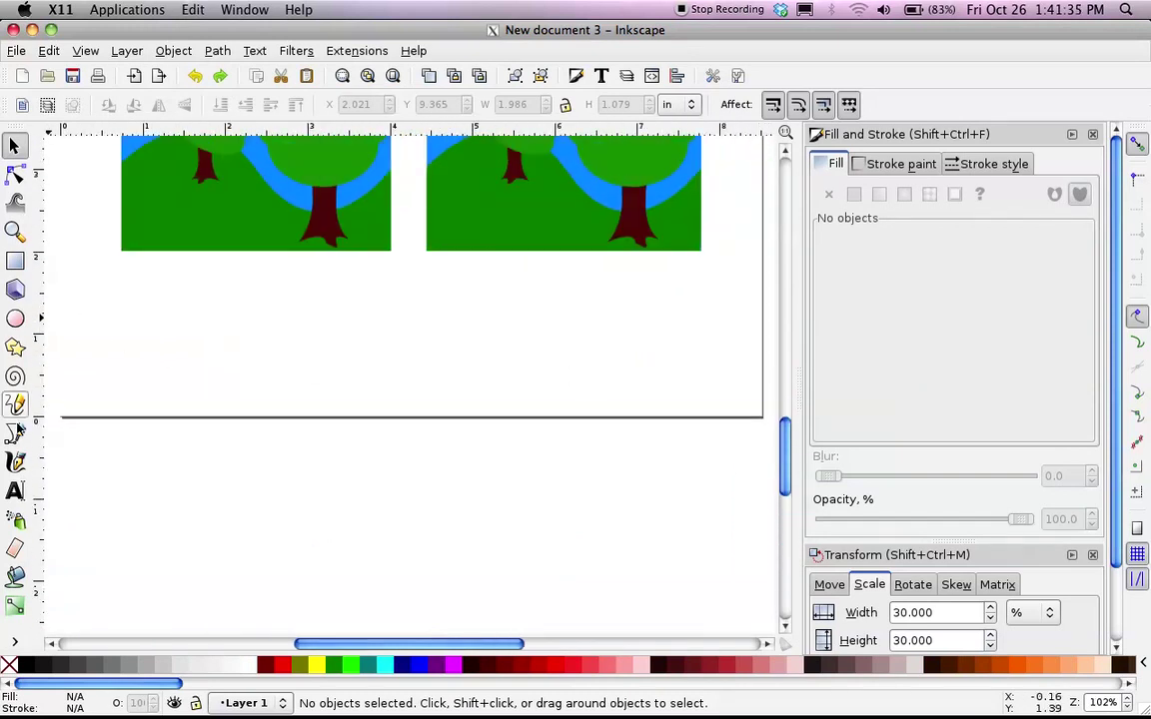
# - Draw a text frame at the page bottom and type 'Made by' followed by the author's name
pyautogui.click(15, 490)
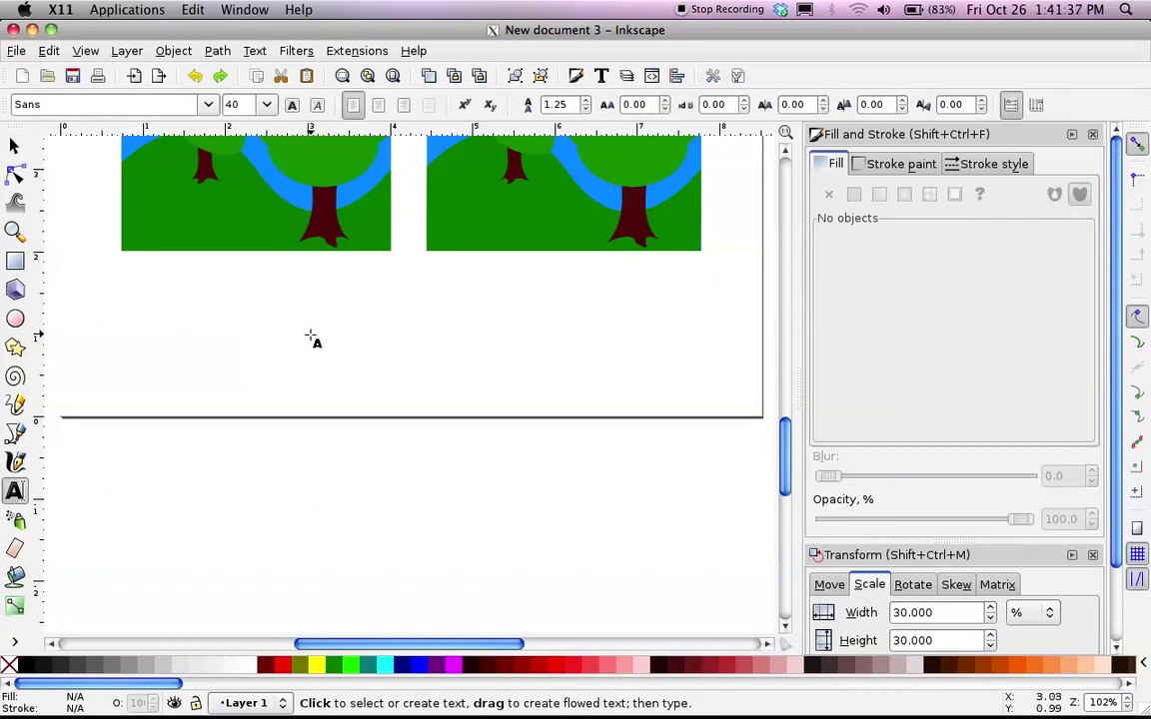
pyautogui.moveTo(322, 329)
pyautogui.mouseDown()
pyautogui.moveTo(687, 357)
pyautogui.moveTo(754, 397)
pyautogui.mouseUp()
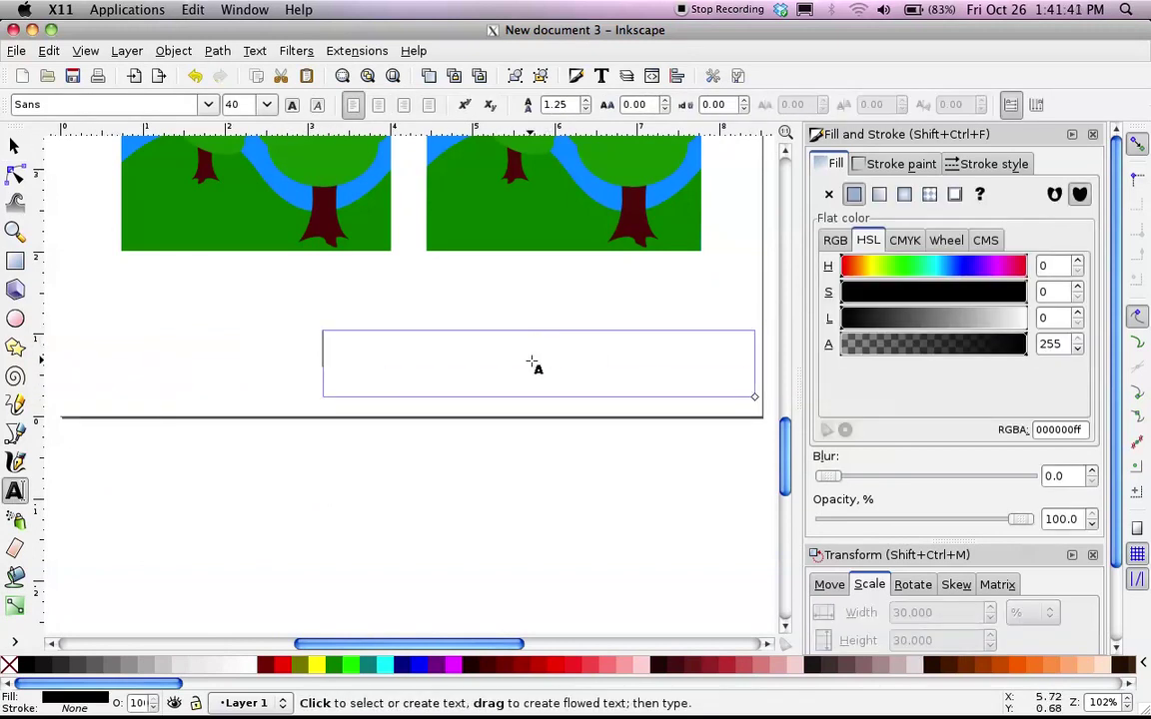
pyautogui.write('Made ')
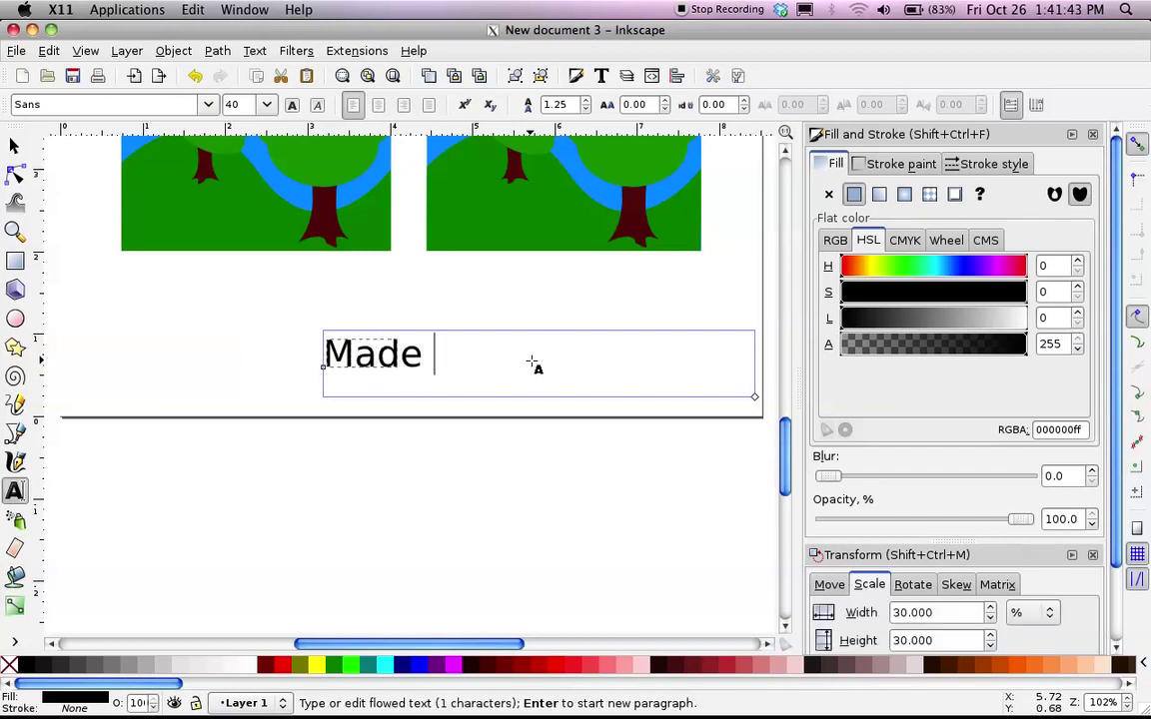
pyautogui.write('m')
pyautogui.press('BackSpace')
pyautogui.write('by Mr. Smith!')
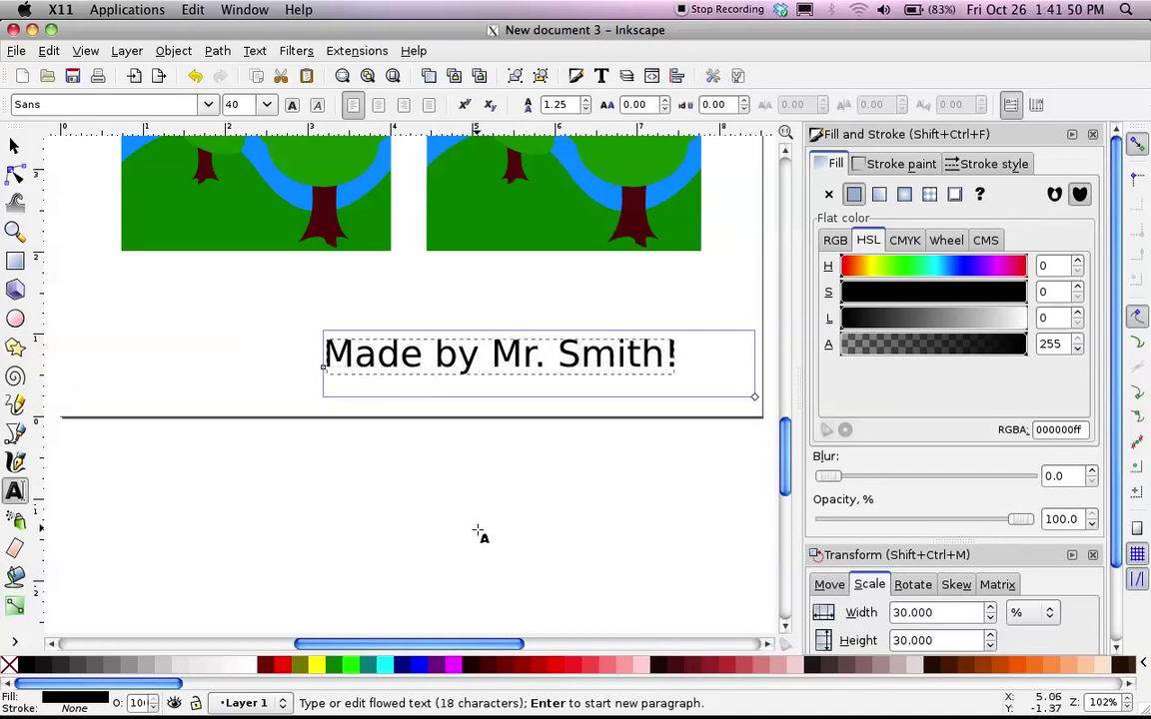
pyautogui.press('Escape')
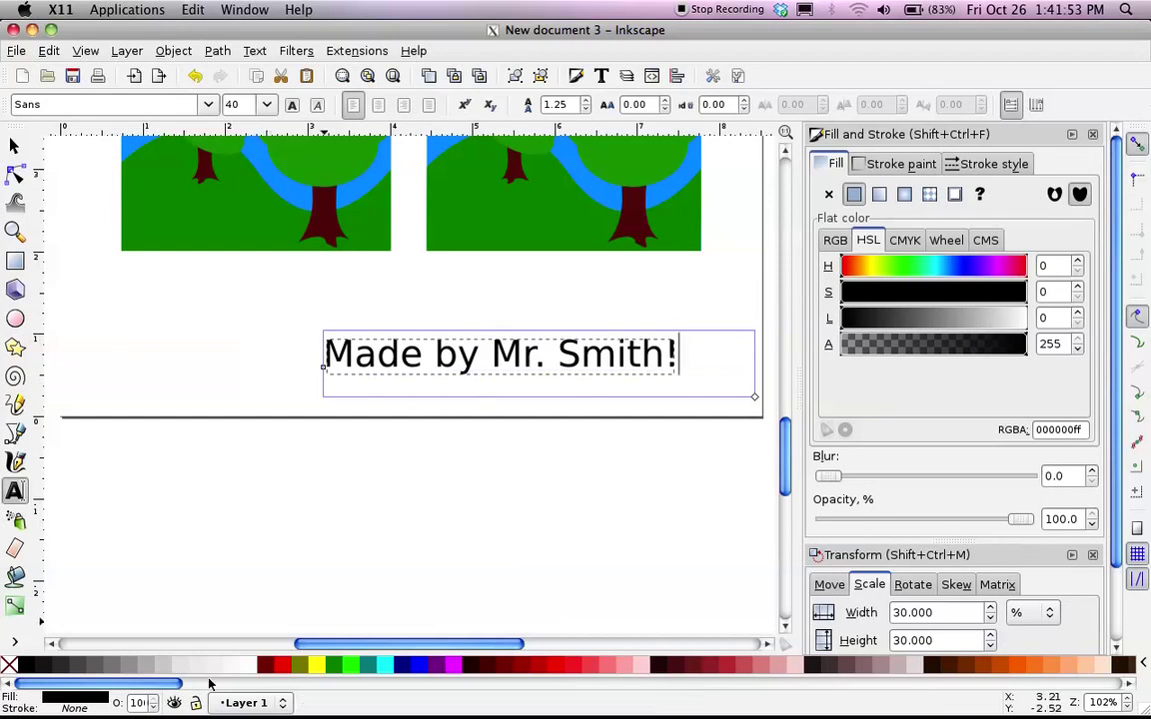
# - Try red and maroon swatches on the credit, settle on black, and delete a stray character
pyautogui.click(280, 666)
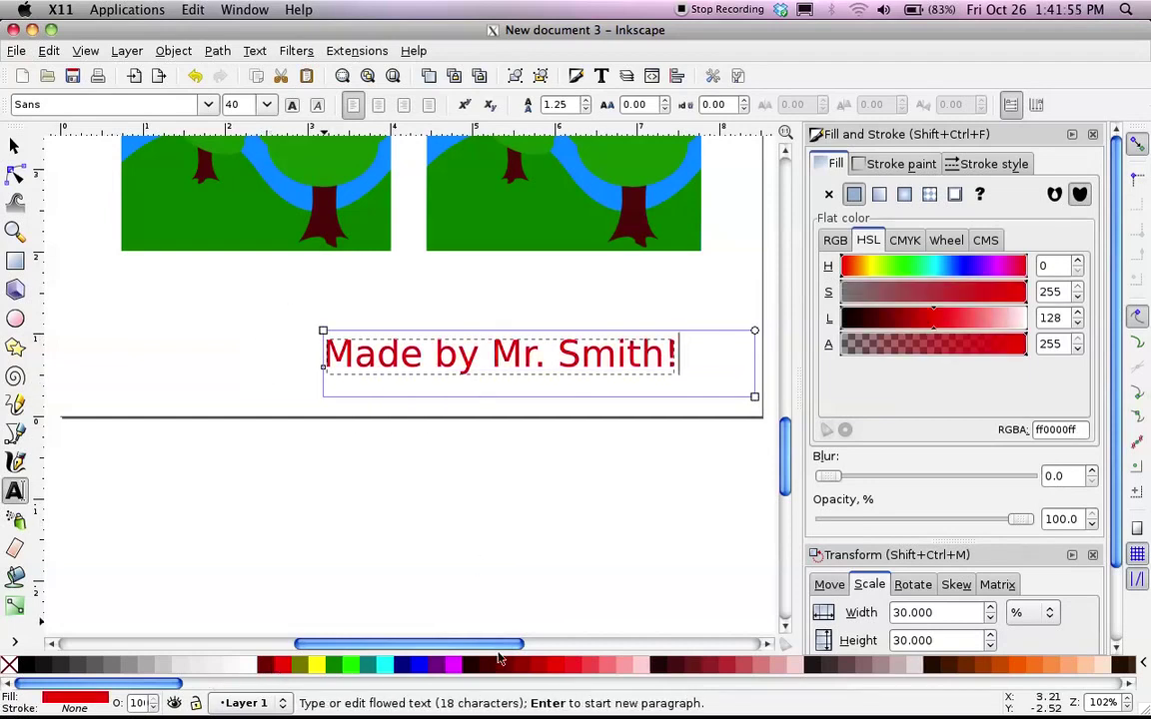
pyautogui.click(530, 666)
pyautogui.click(675, 667)
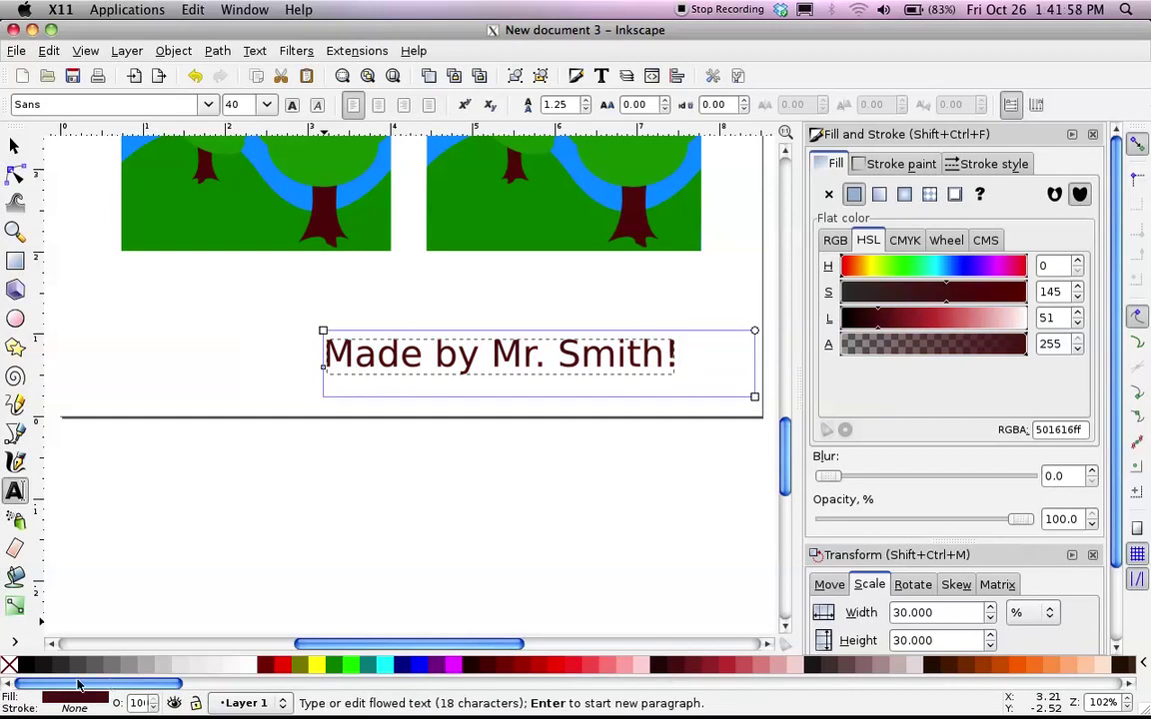
pyautogui.click(24, 665)
pyautogui.scroll(1, 155, 512)
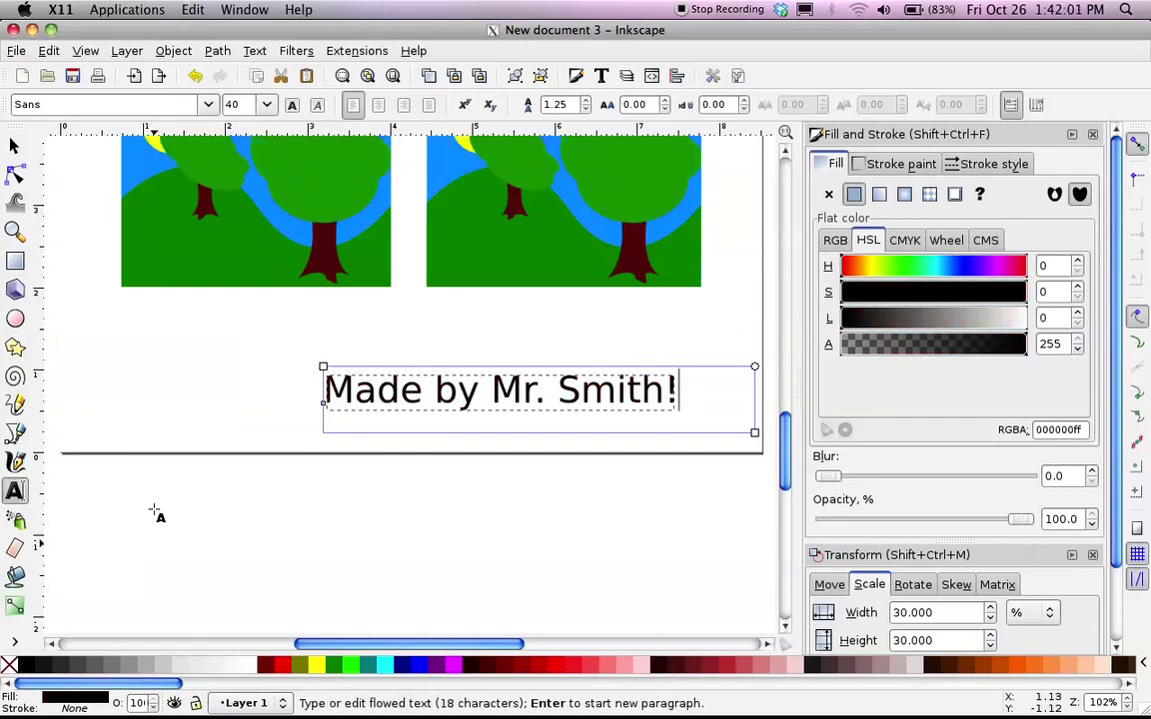
pyautogui.press('BackSpace')
# - Deselect the credit line and zoom back out to view the whole comic page
pyautogui.click(124, 513)
pyautogui.click(13, 147)
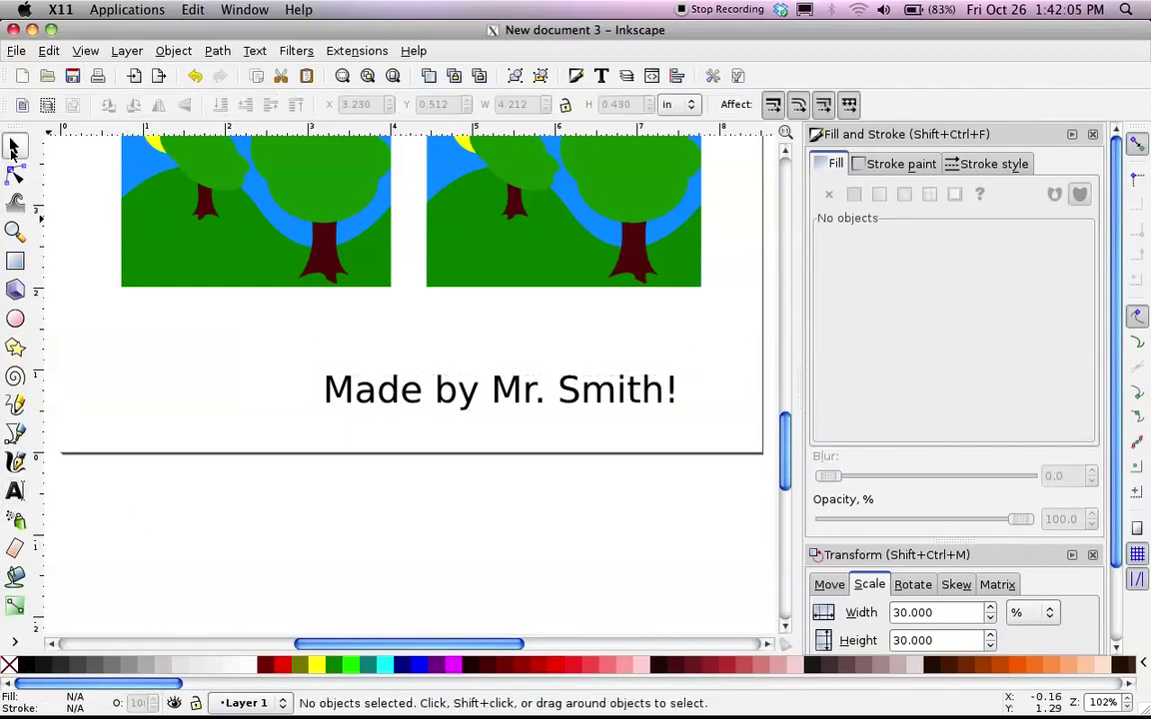
pyautogui.press('+')
pyautogui.press('Delete')
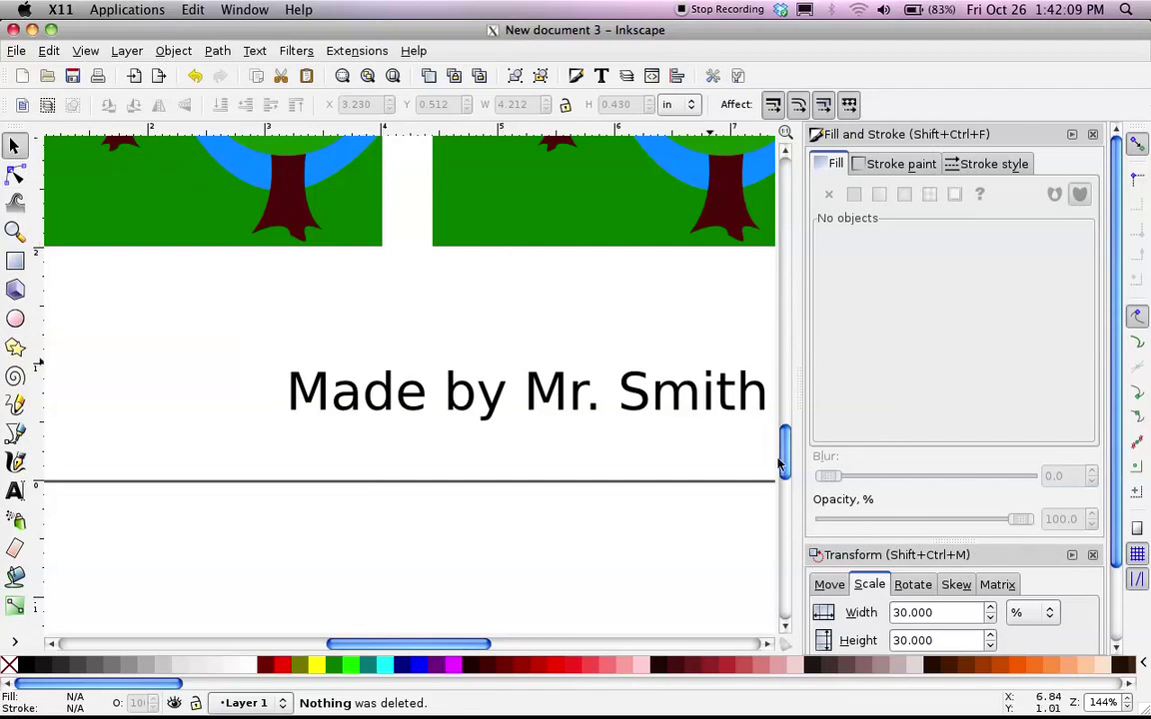
pyautogui.press('-')
pyautogui.press('-')
pyautogui.press('-')
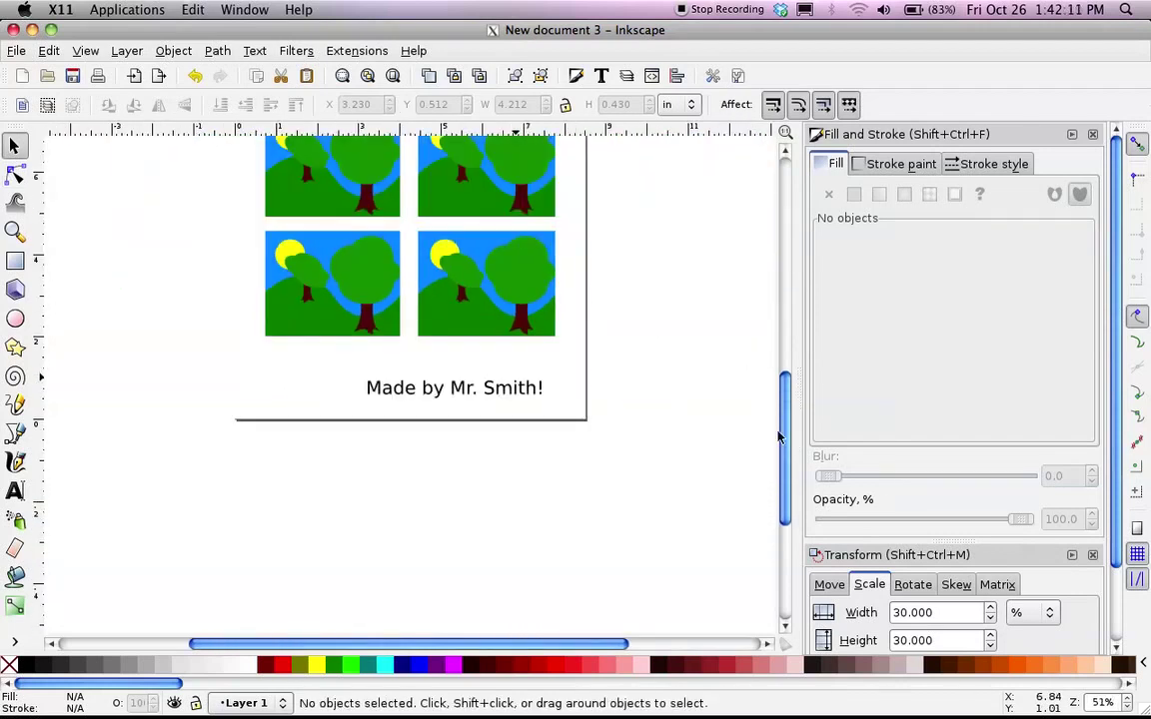
pyautogui.scroll(9, 779, 437)
pyautogui.scroll(-3, 778, 437)
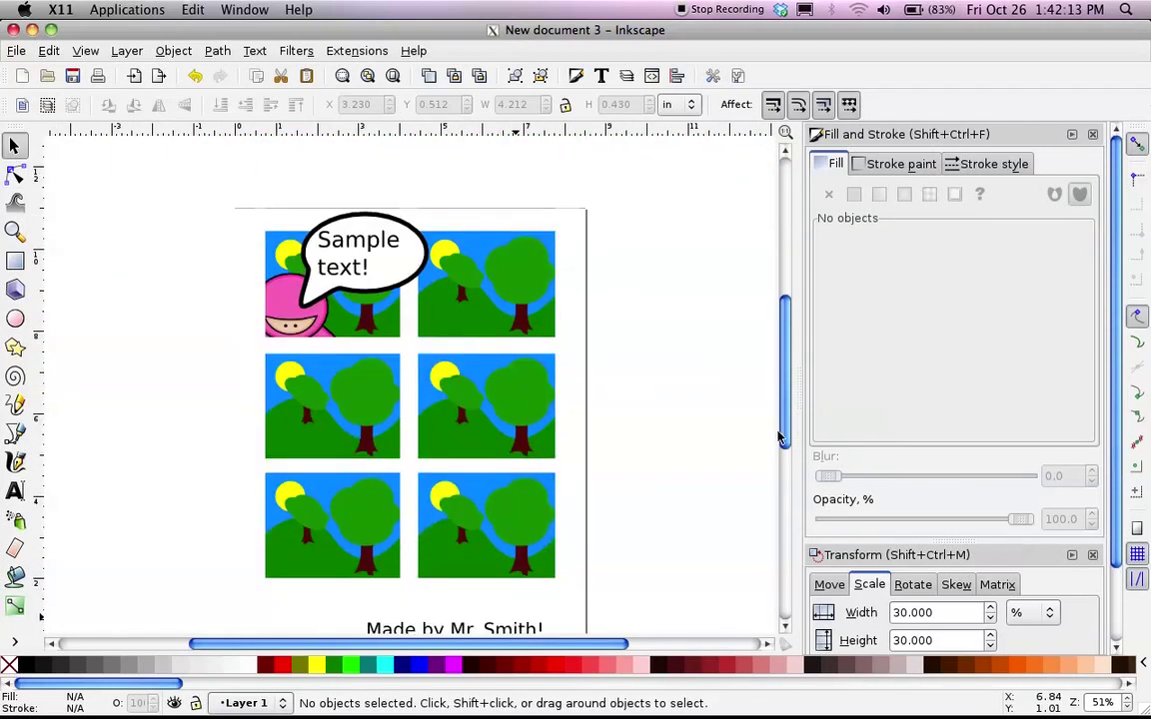